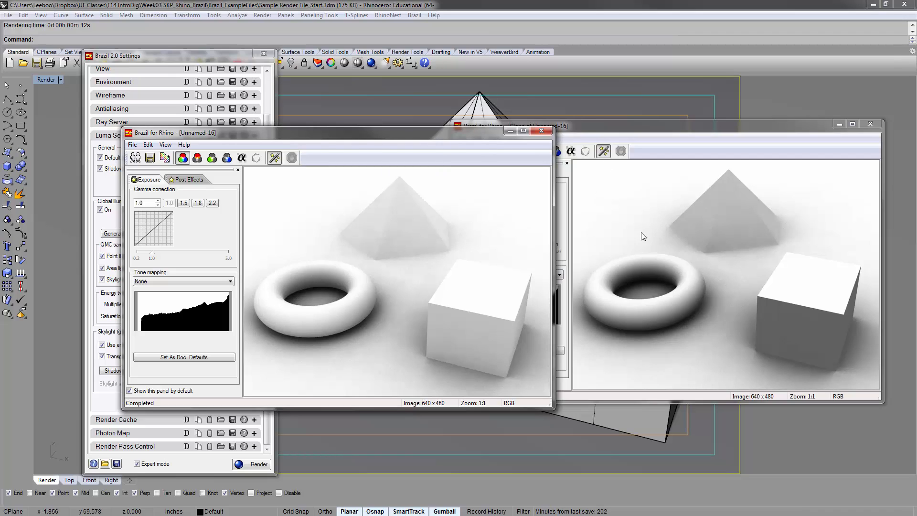
# Close both finished render windows
pyautogui.moveTo(532, 136)
pyautogui.mouseDown()
pyautogui.moveTo(505, 127)
pyautogui.moveTo(531, 131)
pyautogui.mouseUp()
pyautogui.click(541, 125)
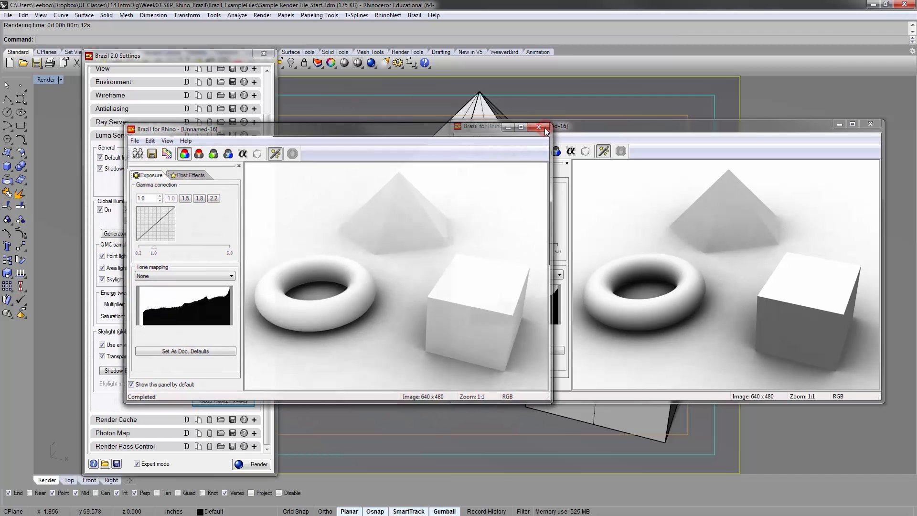
pyautogui.click(870, 123)
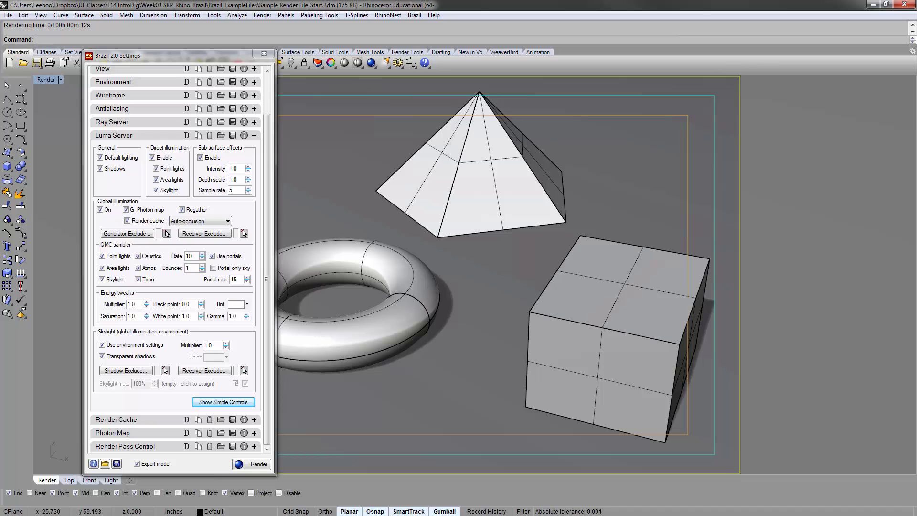
# Open the Material Editor, place it beside the Brazil 2.0 settings and enlarge its material list area
pyautogui.click(390, 2)
pyautogui.click(412, 17)
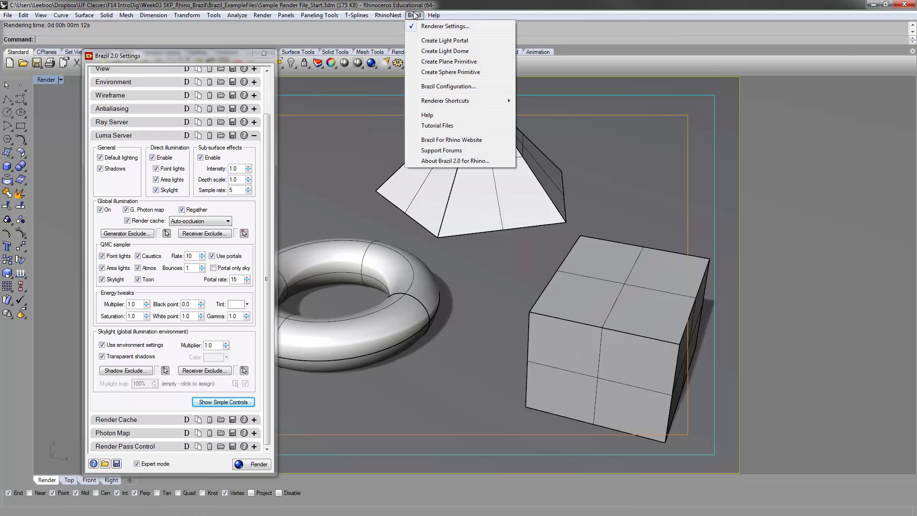
pyautogui.moveTo(433, 104)
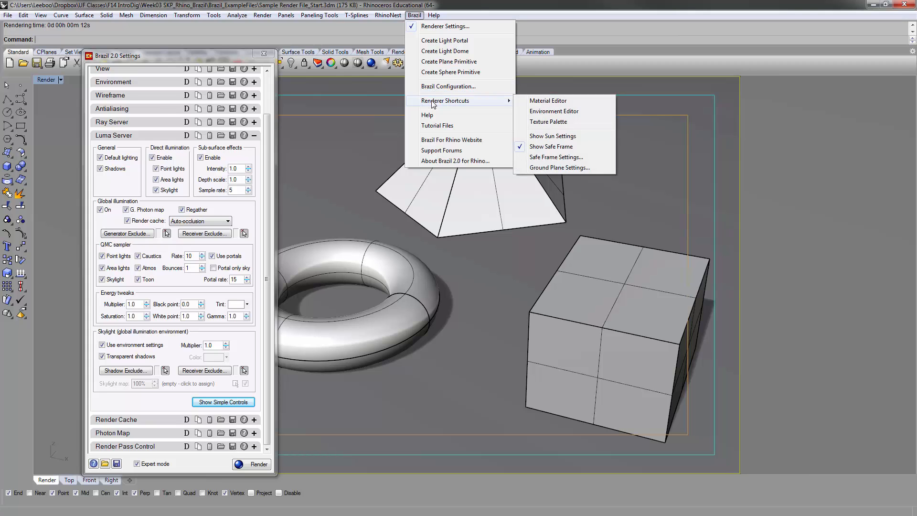
pyautogui.click(573, 101)
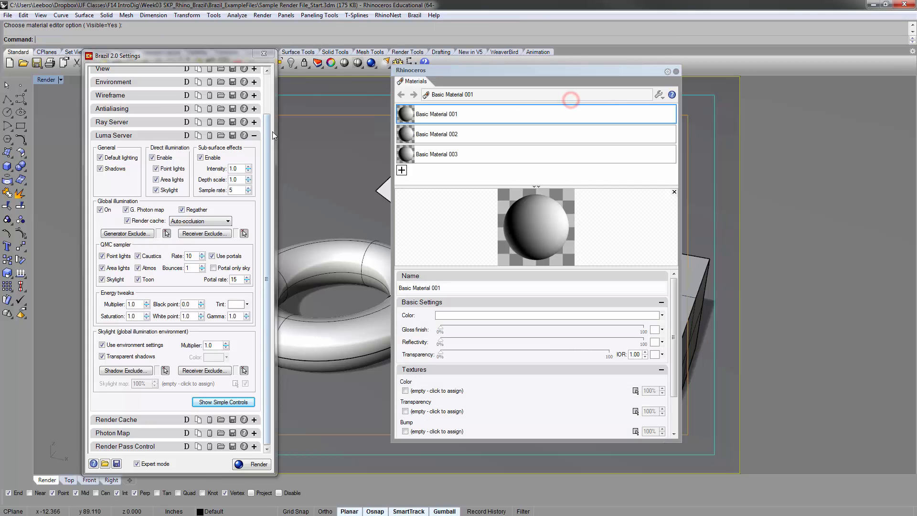
pyautogui.moveTo(447, 74); pyautogui.dragTo(384, 65)
pyautogui.moveTo(384, 66); pyautogui.dragTo(342, 57)
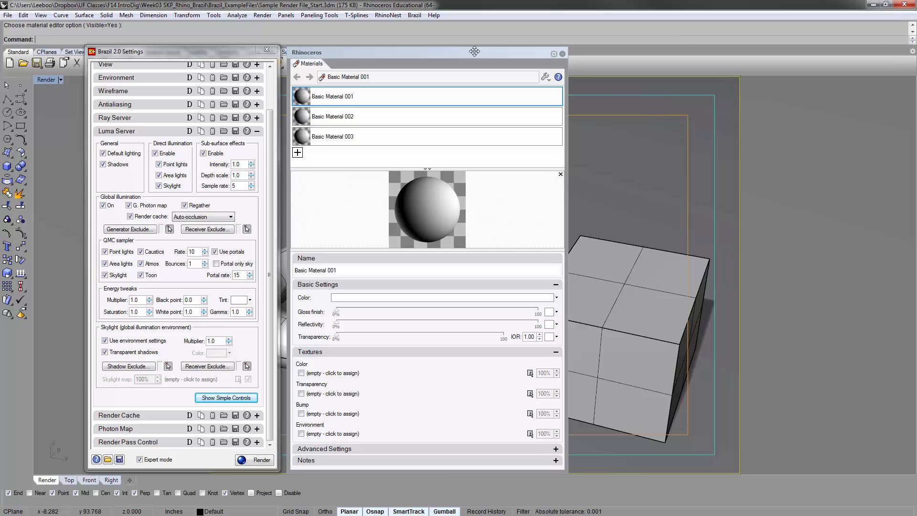
pyautogui.moveTo(474, 53); pyautogui.dragTo(516, 55)
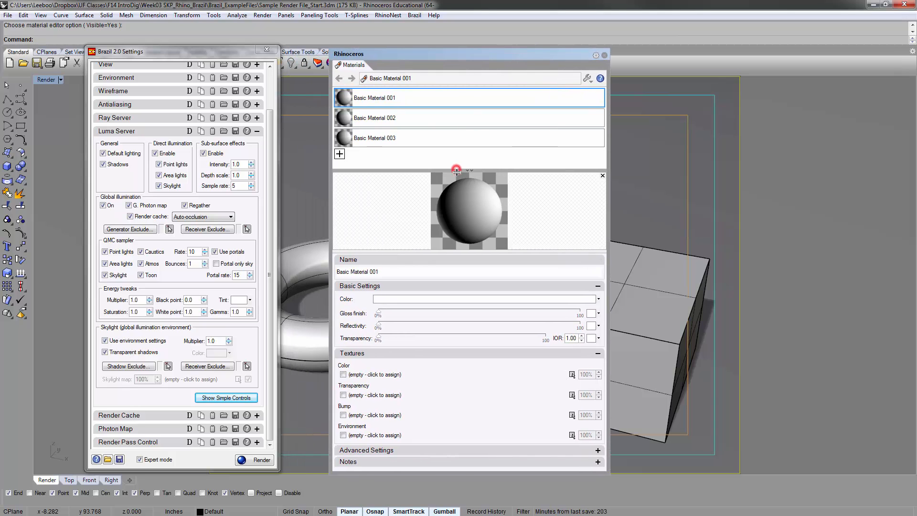
pyautogui.moveTo(457, 171); pyautogui.dragTo(456, 186)
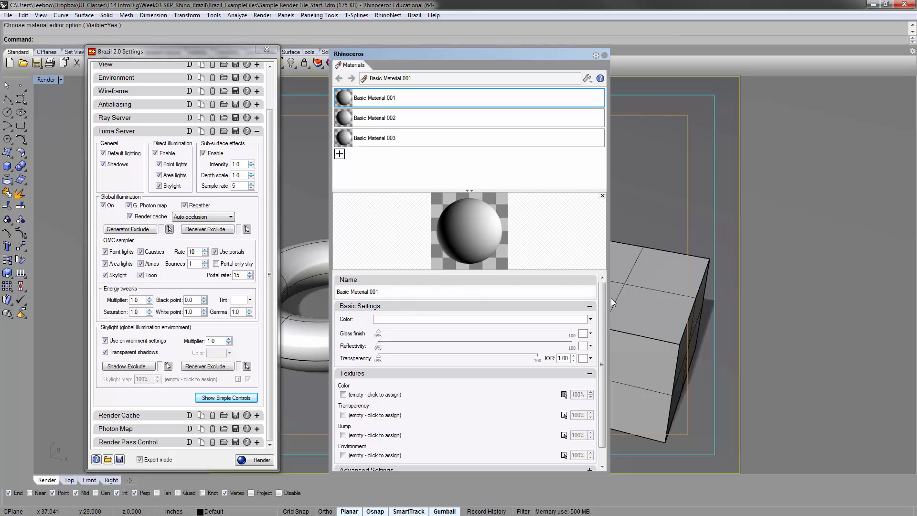
pyautogui.moveTo(603, 310); pyautogui.dragTo(605, 348)
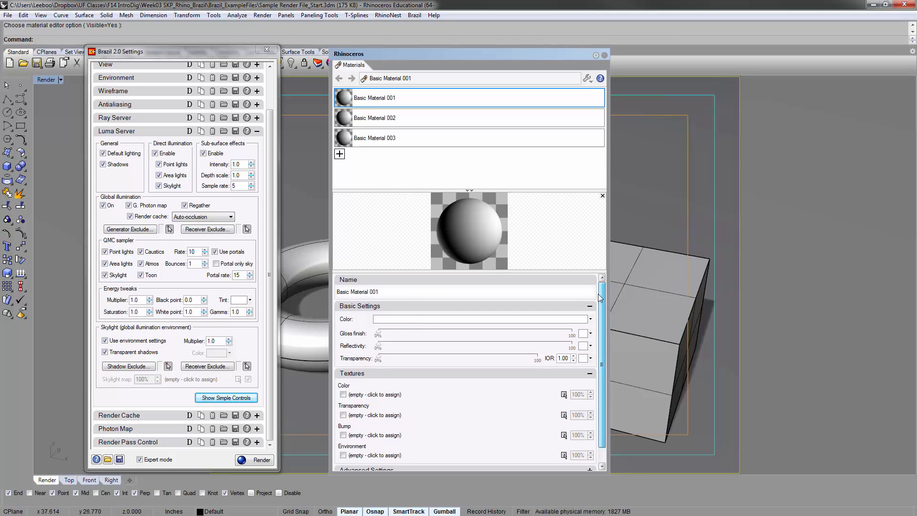
pyautogui.scroll(2, 595, 340)
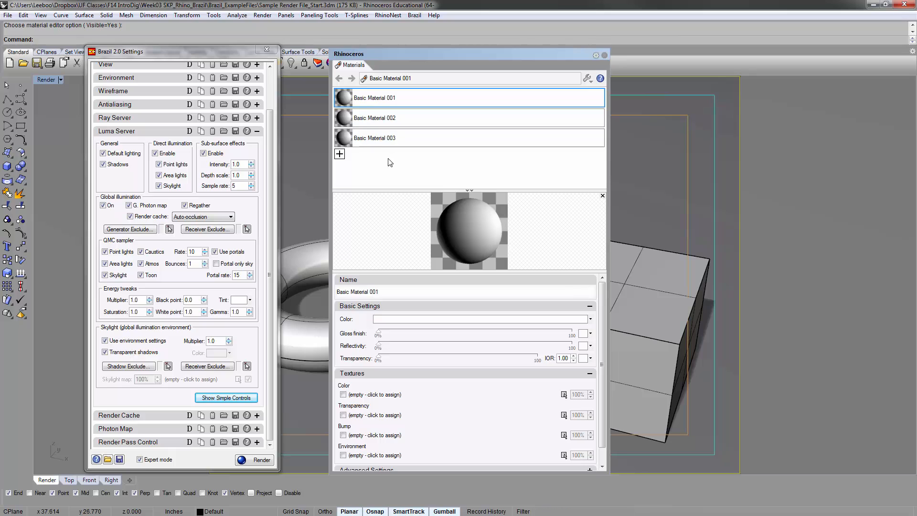
pyautogui.click(368, 99)
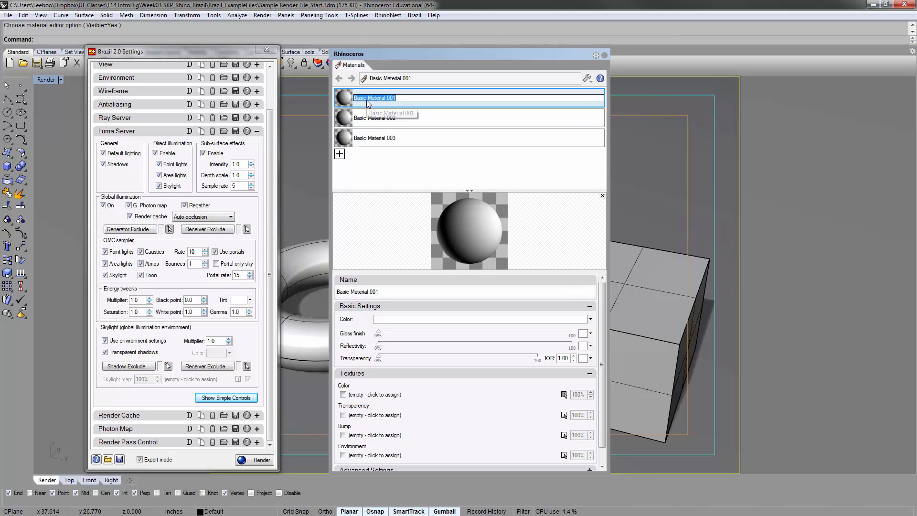
pyautogui.click(384, 169)
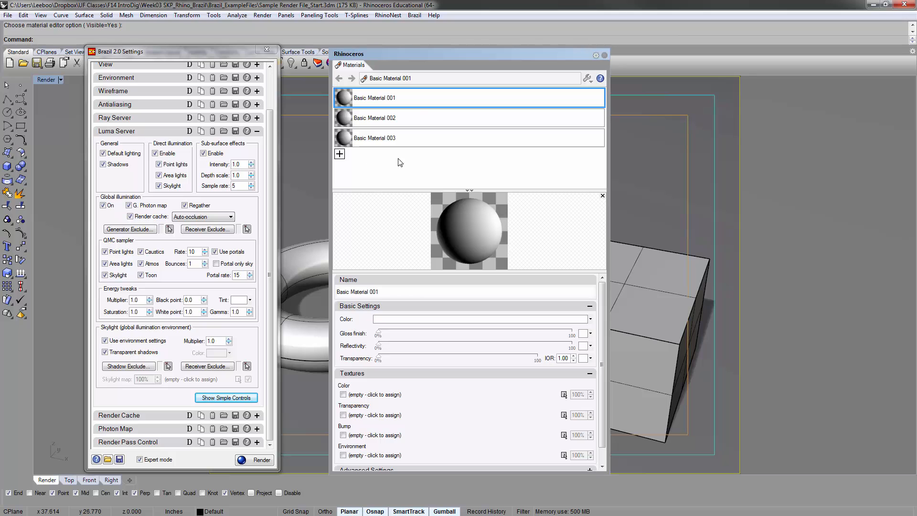
# Create a new material of type Brazil Toon Material from scratch
pyautogui.click(340, 153)
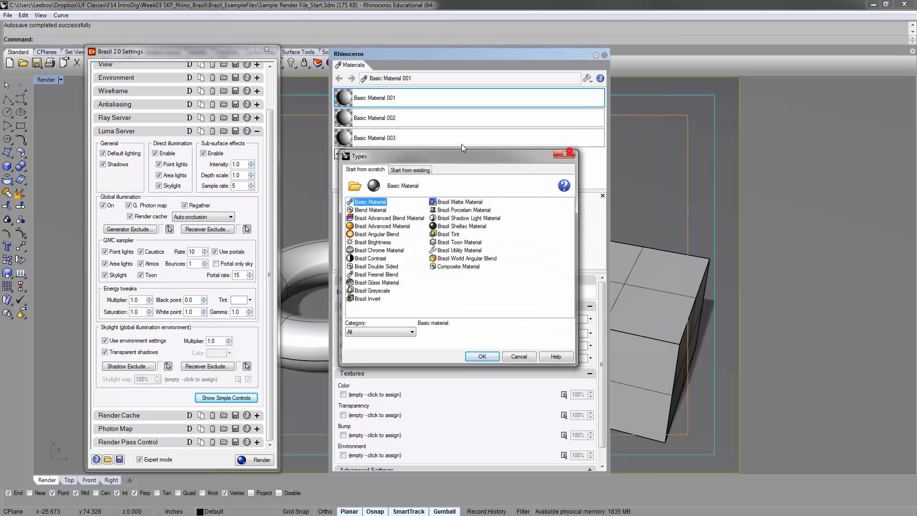
pyautogui.click(564, 153)
pyautogui.click(340, 154)
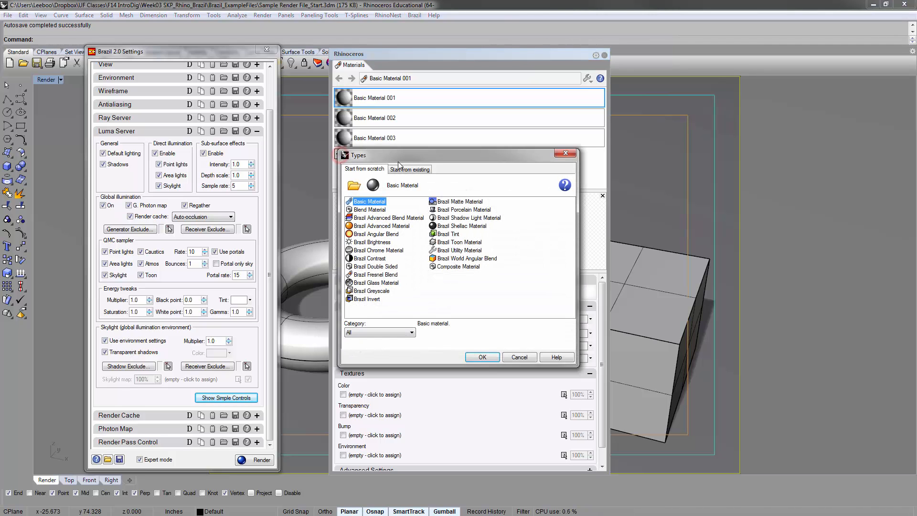
pyautogui.moveTo(398, 158); pyautogui.dragTo(366, 117)
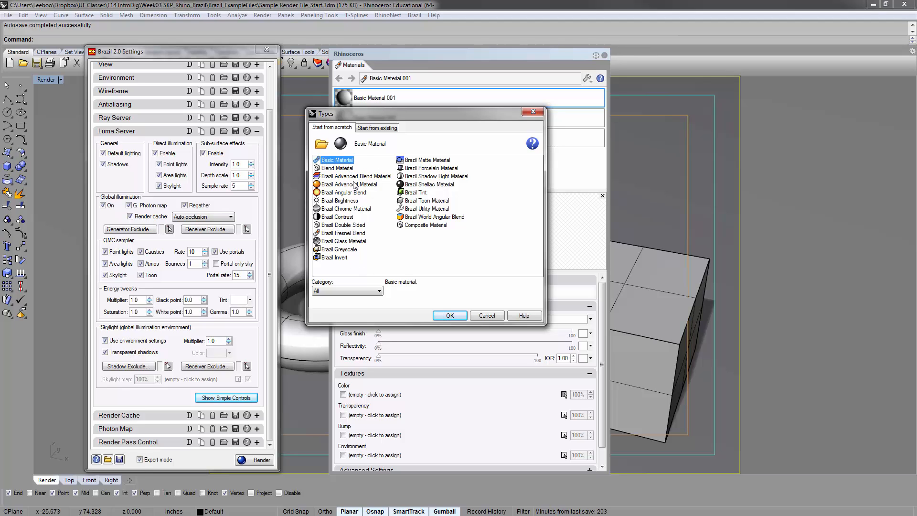
pyautogui.click(433, 200)
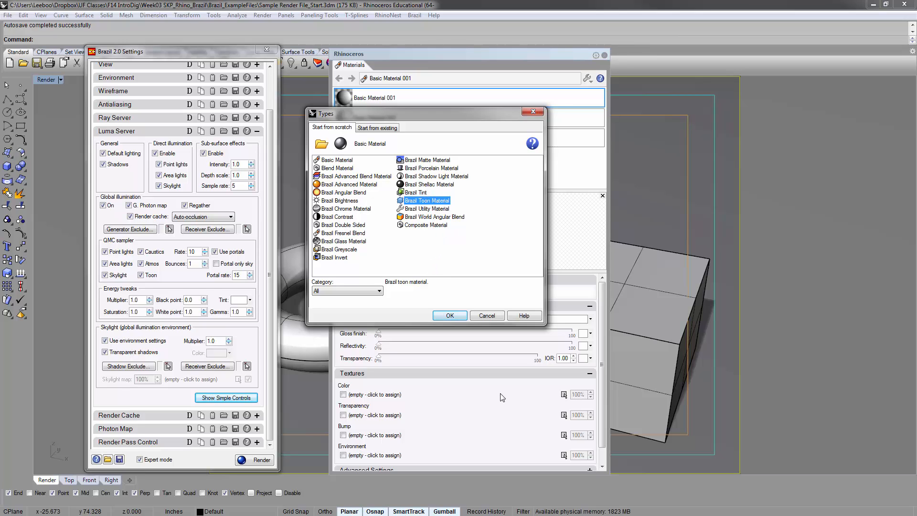
pyautogui.click(449, 315)
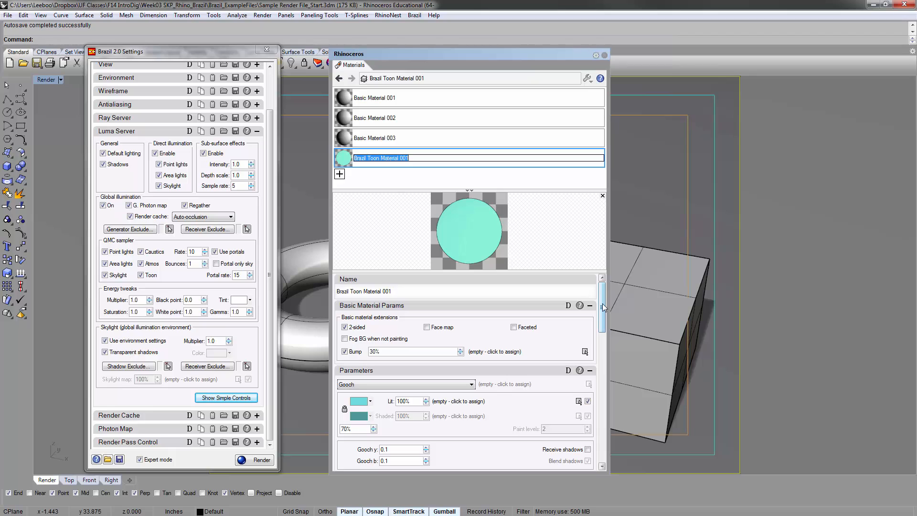
# Set the toon material's paint type in its Parameters section to Background
pyautogui.moveTo(602, 306); pyautogui.dragTo(601, 326)
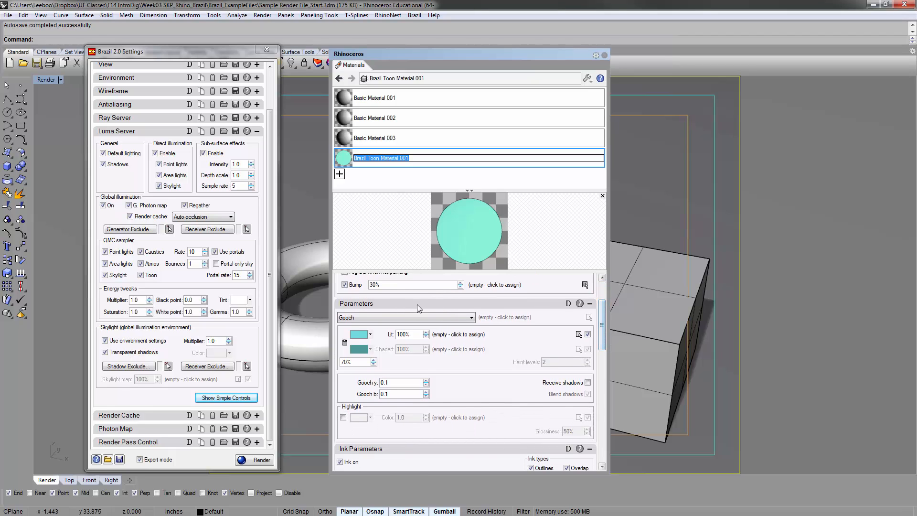
pyautogui.click(359, 319)
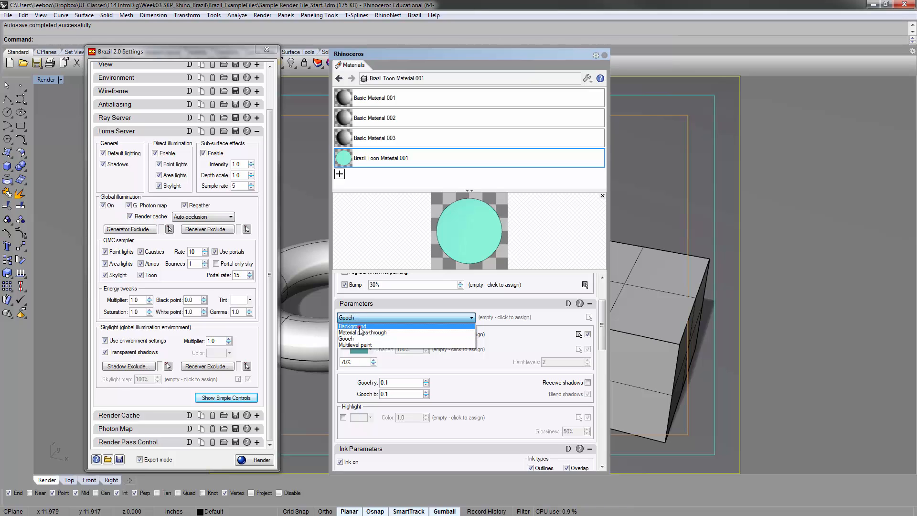
pyautogui.click(360, 327)
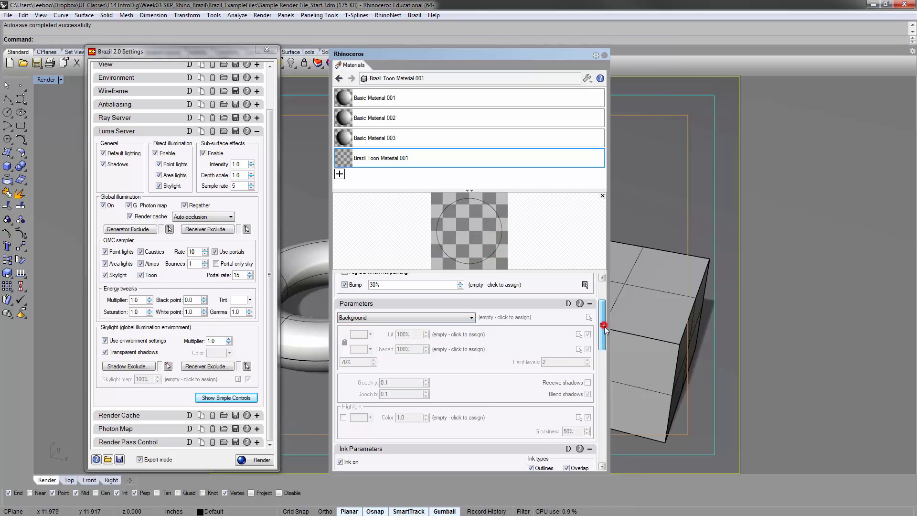
# Set the toon material's minimum ink width to 0.5 in its Ink Parameters
pyautogui.moveTo(604, 329); pyautogui.dragTo(605, 364)
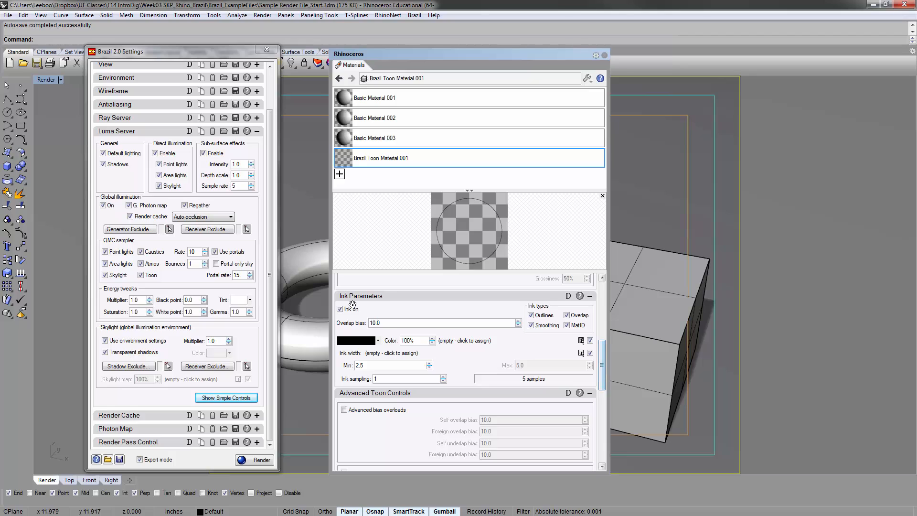
pyautogui.doubleClick(359, 366)
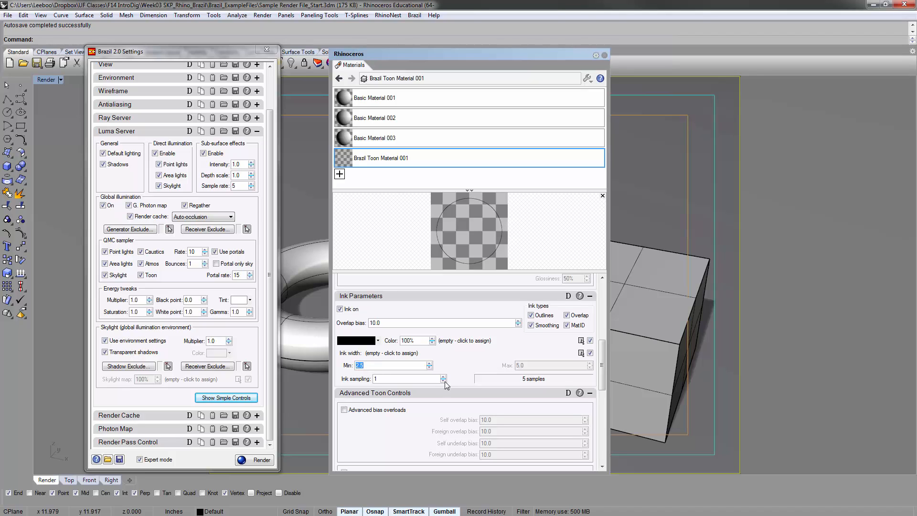
pyautogui.write('0.5')
pyautogui.doubleClick(393, 366)
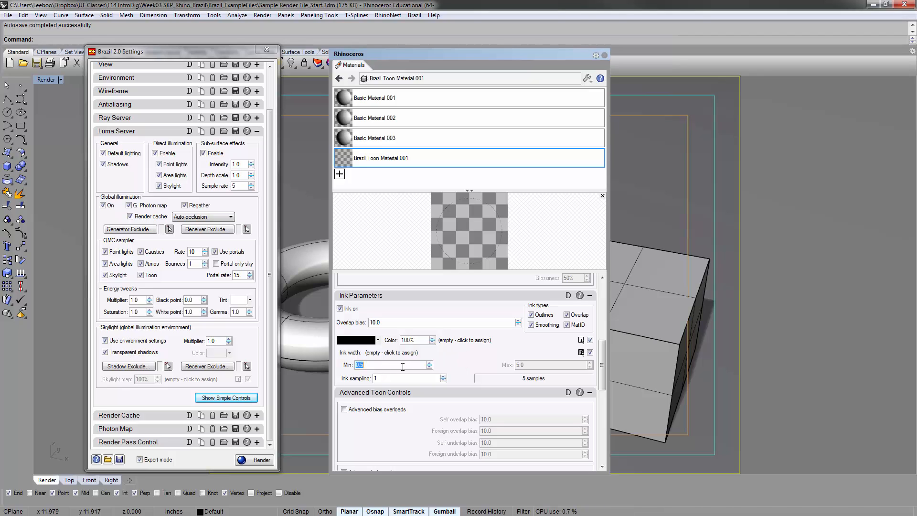
pyautogui.click(369, 364)
pyautogui.doubleClick(375, 364)
pyautogui.click(389, 365)
pyautogui.click(387, 246)
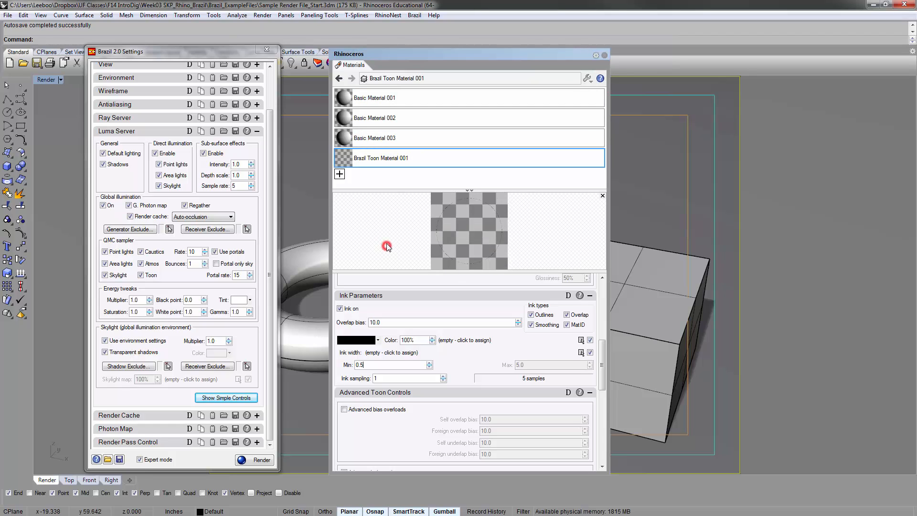
# Return to the beginning of the toon material's settings and close the Material Editor
pyautogui.moveTo(603, 380)
pyautogui.mouseDown()
pyautogui.moveTo(602, 453)
pyautogui.moveTo(602, 307)
pyautogui.mouseUp()
pyautogui.click(367, 243)
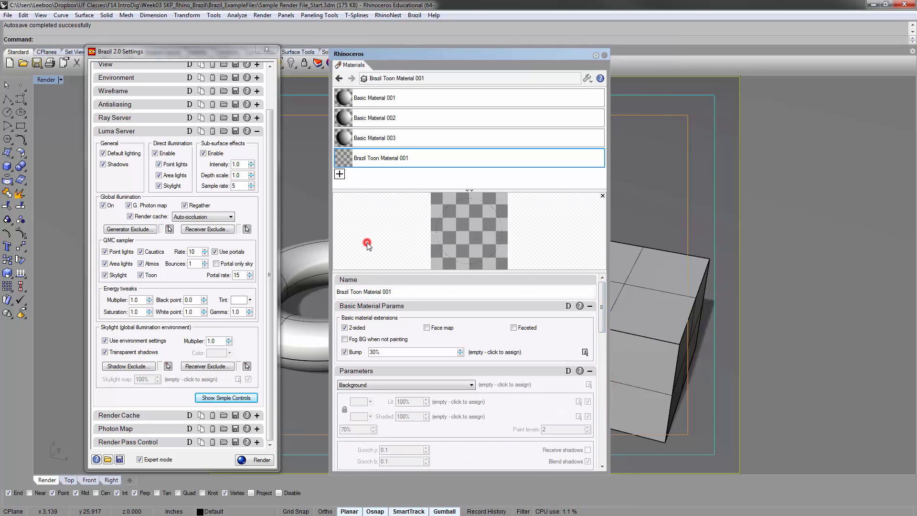
pyautogui.click(605, 55)
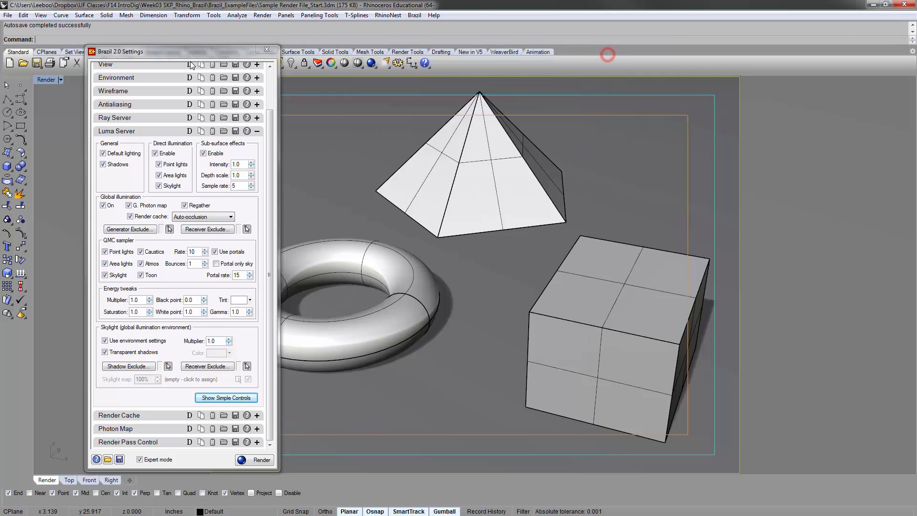
# Collapse the Luma Server section, then close and reopen the Brazil renderer settings
pyautogui.click(136, 133)
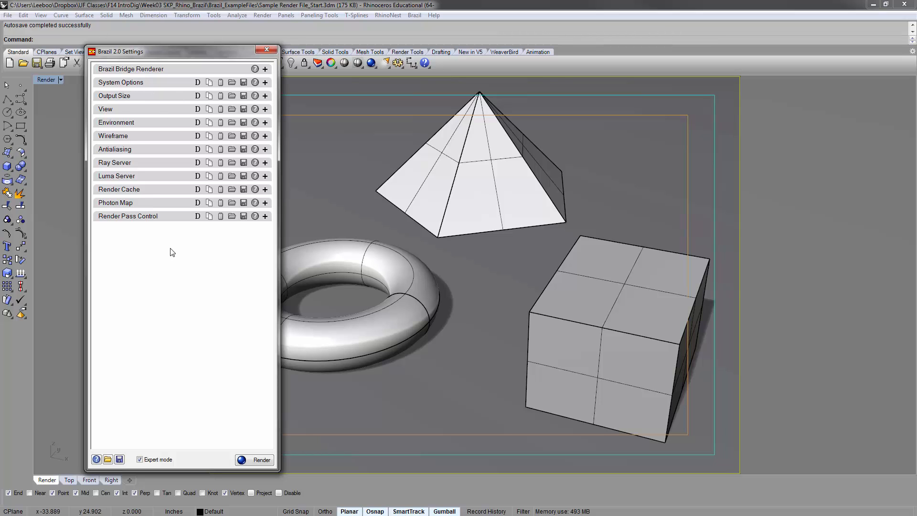
pyautogui.click(267, 49)
pyautogui.click(414, 15)
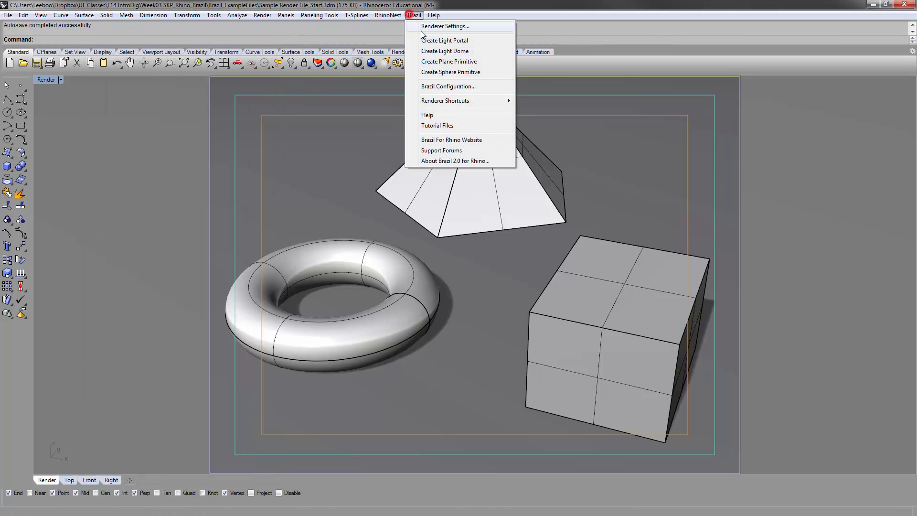
pyautogui.click(423, 26)
pyautogui.click(154, 318)
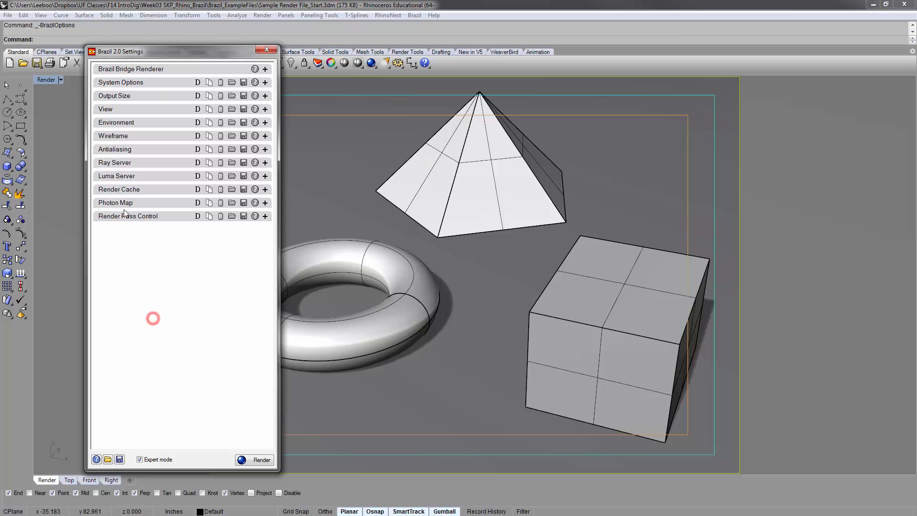
# Expand Render Pass Control, enable pass control and shift the settings window slightly away from the model
pyautogui.click(149, 218)
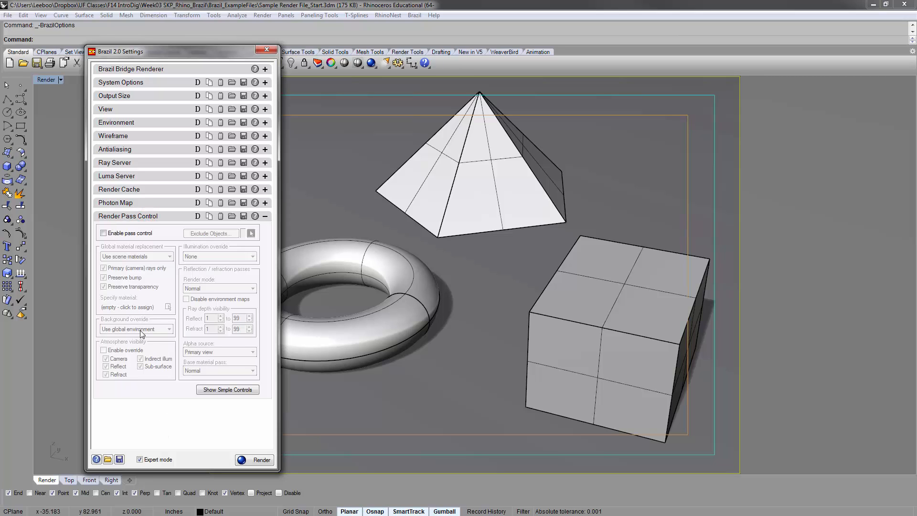
pyautogui.click(140, 234)
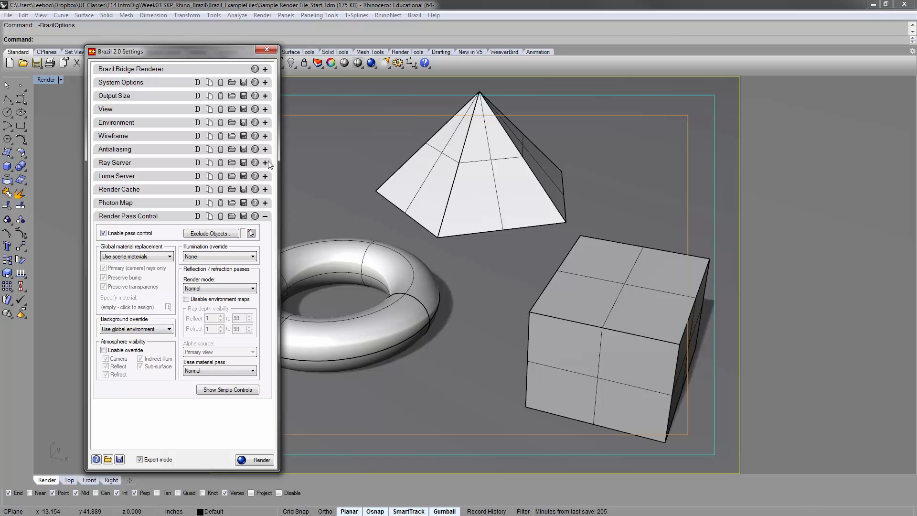
pyautogui.moveTo(229, 58); pyautogui.dragTo(209, 59)
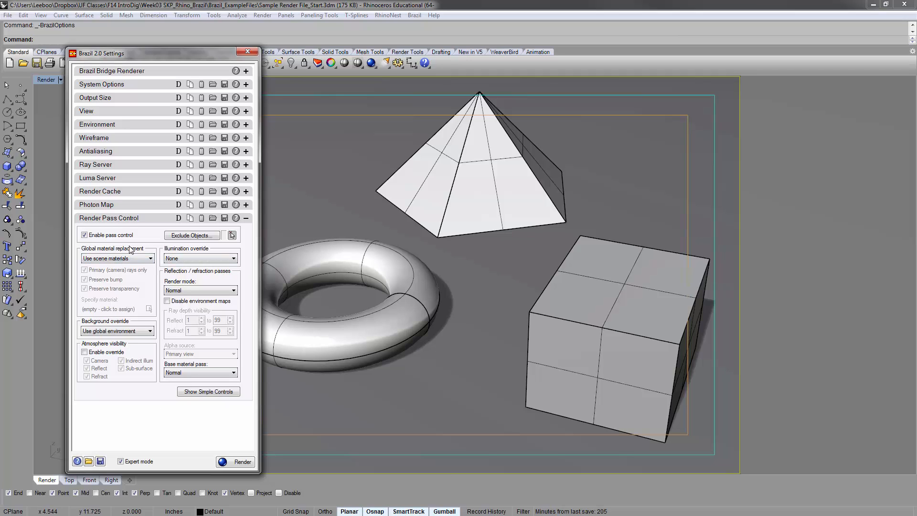
# Set the global material replacement to Custom material and assign Brazil Toon Material 001 to it
pyautogui.click(147, 258)
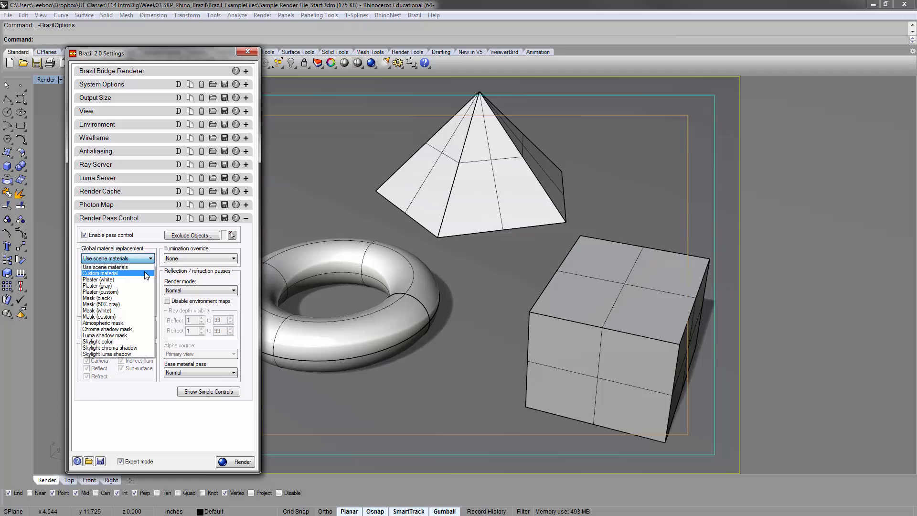
pyautogui.click(144, 273)
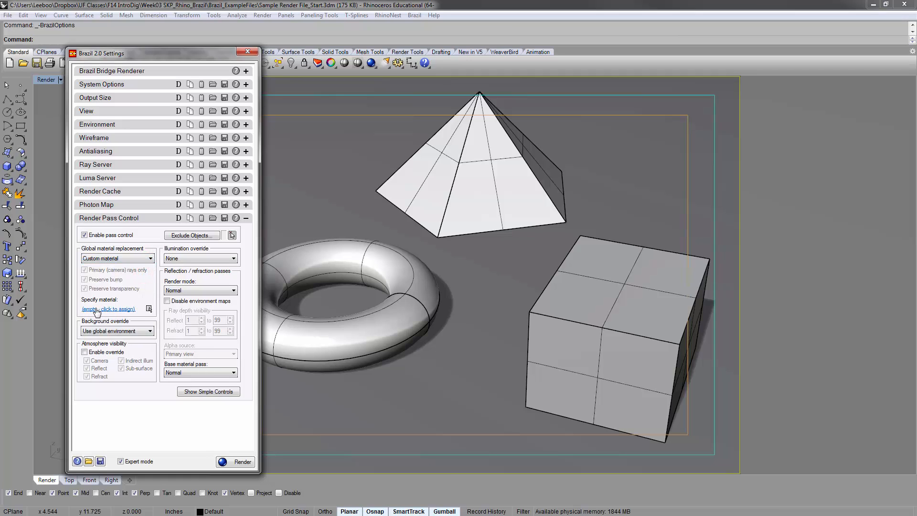
pyautogui.click(120, 309)
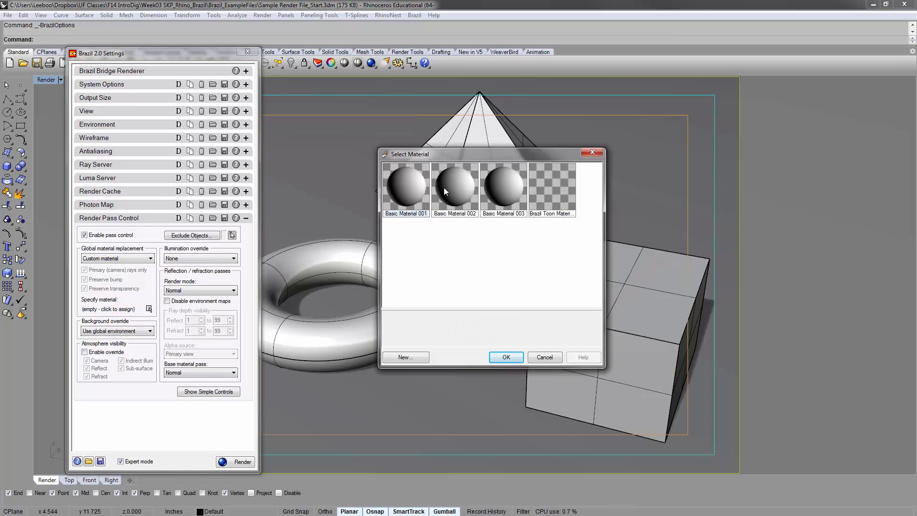
pyautogui.click(553, 187)
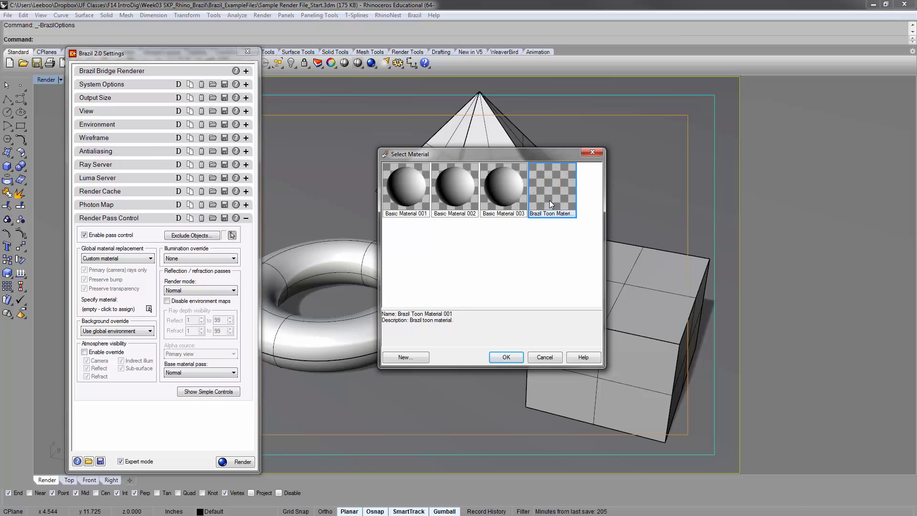
pyautogui.click(504, 358)
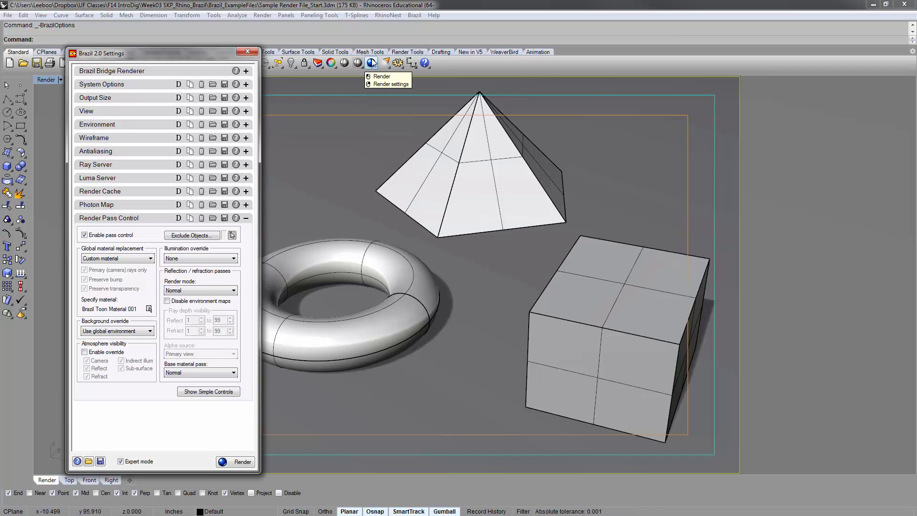
# Render the scene with the toon material override, enlarge the render window to inspect the line drawing, and close it
pyautogui.click(236, 462)
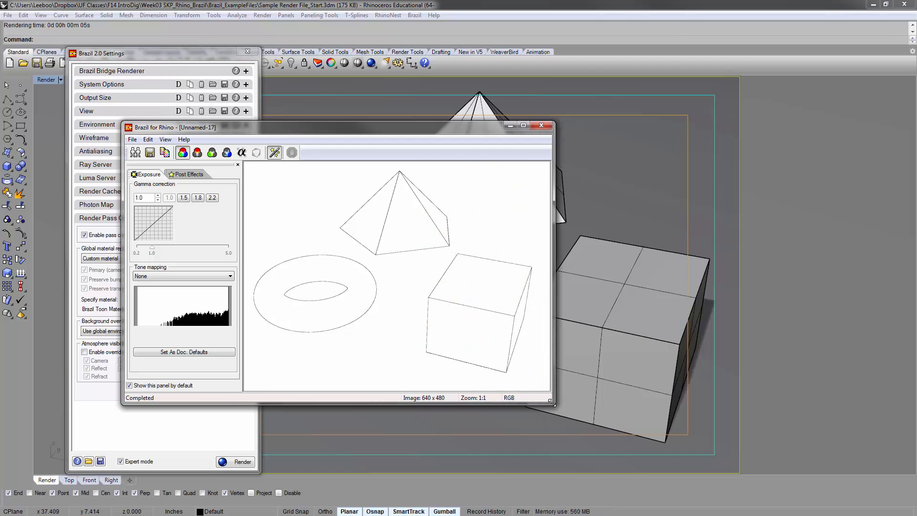
pyautogui.moveTo(550, 401); pyautogui.dragTo(698, 457)
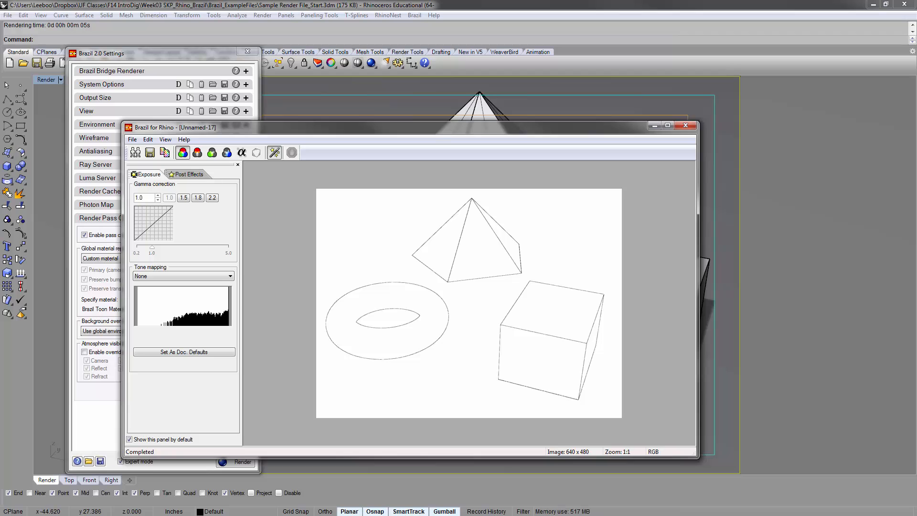
pyautogui.click(539, 301)
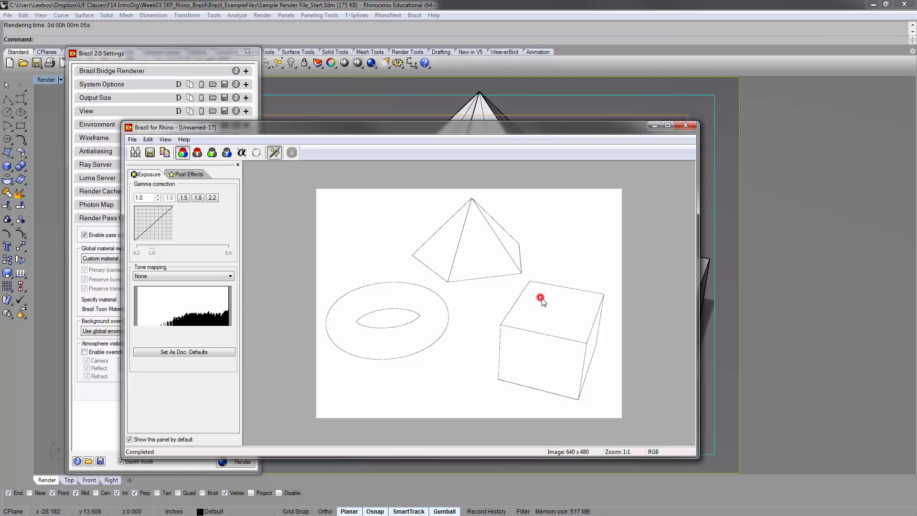
pyautogui.click(685, 125)
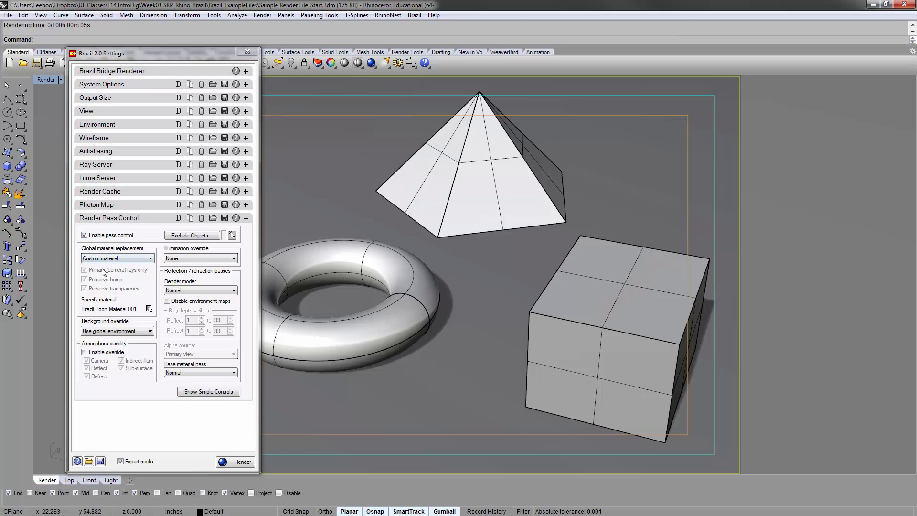
# Set the background override to White, render the scene to test it, and close the render window
pyautogui.click(139, 330)
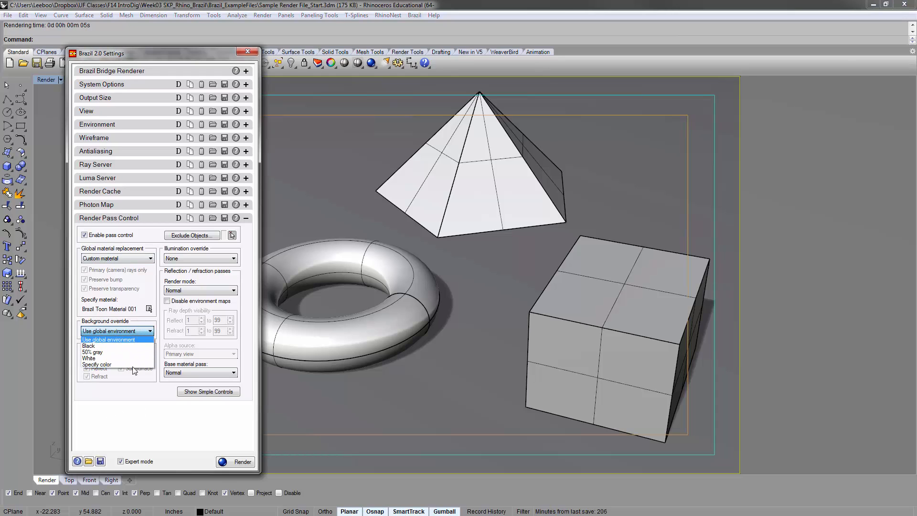
pyautogui.click(137, 420)
pyautogui.click(140, 329)
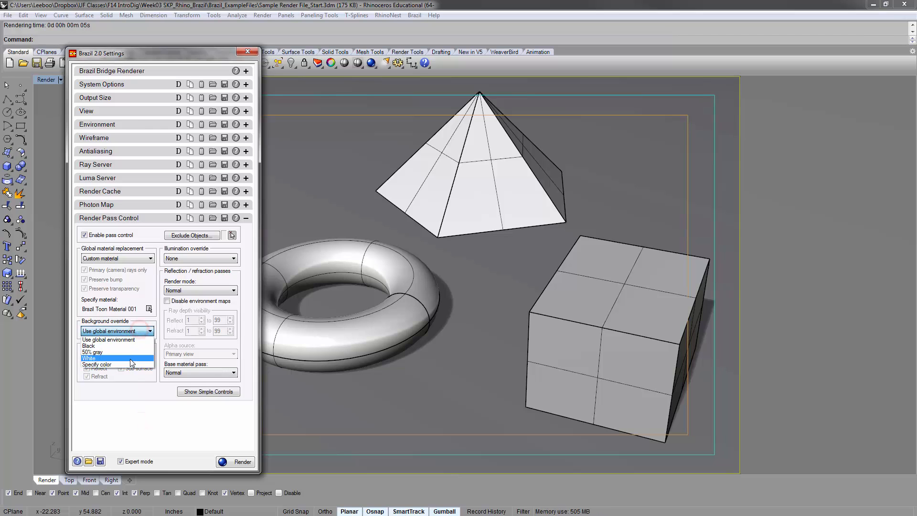
pyautogui.click(130, 358)
pyautogui.click(231, 462)
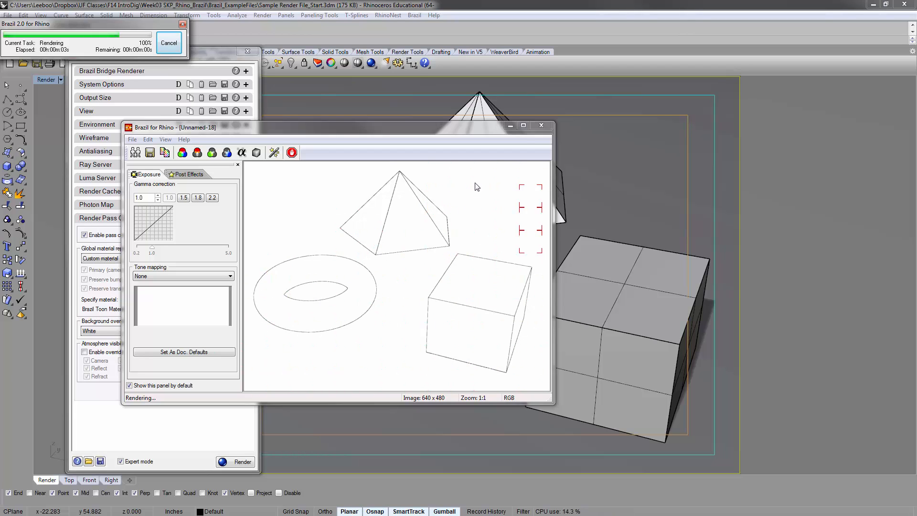
pyautogui.click(542, 125)
# Set the background override to 50% gray, start a test render, and close the render window
pyautogui.click(117, 331)
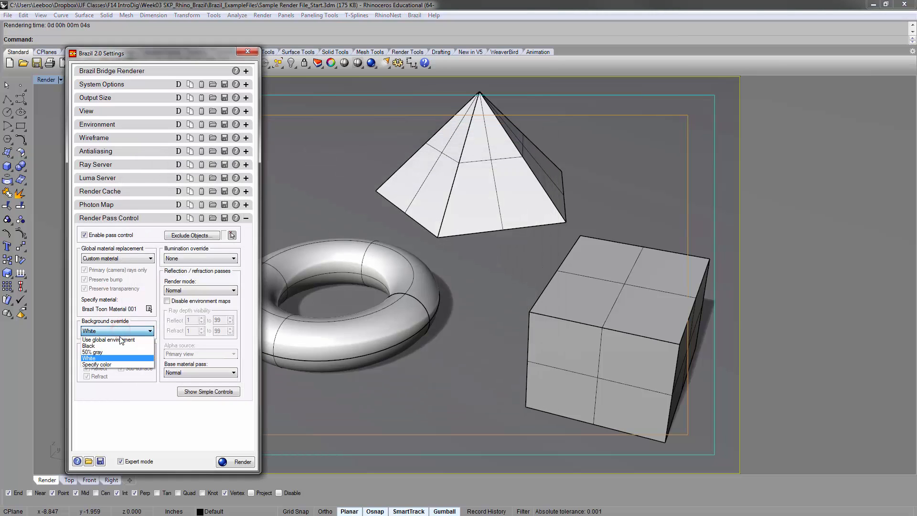
pyautogui.click(110, 352)
pyautogui.click(235, 462)
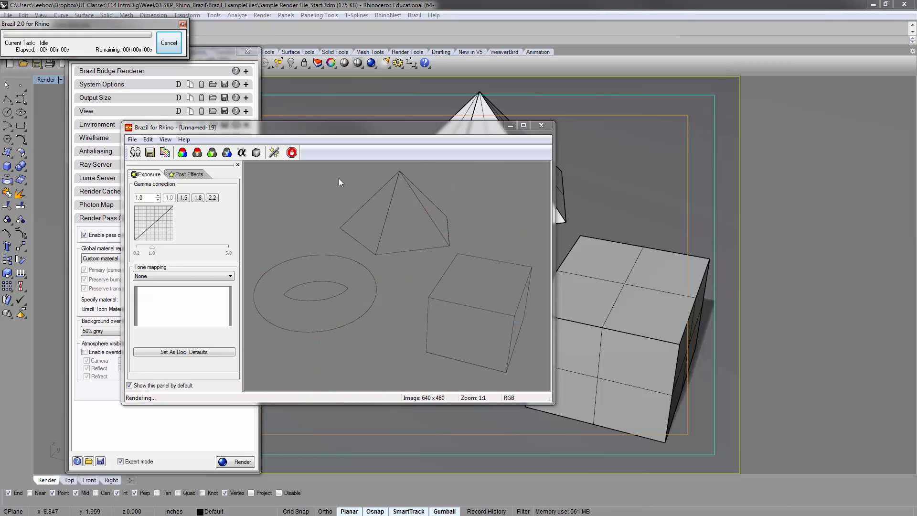
pyautogui.click(541, 125)
# Return the background override to Use global environment and disable render pass control
pyautogui.click(117, 331)
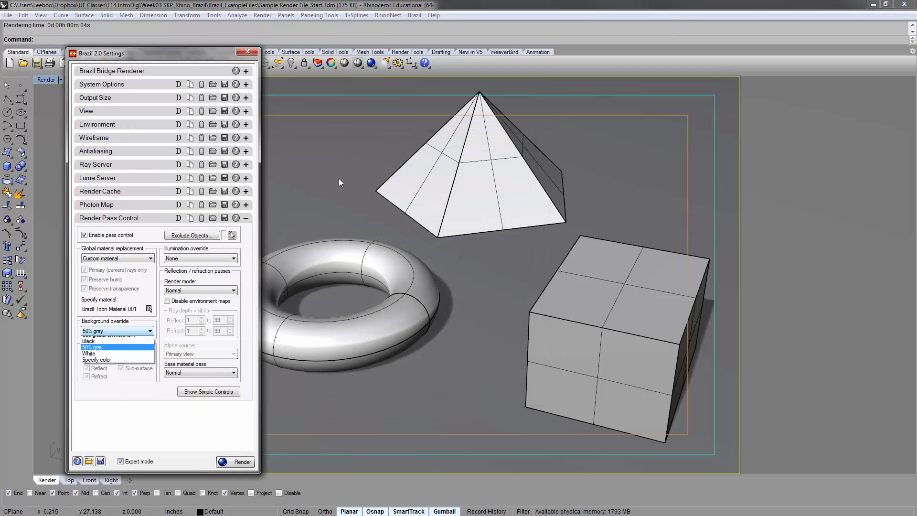
pyautogui.press('Return')
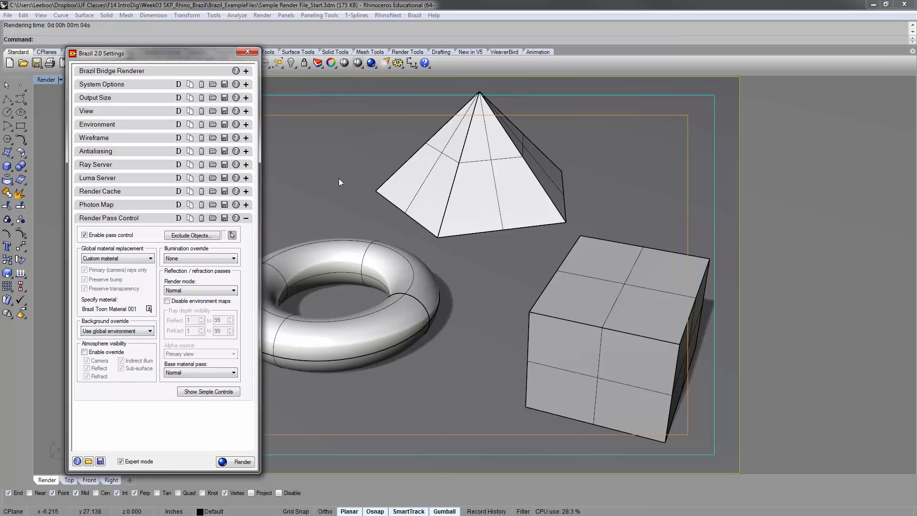
pyautogui.press('space')
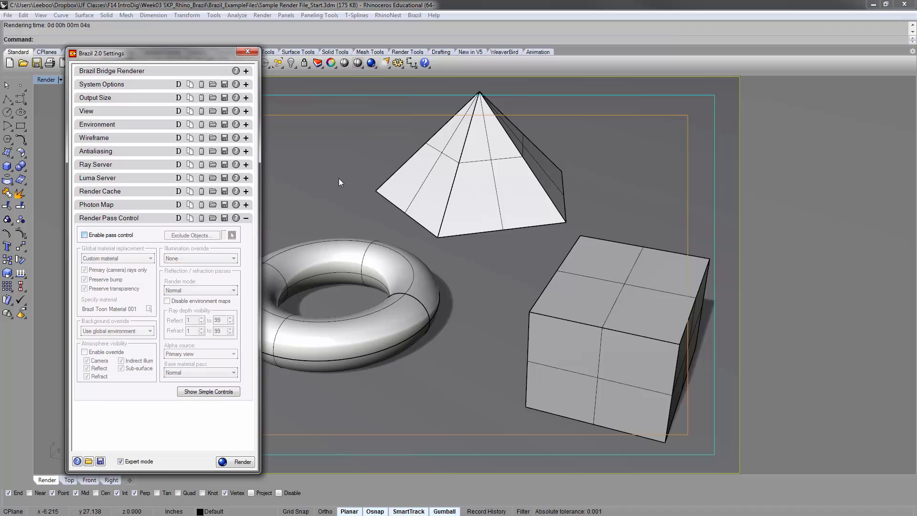
# Collapse Render Pass Control, expand the Environment settings and open the Environment Editor
pyautogui.press('space')
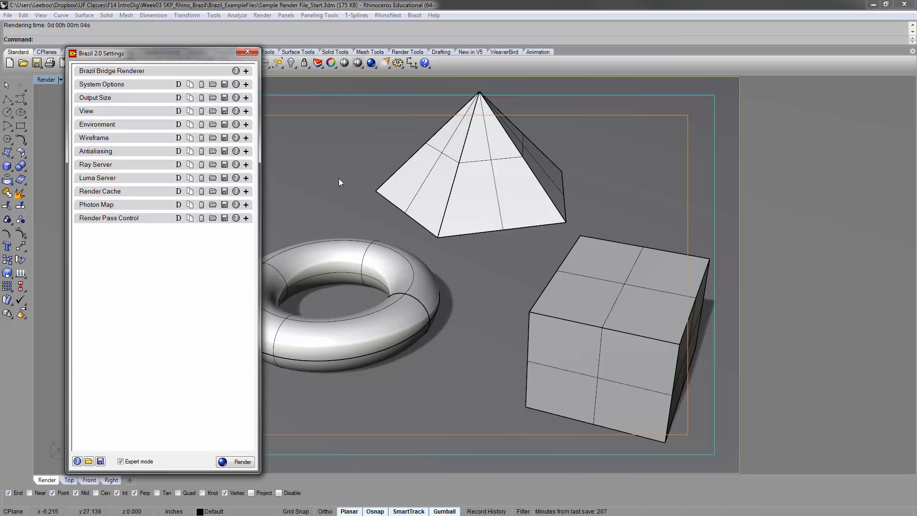
pyautogui.press('space')
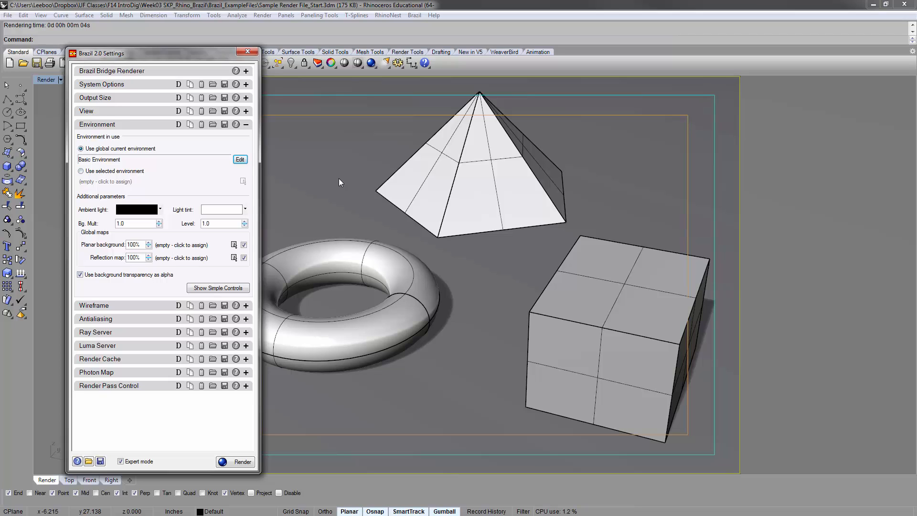
pyautogui.click(414, 15)
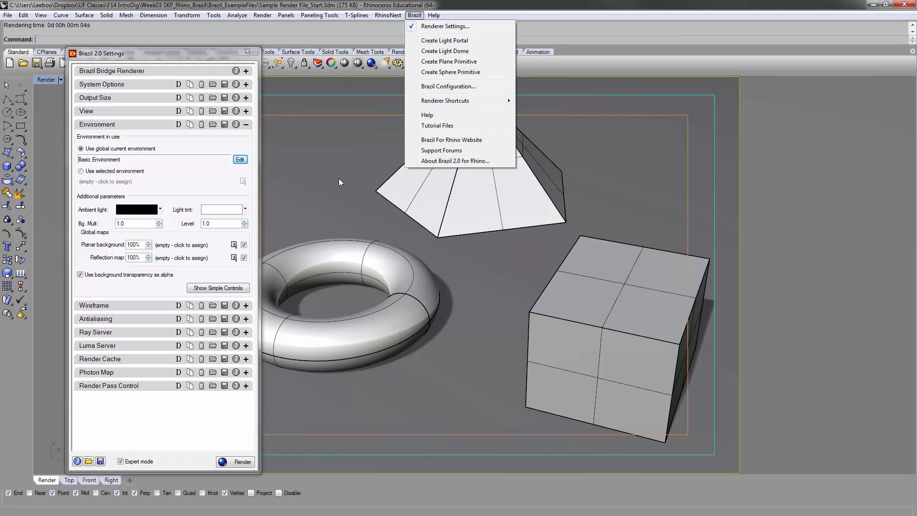
pyautogui.moveTo(496, 101)
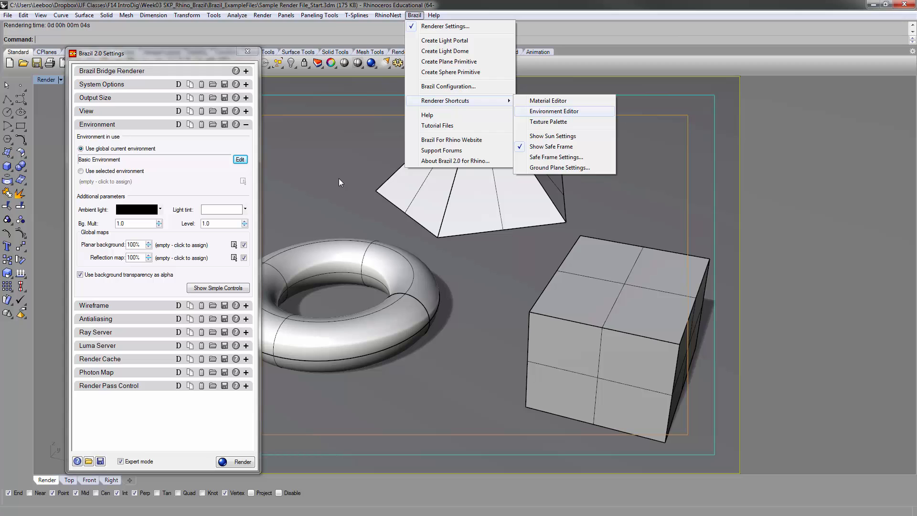
pyautogui.click(554, 111)
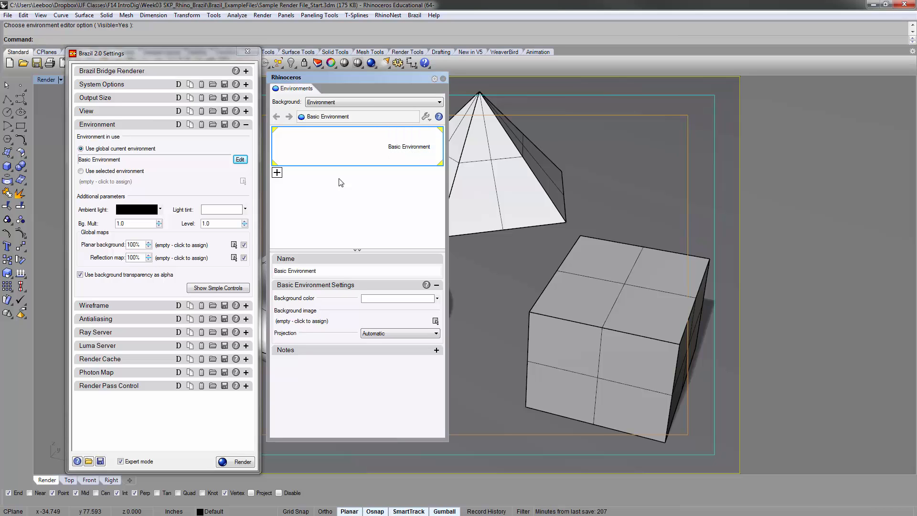
# Create a new environment of the Brazil Physical Sky Environment type
pyautogui.doubleClick(340, 182)
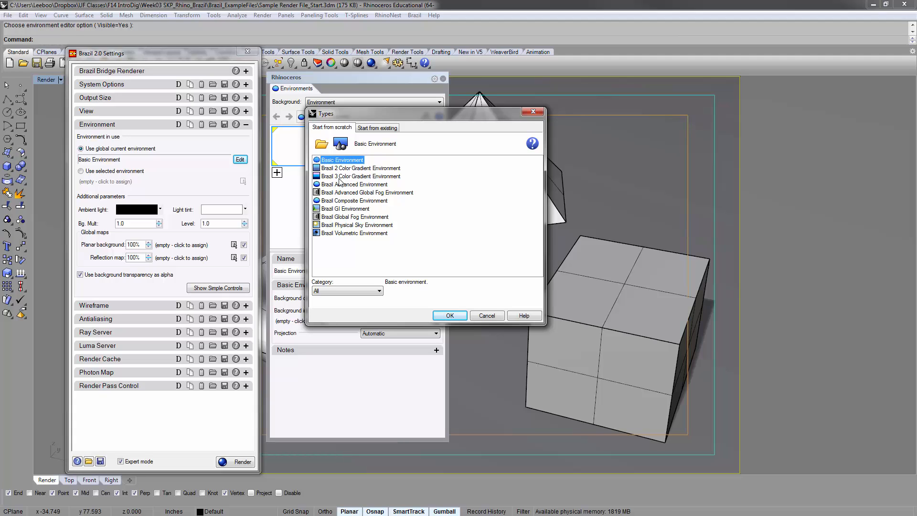
pyautogui.click(357, 225)
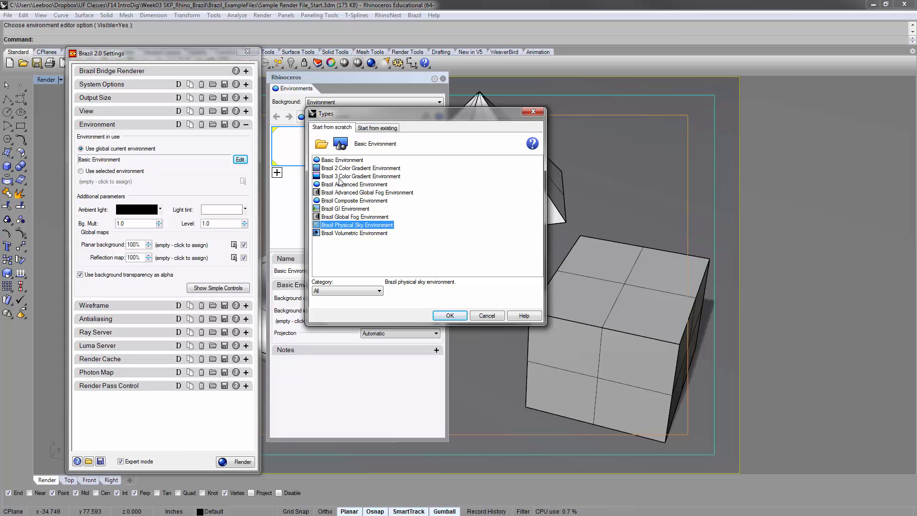
pyautogui.click(449, 315)
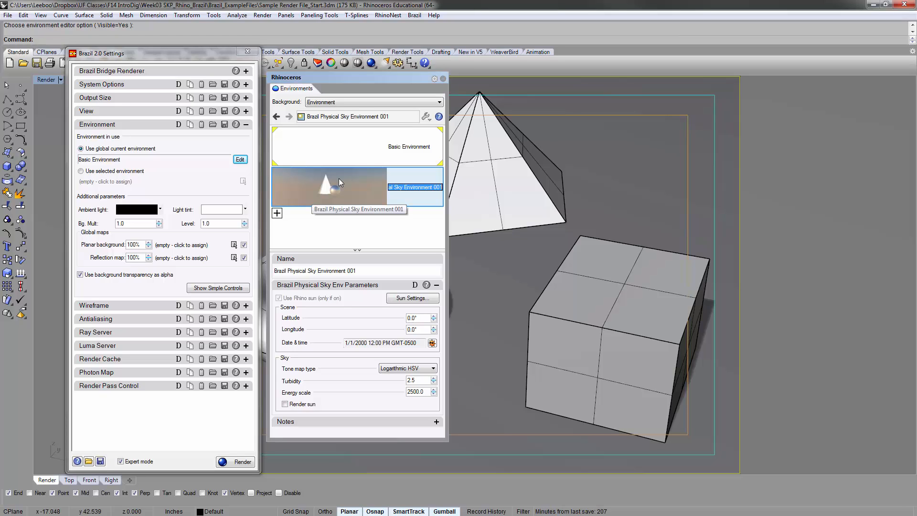
# Make the physical sky the global current environment, close the Environment Editor and render the scene
pyautogui.click(339, 179)
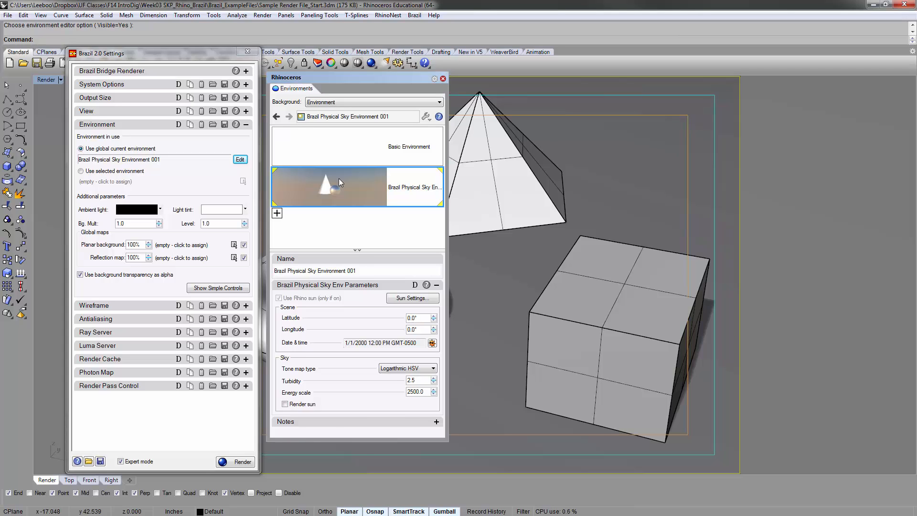
pyautogui.click(443, 79)
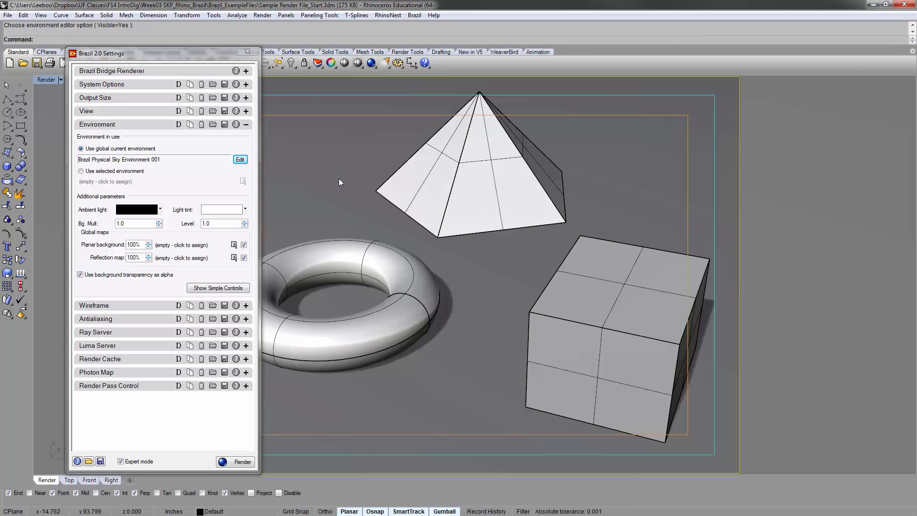
pyautogui.click(235, 461)
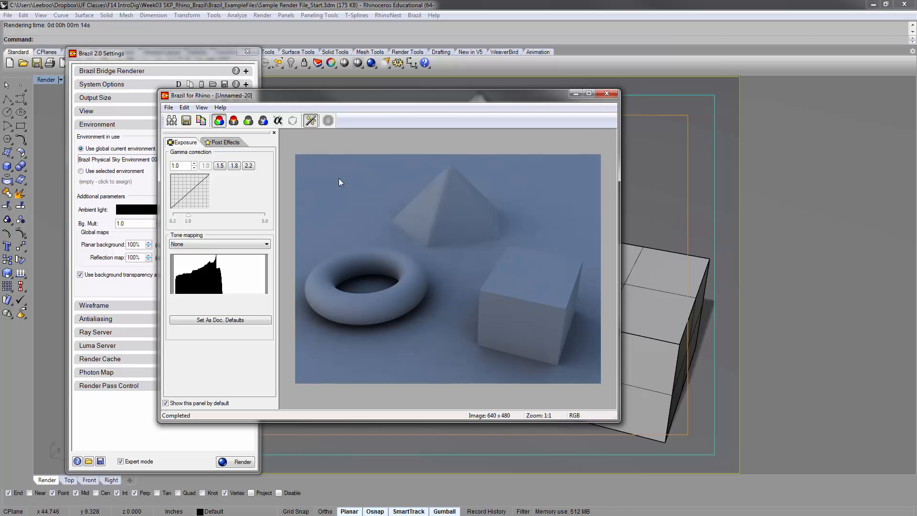
pyautogui.click(415, 16)
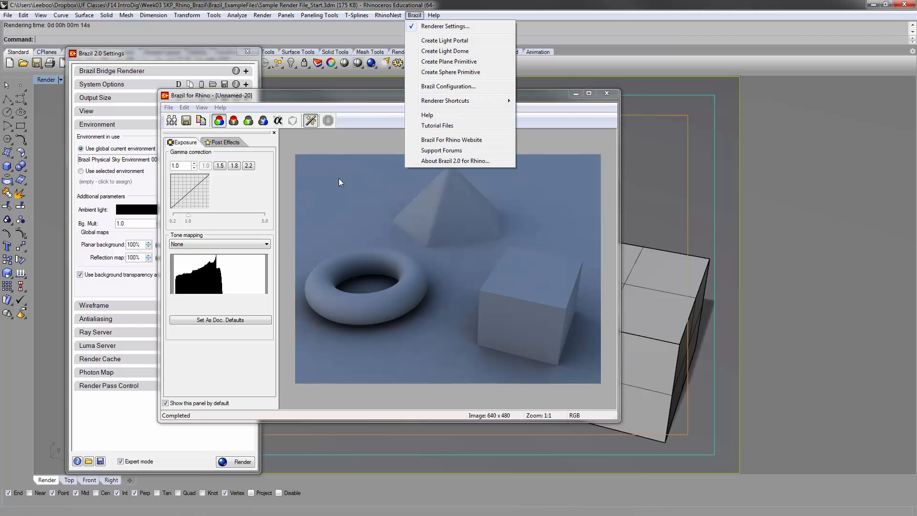
pyautogui.moveTo(445, 101)
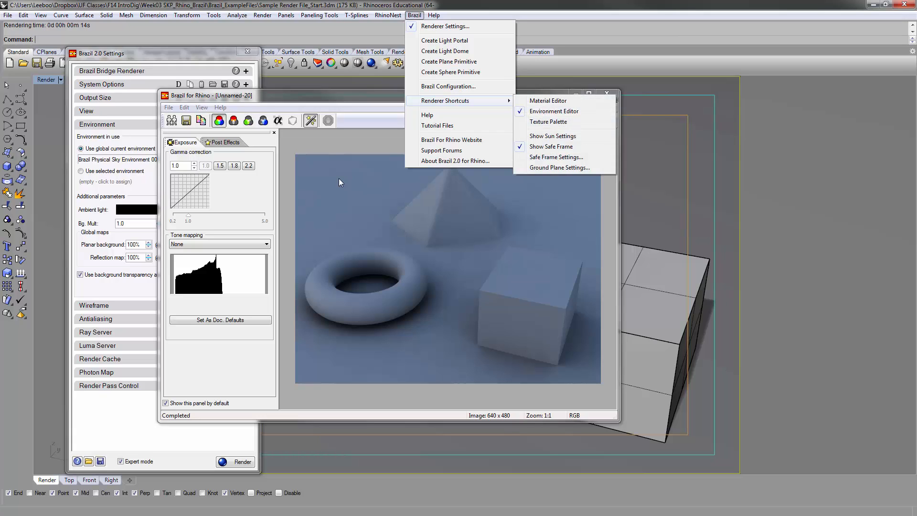
pyautogui.click(552, 136)
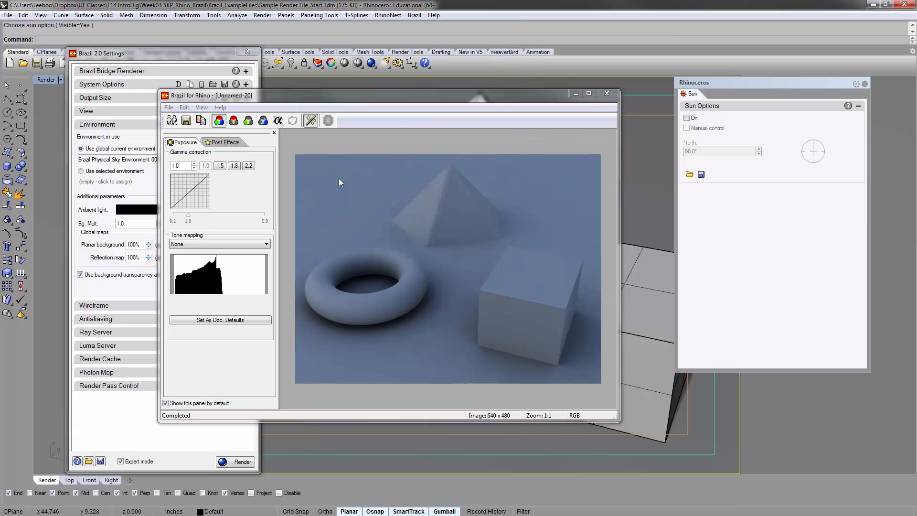
pyautogui.click(865, 83)
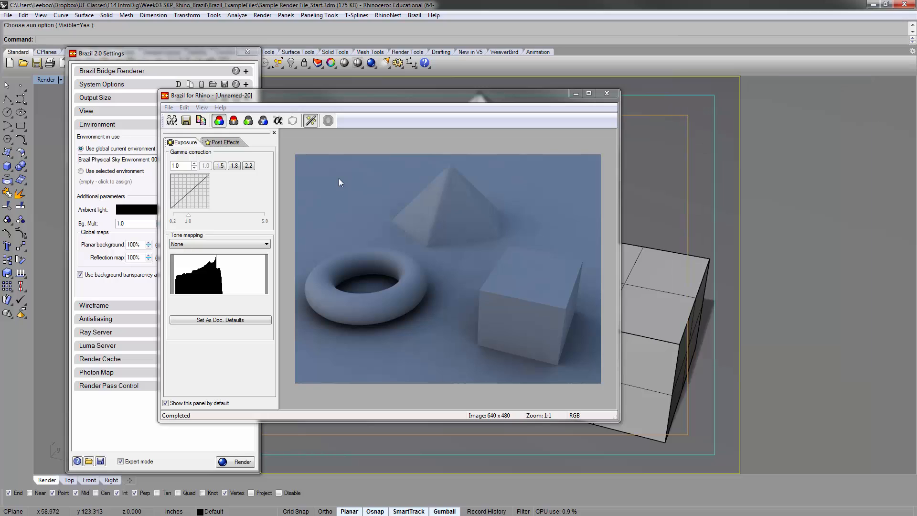
# Open the sun settings, separate their window from the render window, and turn the sun on
pyautogui.click(415, 15)
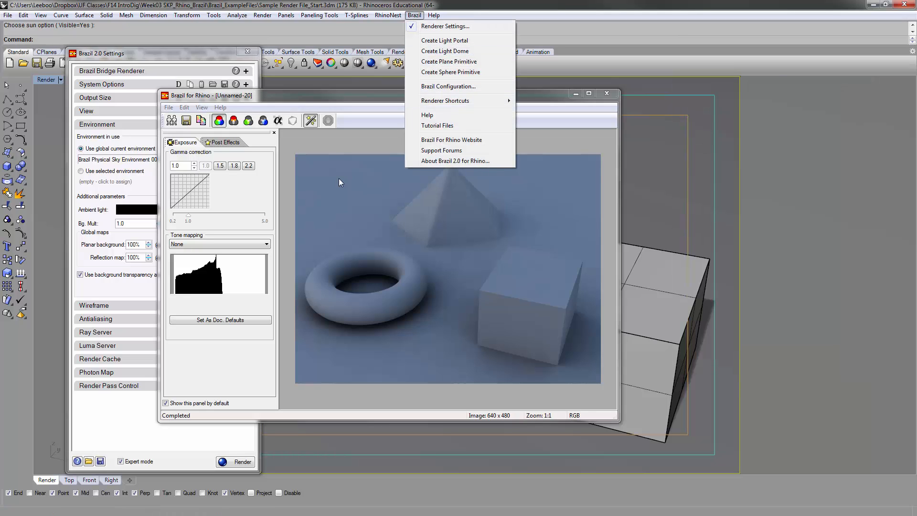
pyautogui.moveTo(445, 101)
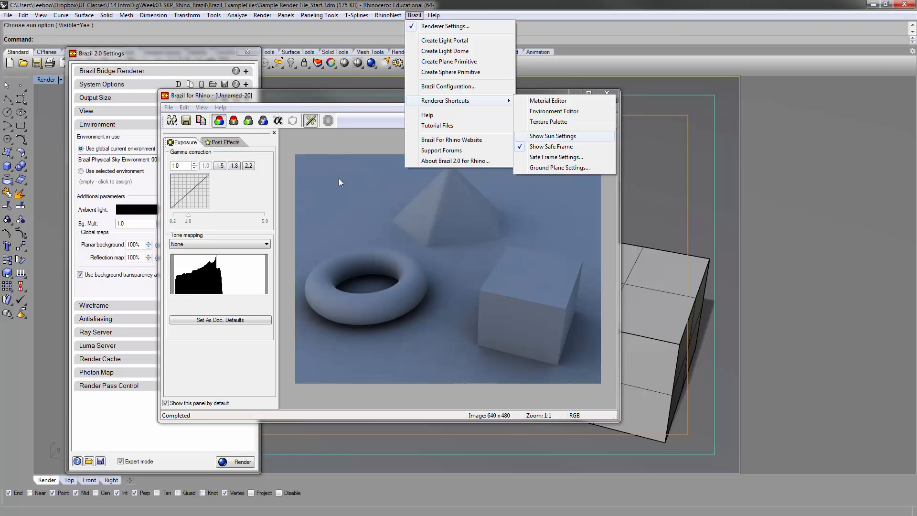
pyautogui.click(552, 136)
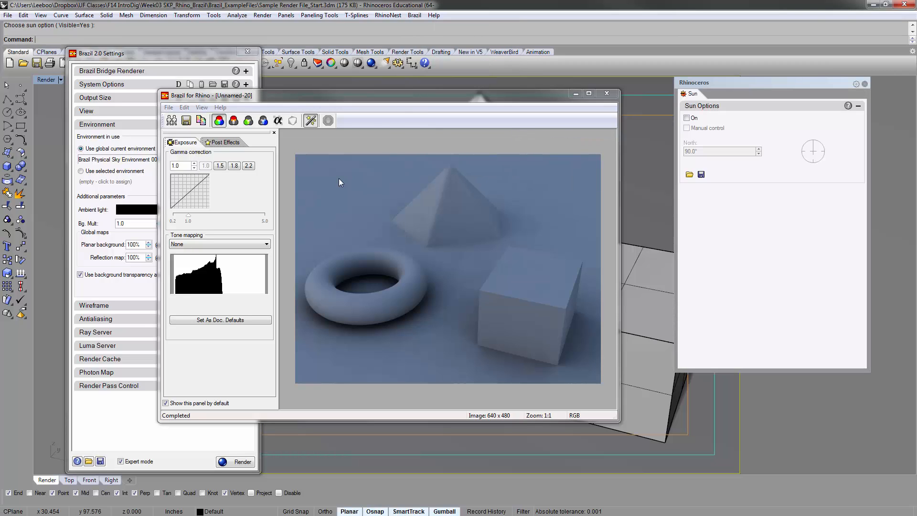
pyautogui.moveTo(740, 83)
pyautogui.mouseDown()
pyautogui.moveTo(342, 64)
pyautogui.moveTo(808, 90)
pyautogui.moveTo(768, 93)
pyautogui.mouseUp()
pyautogui.moveTo(454, 95); pyautogui.dragTo(503, 92)
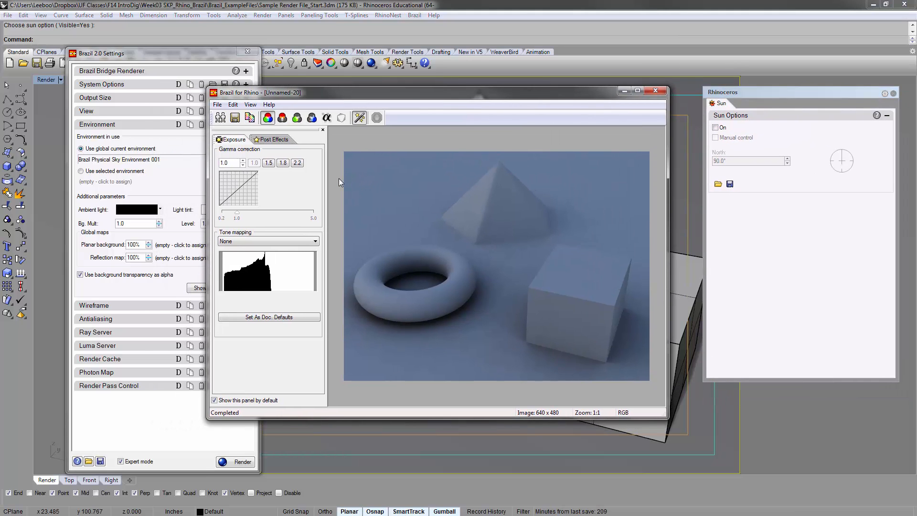
pyautogui.click(715, 127)
pyautogui.moveTo(769, 93); pyautogui.dragTo(767, 92)
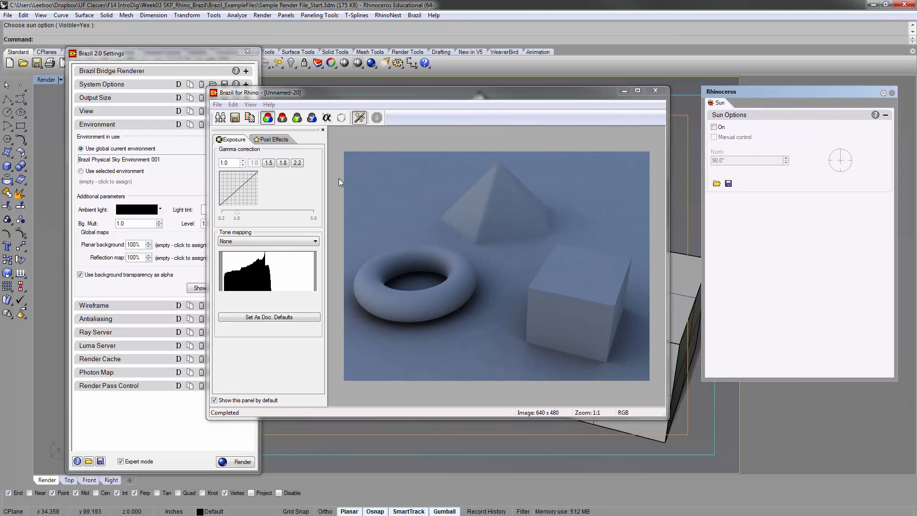
pyautogui.click(714, 127)
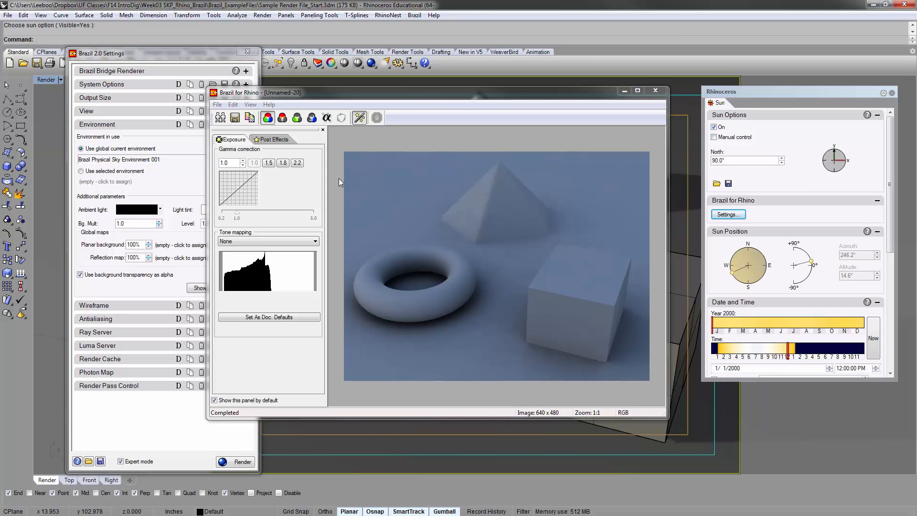
# Move the render window low out of the way, place the Sun window beside the Brazil settings, and lengthen it to show the Location map
pyautogui.moveTo(478, 93)
pyautogui.mouseDown()
pyautogui.moveTo(253, 371)
pyautogui.moveTo(274, 398)
pyautogui.moveTo(320, 417)
pyautogui.mouseUp()
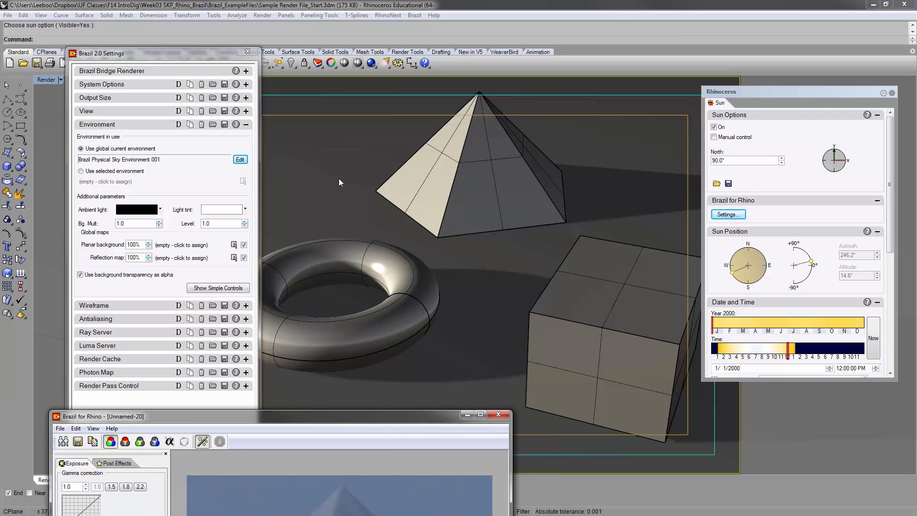
pyautogui.moveTo(764, 91)
pyautogui.mouseDown()
pyautogui.moveTo(517, 74)
pyautogui.moveTo(426, 50)
pyautogui.mouseUp()
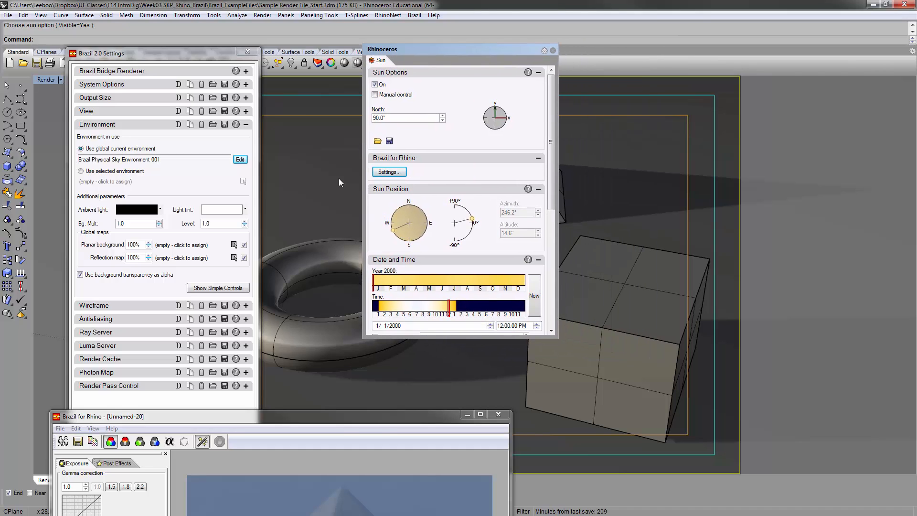
pyautogui.moveTo(460, 339); pyautogui.dragTo(459, 463)
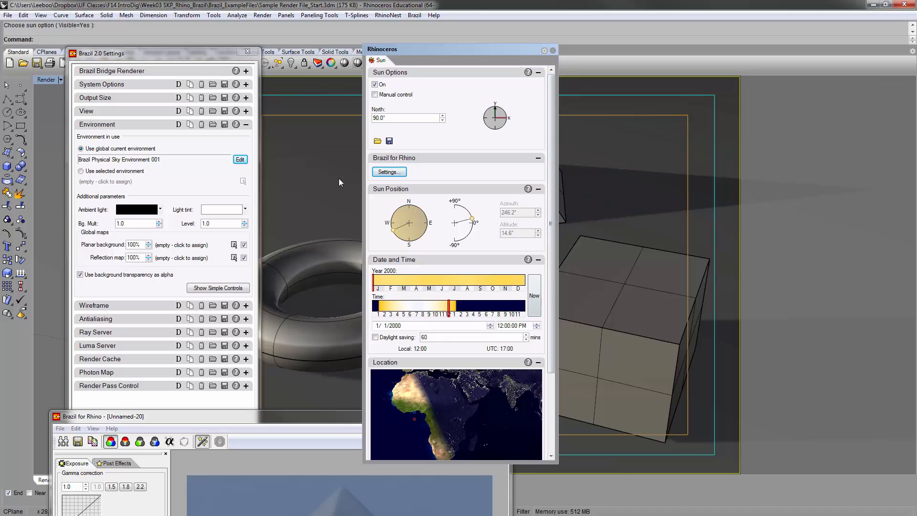
# Arrange the Sun window and the render window next to each other so that both are fully visible
pyautogui.moveTo(558, 224); pyautogui.dragTo(557, 303)
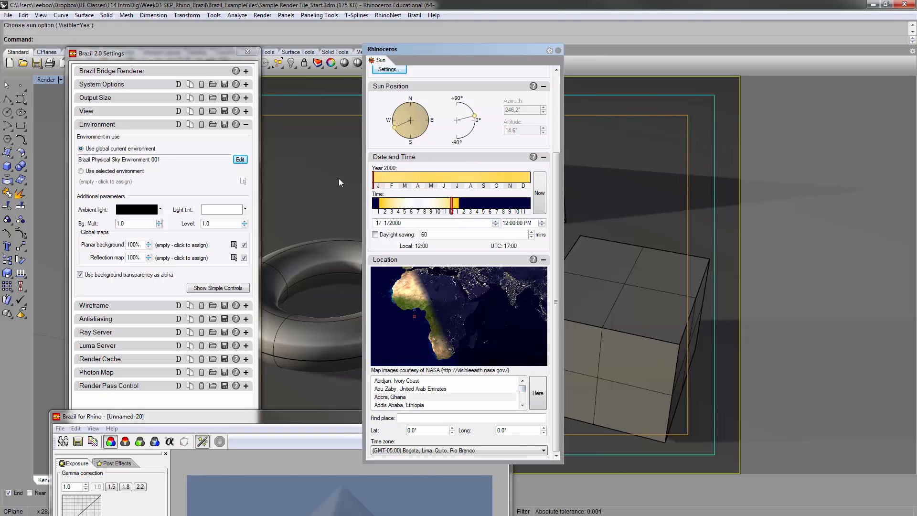
pyautogui.moveTo(459, 49); pyautogui.dragTo(716, 74)
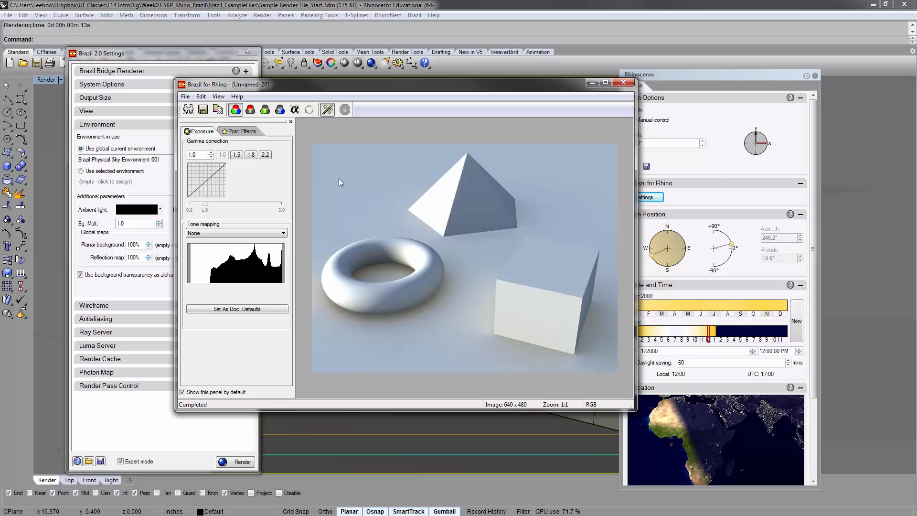
pyautogui.moveTo(363, 84); pyautogui.dragTo(286, 75)
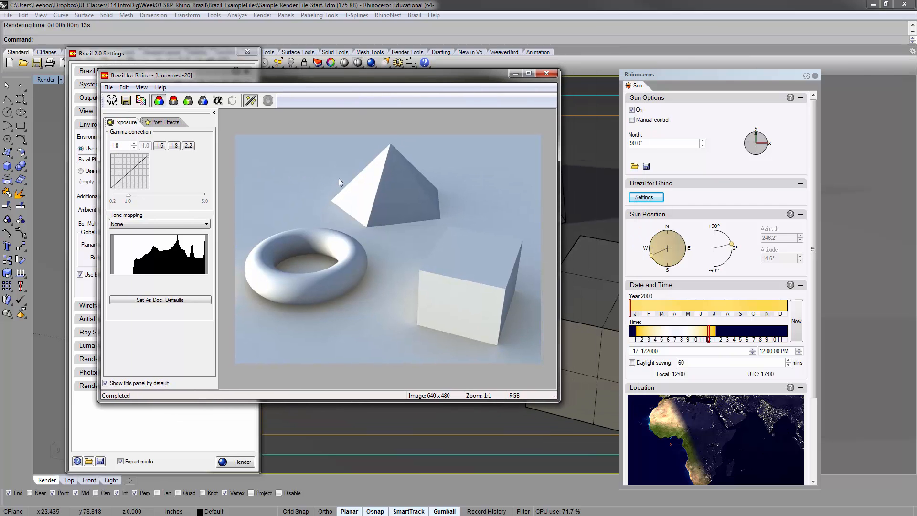
pyautogui.moveTo(716, 74); pyautogui.dragTo(708, 69)
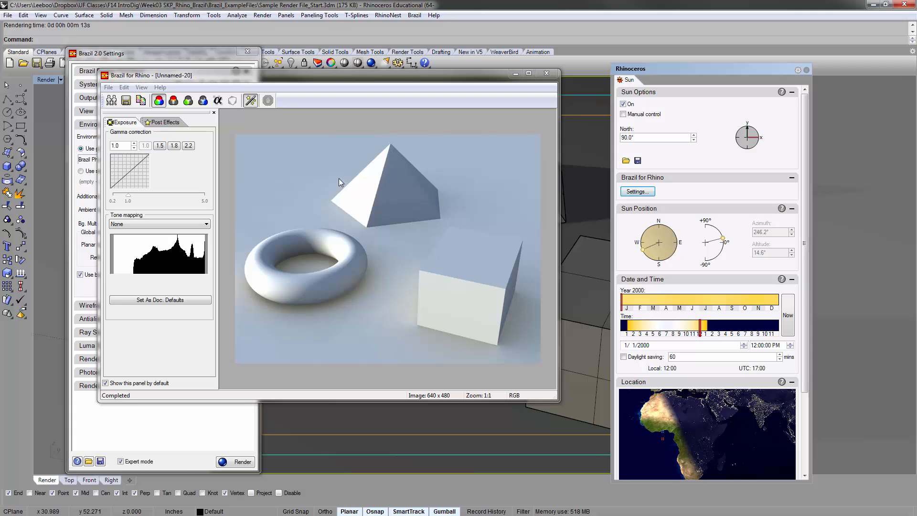
# Look over the sun's Brazil settings without changing them, and check the date, time and location options
pyautogui.moveTo(805, 243); pyautogui.dragTo(804, 247)
pyautogui.click(638, 186)
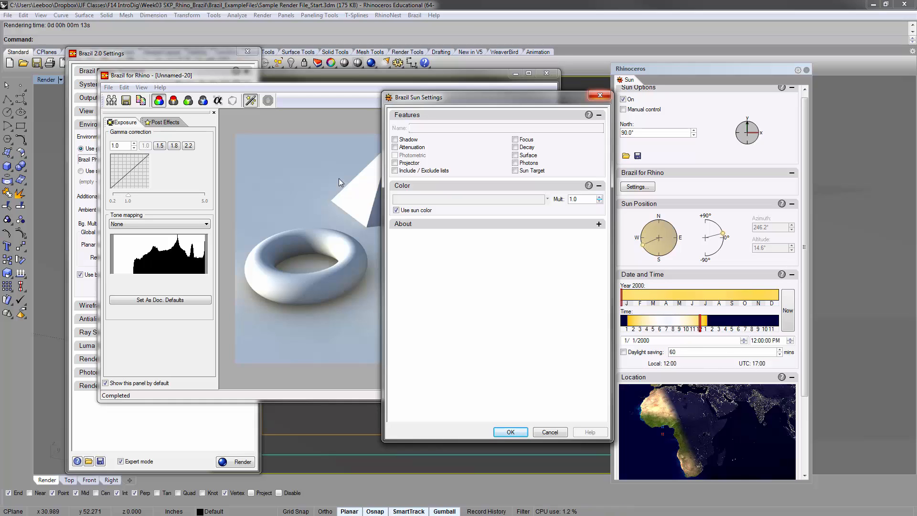
pyautogui.click(600, 95)
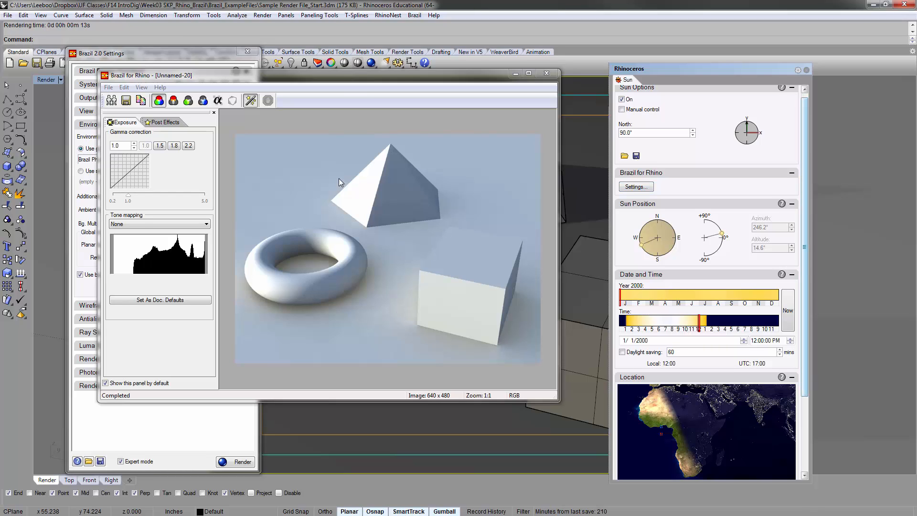
pyautogui.moveTo(805, 310); pyautogui.dragTo(805, 386)
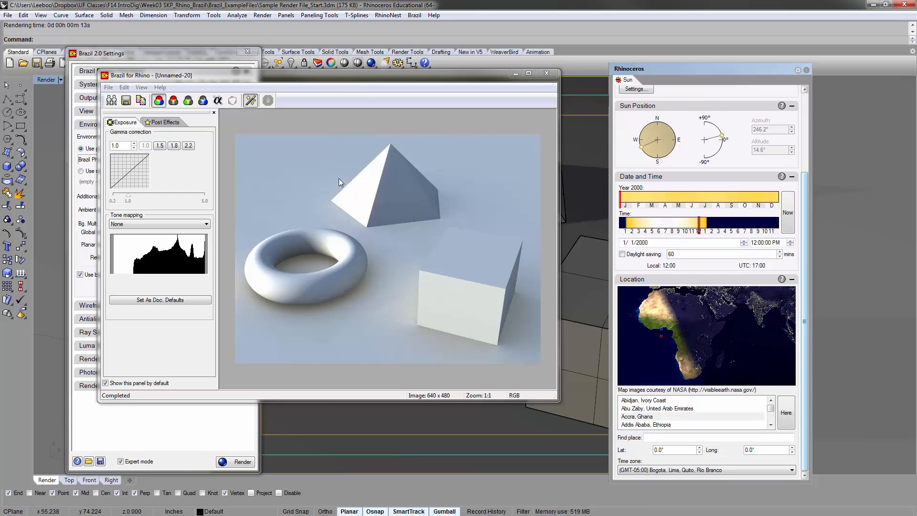
pyautogui.moveTo(805, 321); pyautogui.dragTo(805, 242)
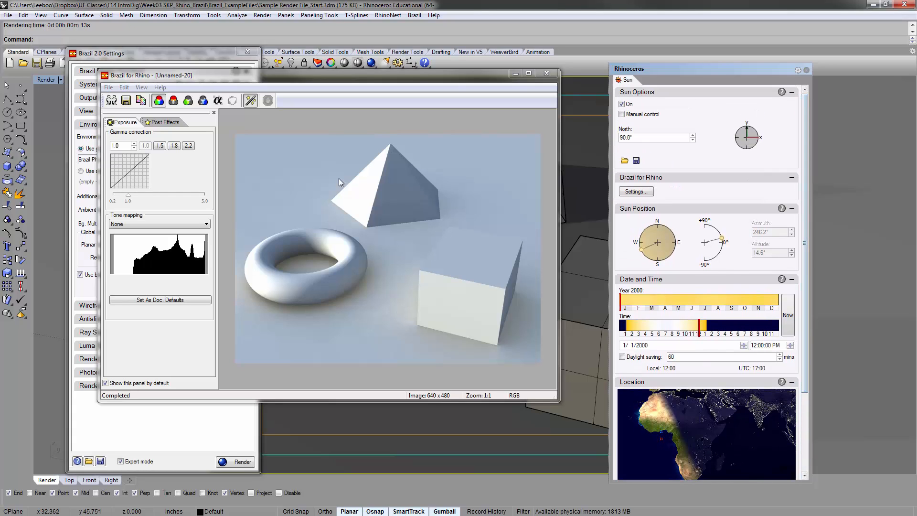
# Enable the Shadow feature in the Brazil sun settings, confirm it and render the scene
pyautogui.click(637, 192)
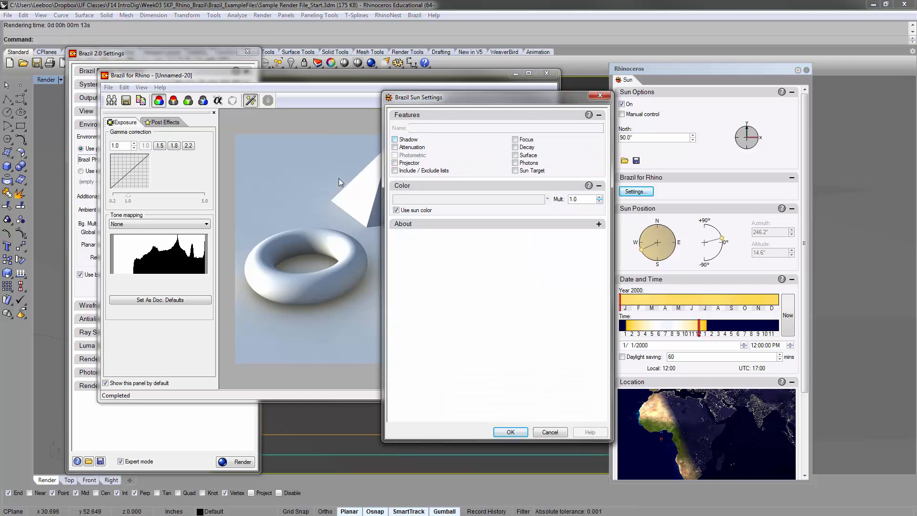
pyautogui.click(395, 139)
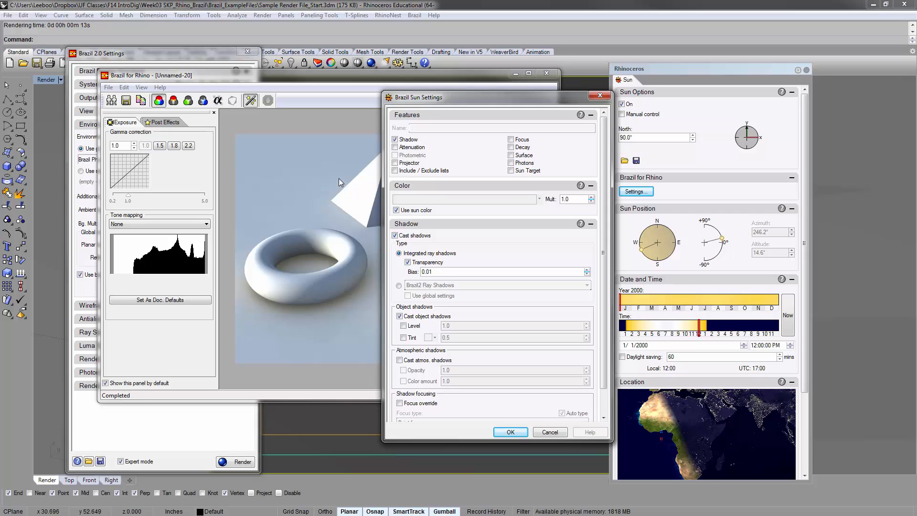
pyautogui.moveTo(487, 97)
pyautogui.mouseDown()
pyautogui.moveTo(616, 93)
pyautogui.moveTo(665, 71)
pyautogui.mouseUp()
pyautogui.click(689, 405)
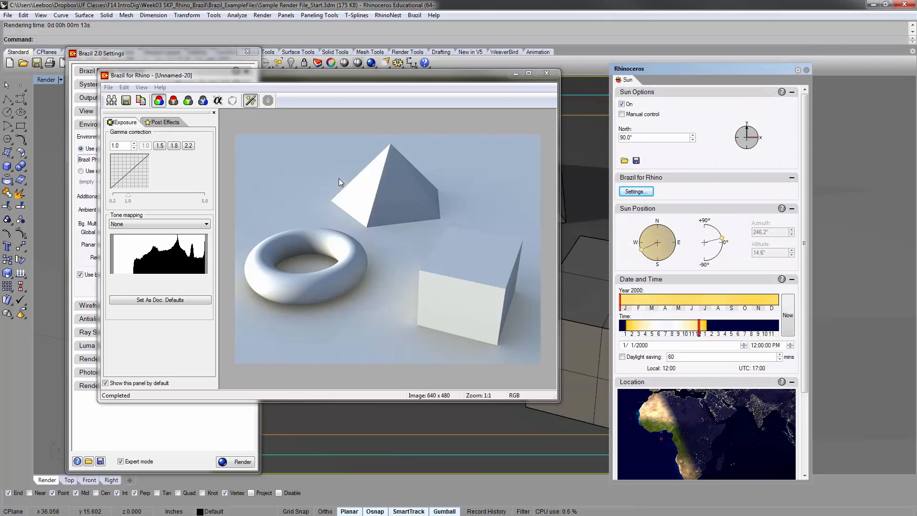
pyautogui.click(235, 461)
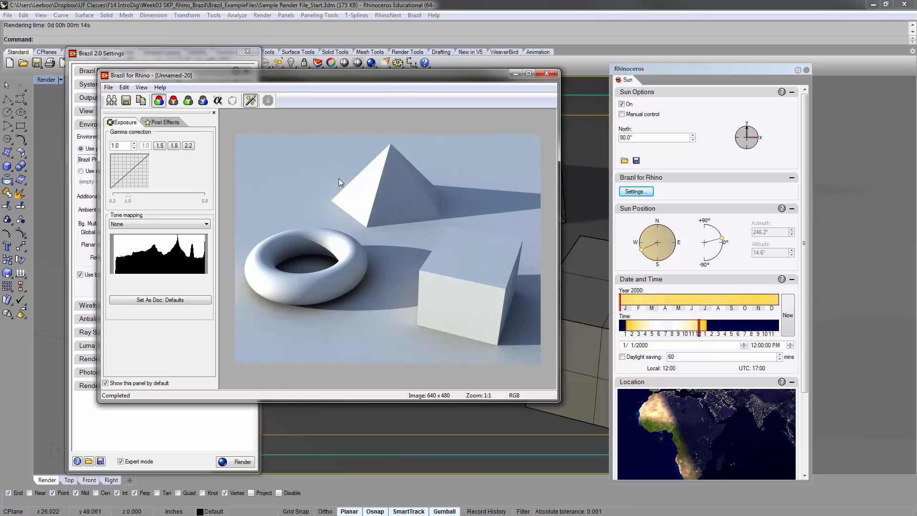
# Move the Brazil Sun Settings dialog clear of the Sun window, enable Attenuation and render the scene again
pyautogui.click(636, 192)
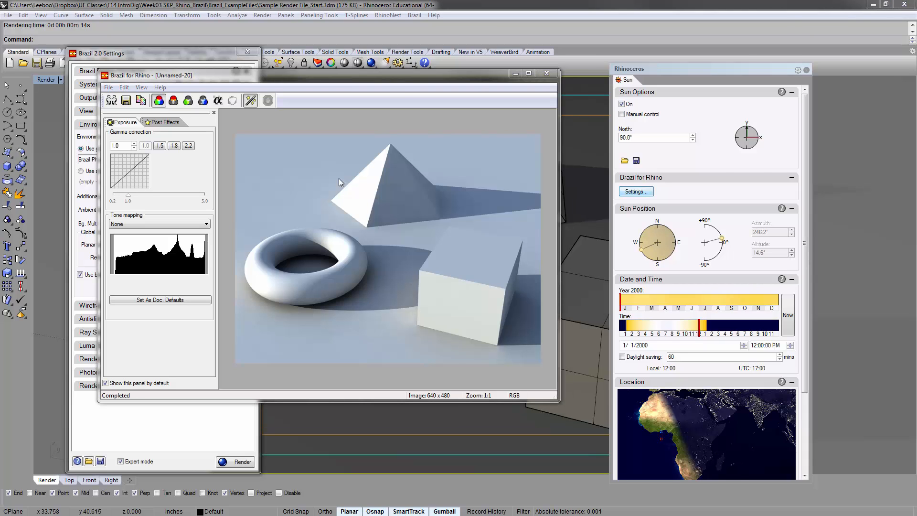
pyautogui.moveTo(669, 70); pyautogui.dragTo(377, 59)
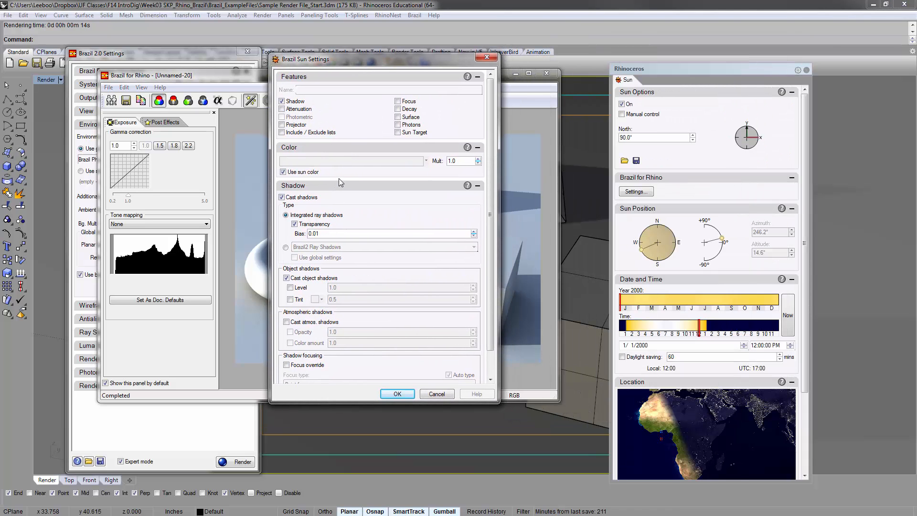
pyautogui.click(282, 108)
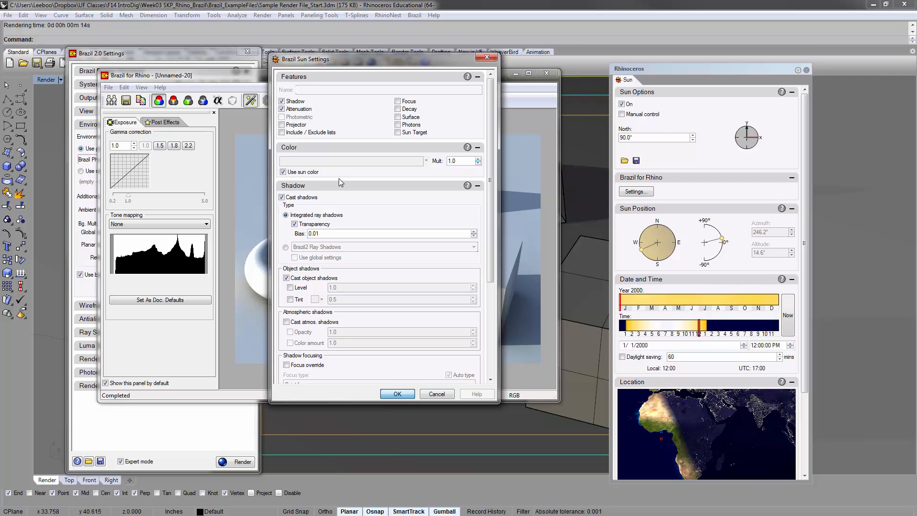
pyautogui.press('Escape')
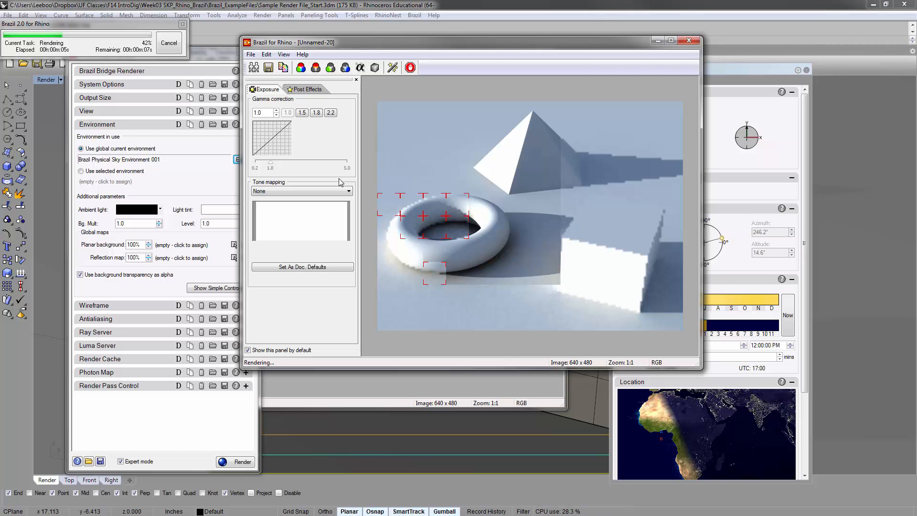
# Compare the attenuation render side by side with the clone of the previous render, and close the clone
pyautogui.moveTo(392, 42); pyautogui.dragTo(136, 46)
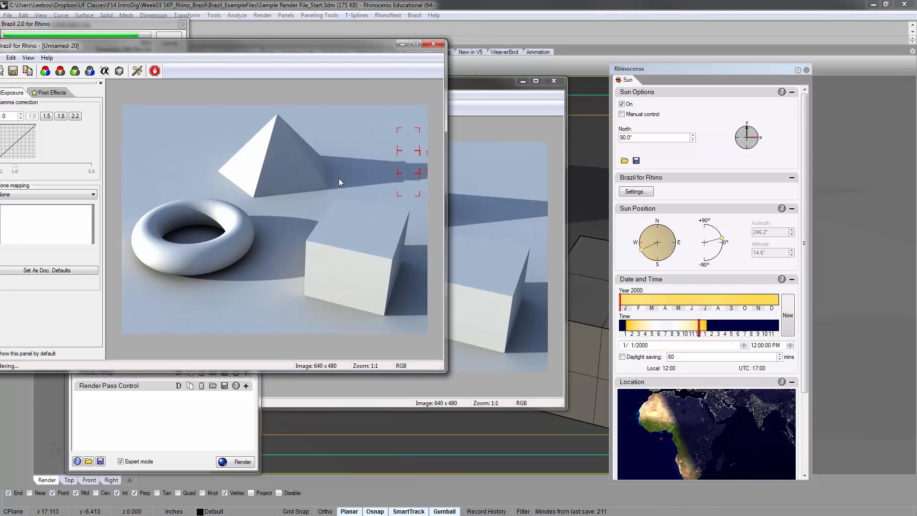
pyautogui.moveTo(482, 81)
pyautogui.mouseDown()
pyautogui.moveTo(554, 64)
pyautogui.moveTo(697, 61)
pyautogui.moveTo(817, 43)
pyautogui.mouseUp()
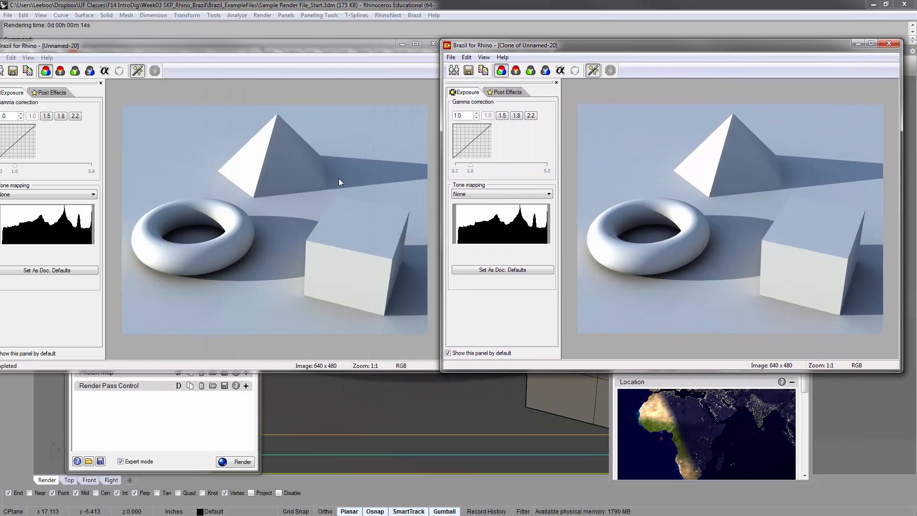
pyautogui.click(341, 182)
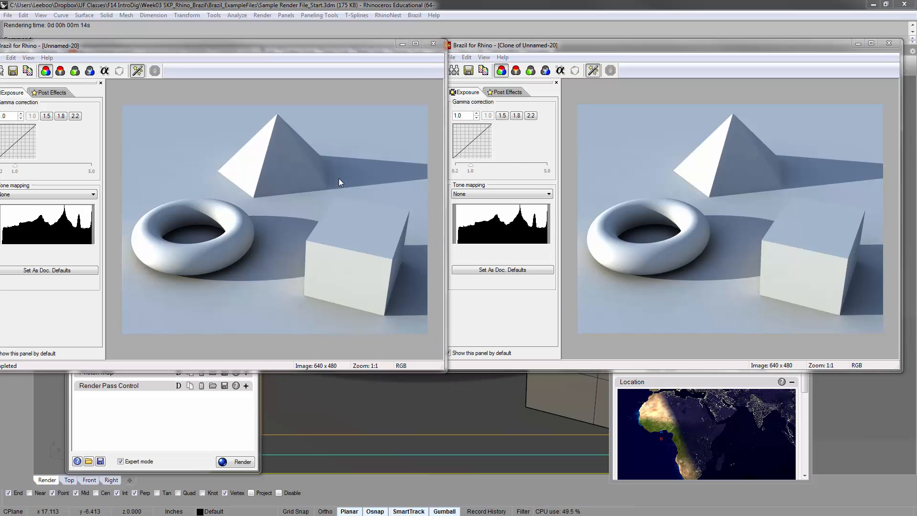
pyautogui.moveTo(573, 45); pyautogui.dragTo(321, 73)
pyautogui.click(637, 71)
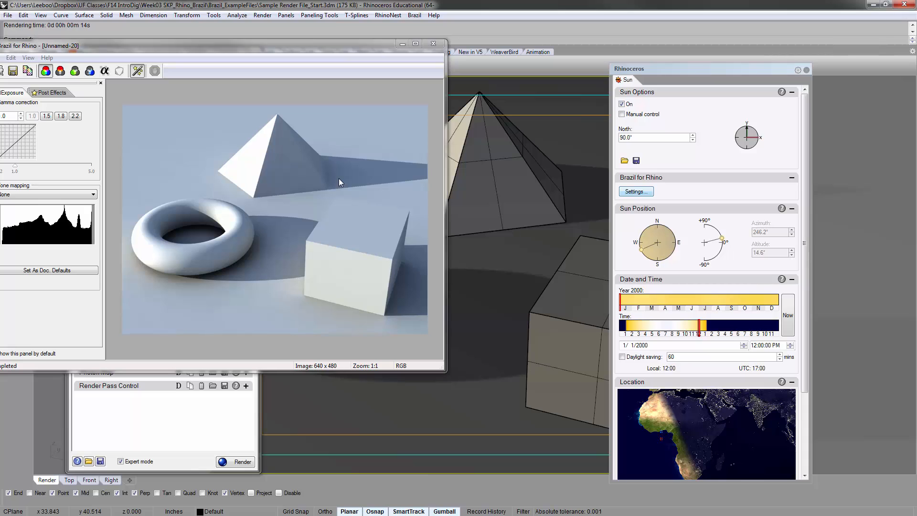
# Turn off Use sun color in the Brazil sun settings and render the scene
pyautogui.click(637, 191)
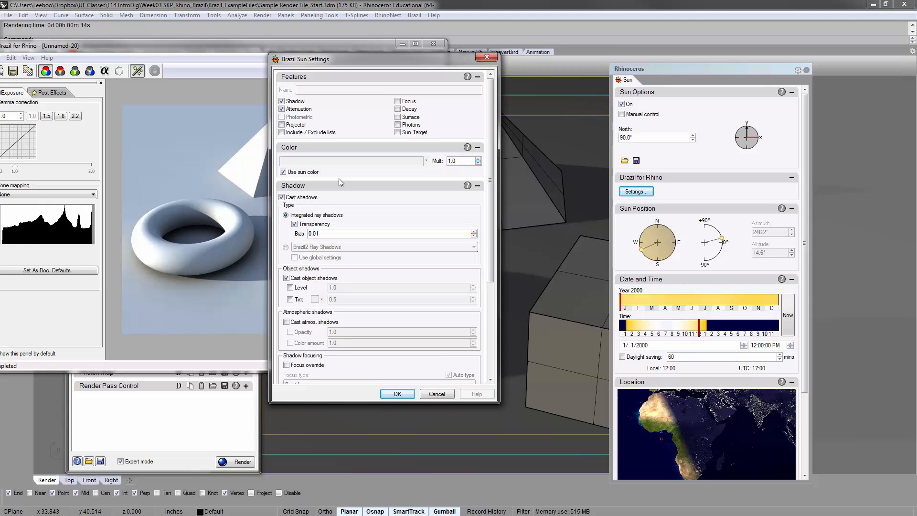
pyautogui.click(283, 172)
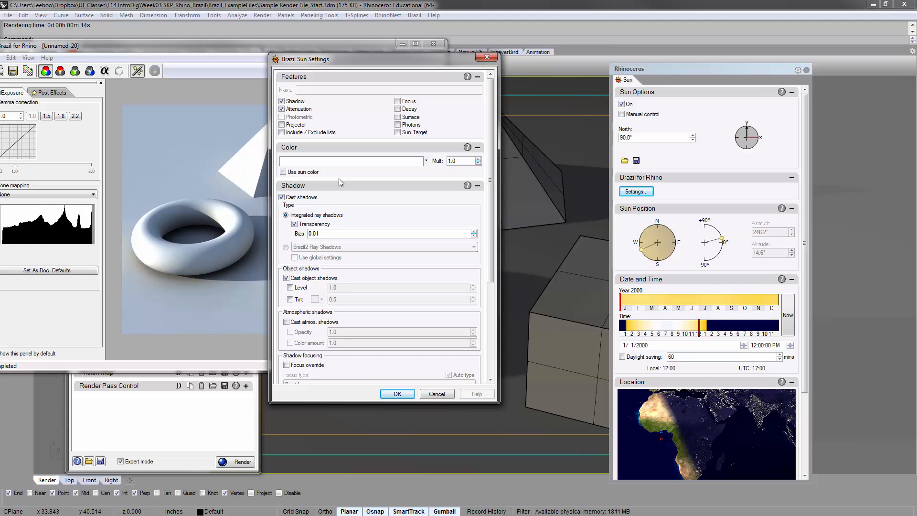
pyautogui.click(283, 172)
pyautogui.click(283, 172)
pyautogui.press('Return')
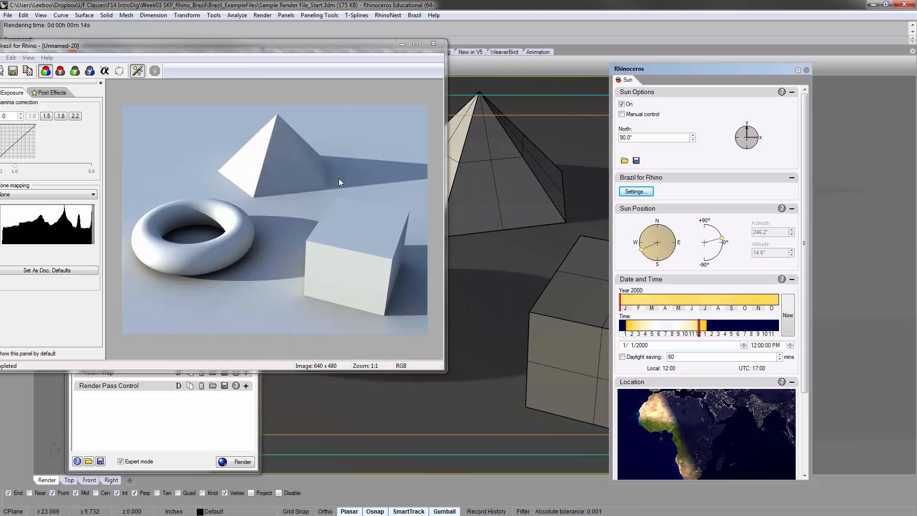
pyautogui.moveTo(249, 45)
pyautogui.mouseDown()
pyautogui.moveTo(402, 95)
pyautogui.moveTo(524, 78)
pyautogui.mouseUp()
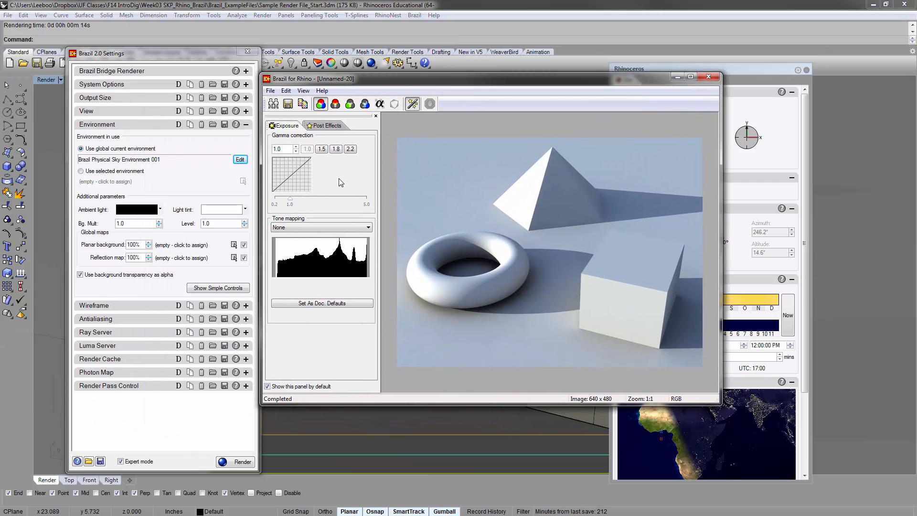
pyautogui.click(235, 462)
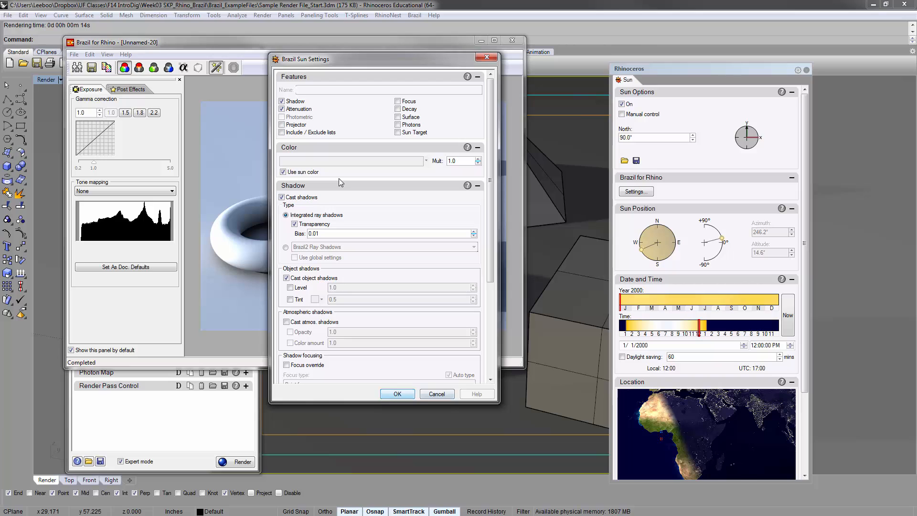
# Restore Use sun color in the Brazil sun settings and close the render window
pyautogui.press('Return')
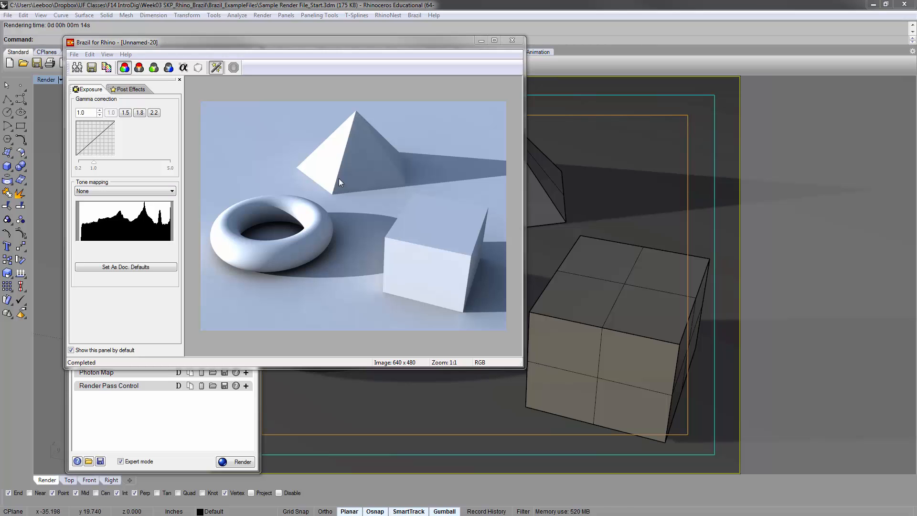
pyautogui.click(339, 178)
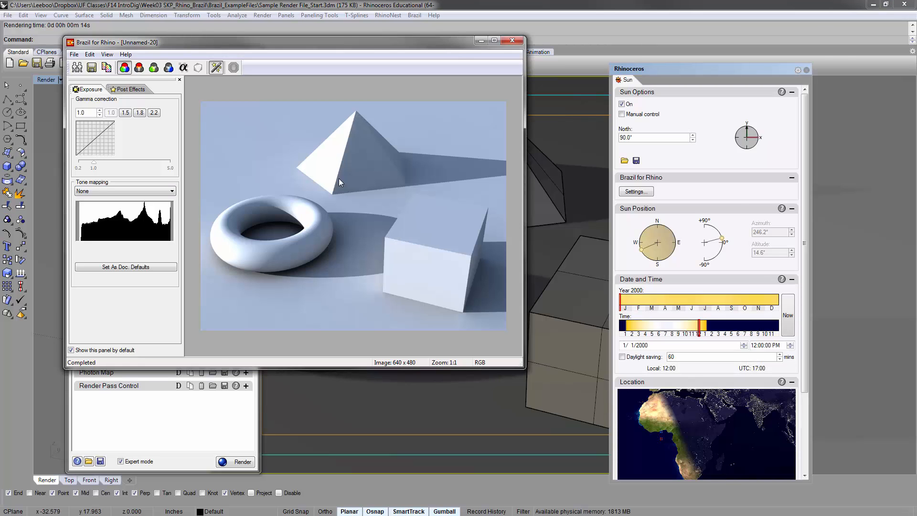
pyautogui.hotkey('alt', 'F4')
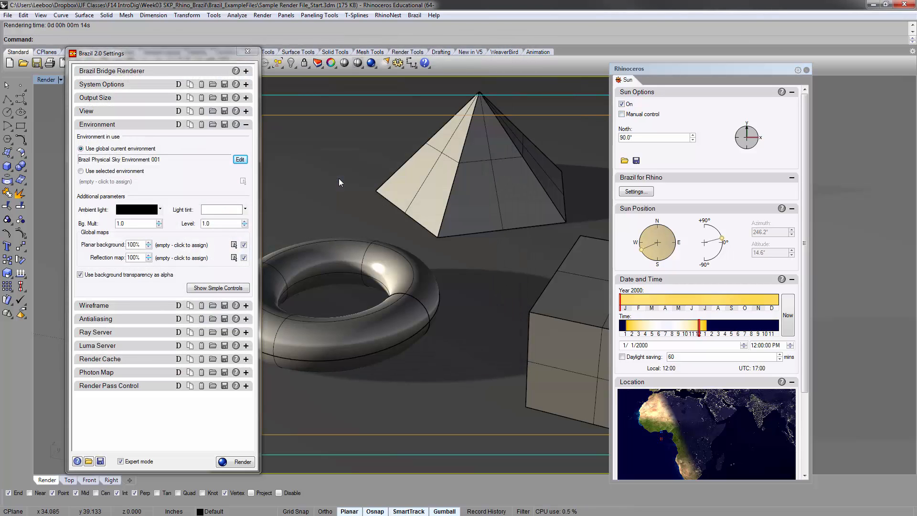
# Enable Manual control for the sun and move the Sun window aside to uncover more of the box
pyautogui.click(621, 115)
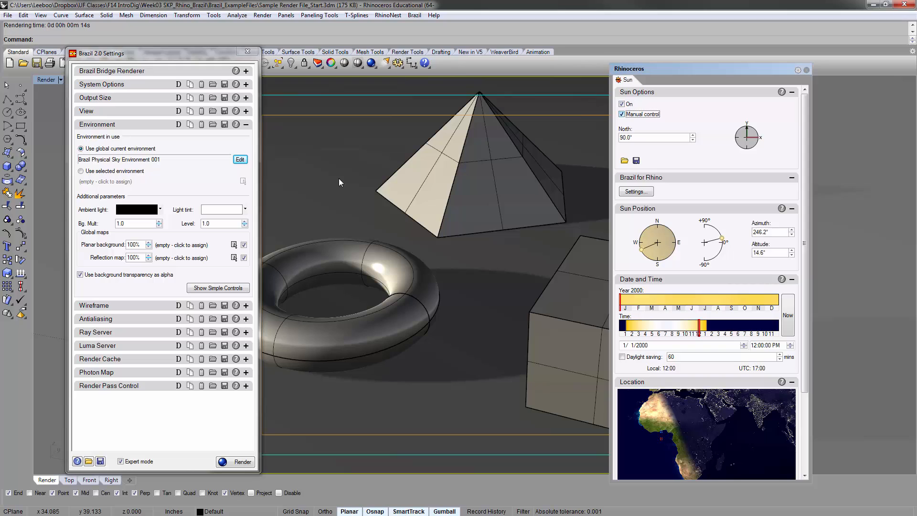
pyautogui.click(622, 114)
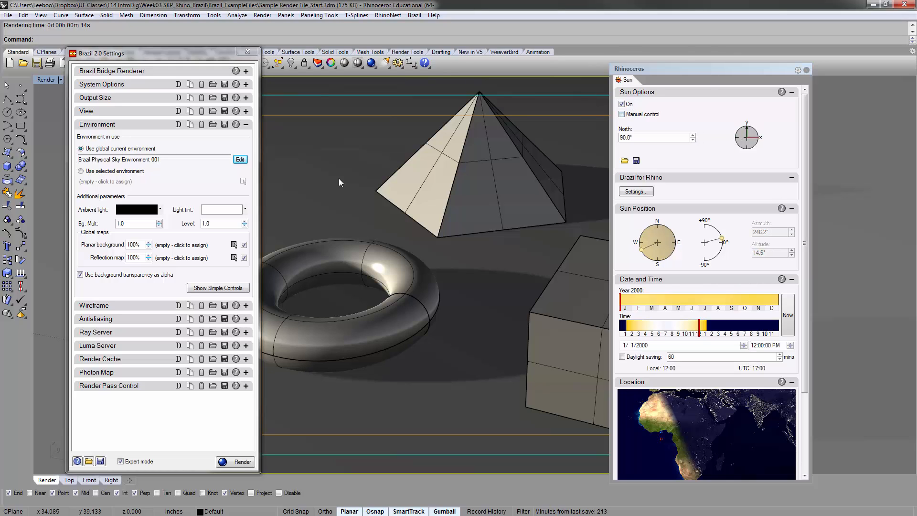
pyautogui.click(622, 114)
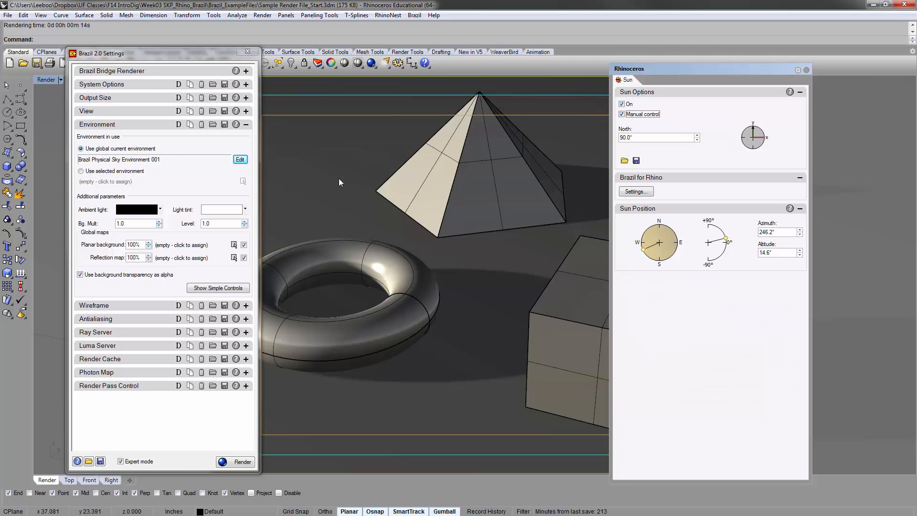
pyautogui.moveTo(692, 69); pyautogui.dragTo(762, 60)
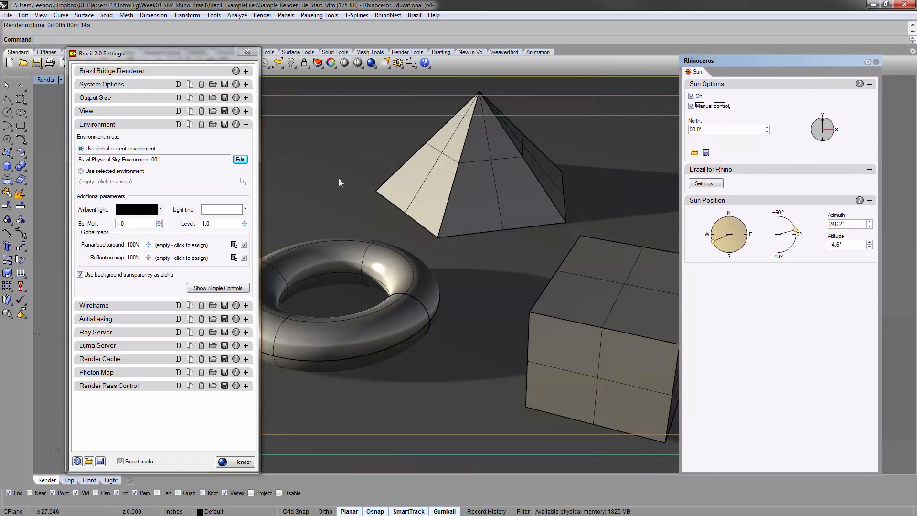
# Reposition the sun to an azimuth of about 127° and an altitude of about 33°
pyautogui.moveTo(713, 241)
pyautogui.mouseDown()
pyautogui.moveTo(728, 252)
pyautogui.moveTo(743, 245)
pyautogui.mouseUp()
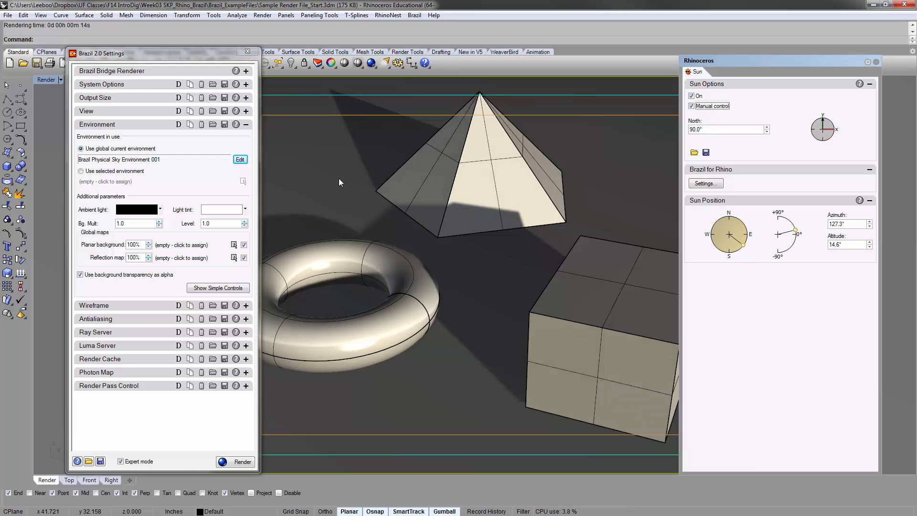
pyautogui.moveTo(796, 230); pyautogui.dragTo(793, 224)
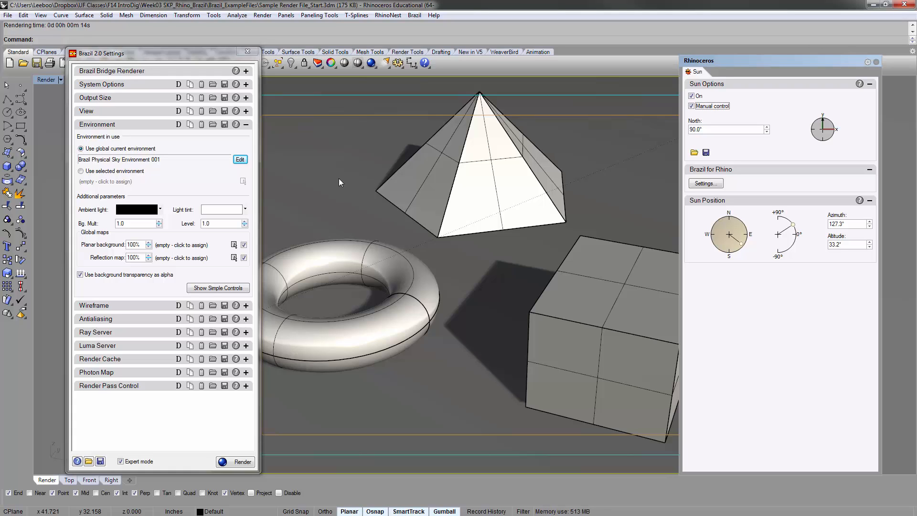
pyautogui.moveTo(741, 243); pyautogui.dragTo(742, 243)
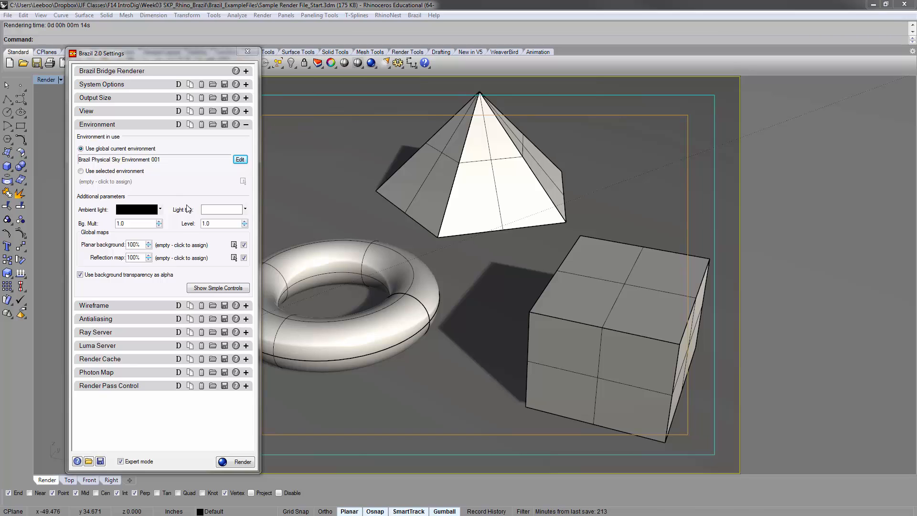
# Try Use selected environment, browse the available environments, and return to Use global current environment
pyautogui.click(118, 172)
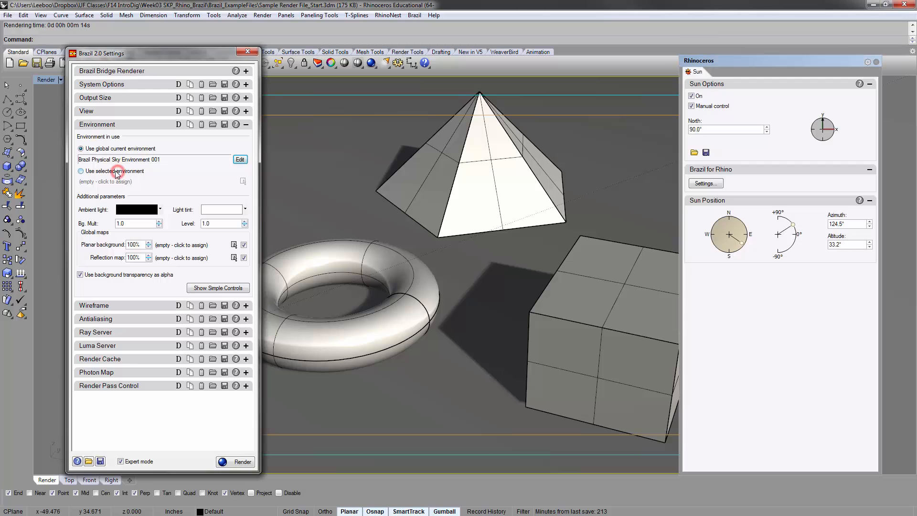
pyautogui.click(81, 171)
pyautogui.click(94, 182)
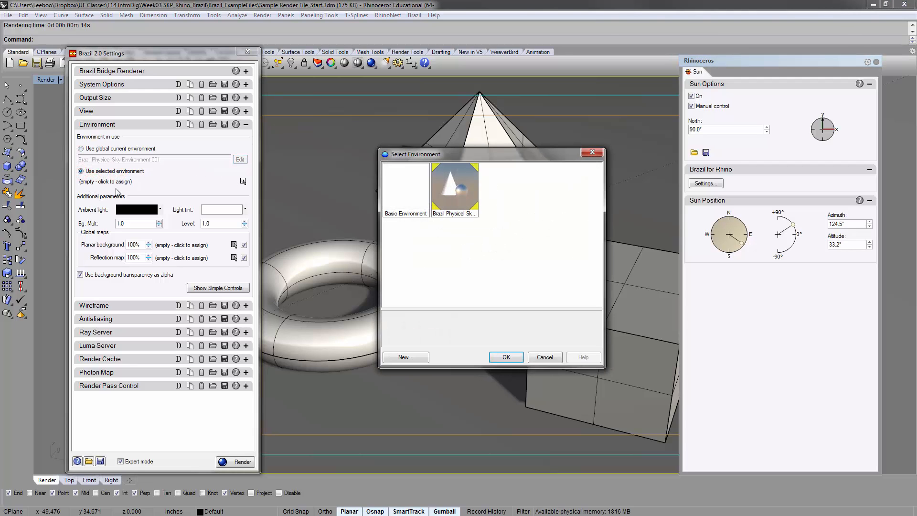
pyautogui.click(534, 356)
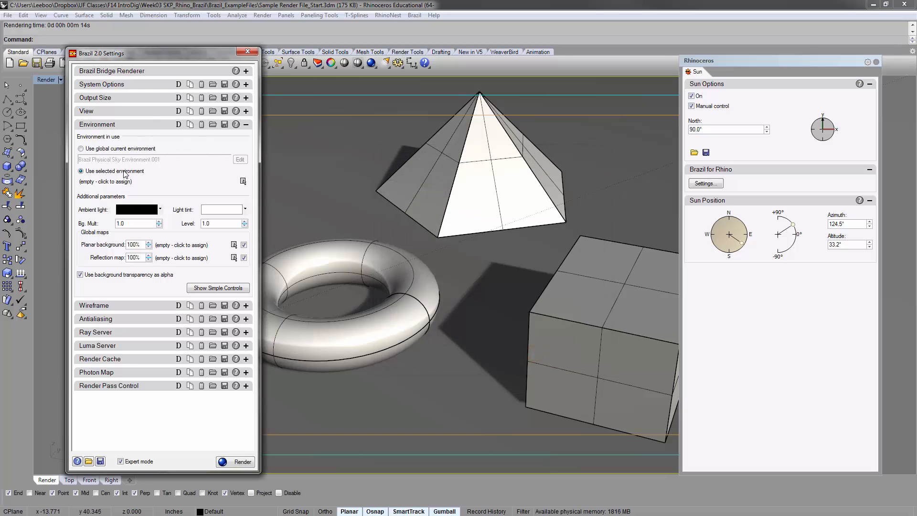
pyautogui.click(121, 184)
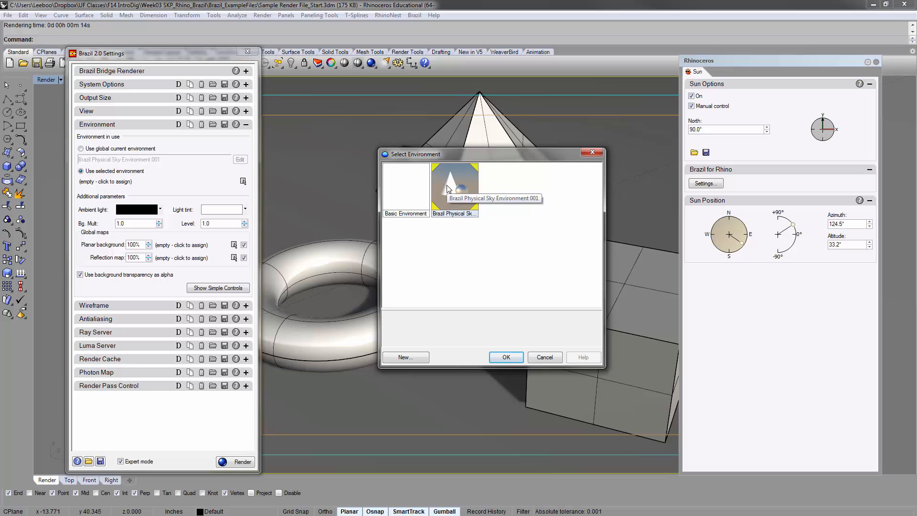
pyautogui.click(537, 357)
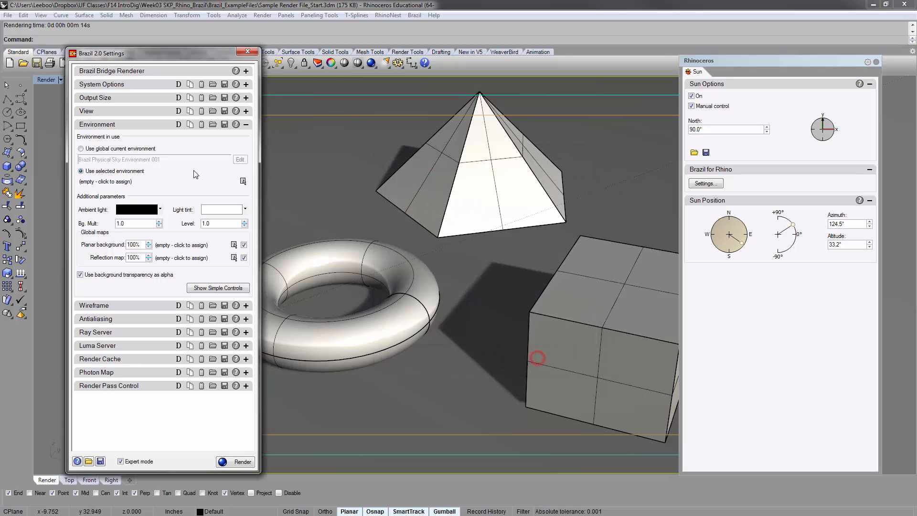
pyautogui.click(138, 148)
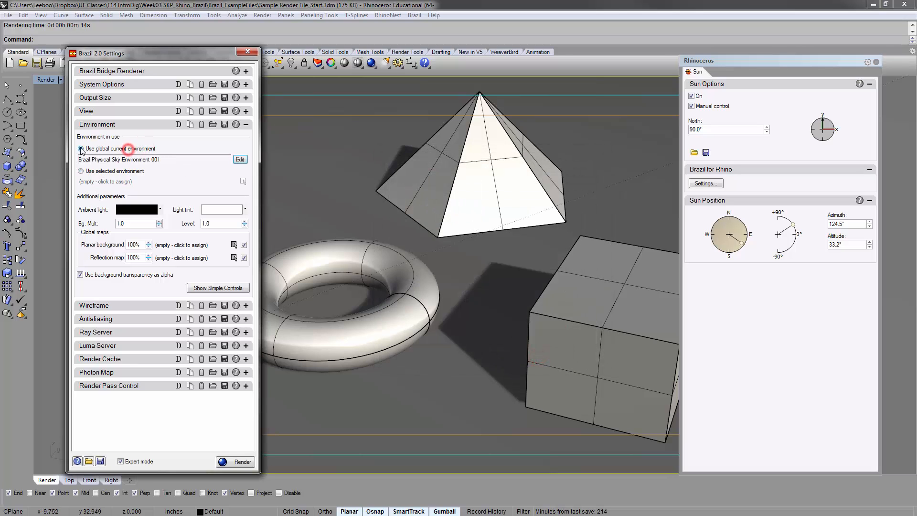
# Make Basic Environment the current global environment in place of the Brazil physical sky and render the scene
pyautogui.click(241, 159)
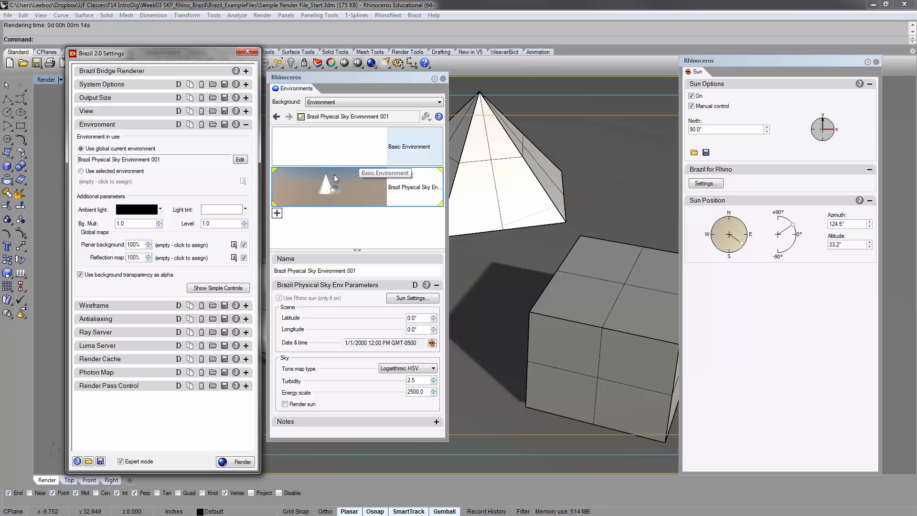
pyautogui.click(443, 78)
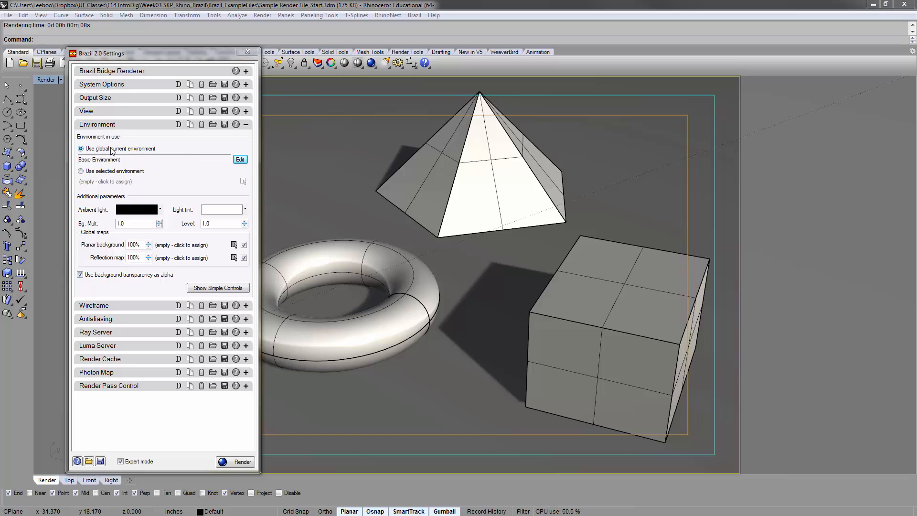
pyautogui.click(240, 160)
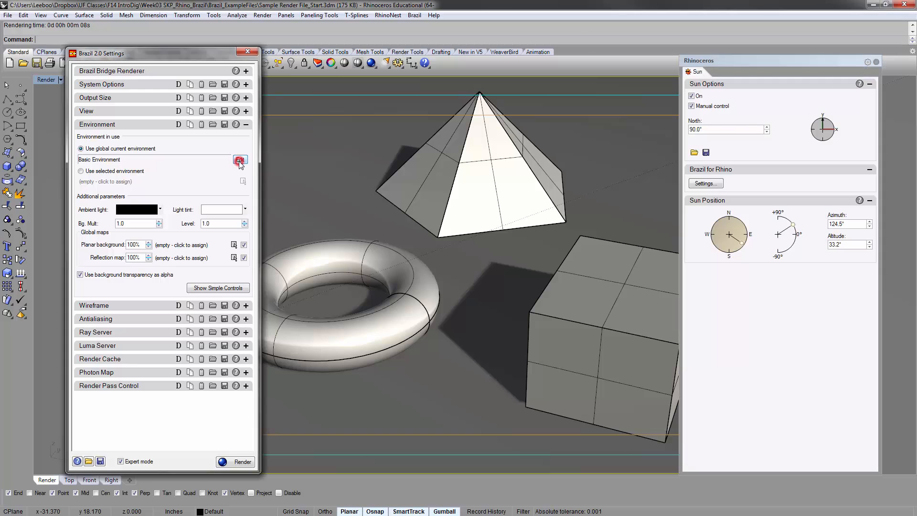
pyautogui.click(240, 160)
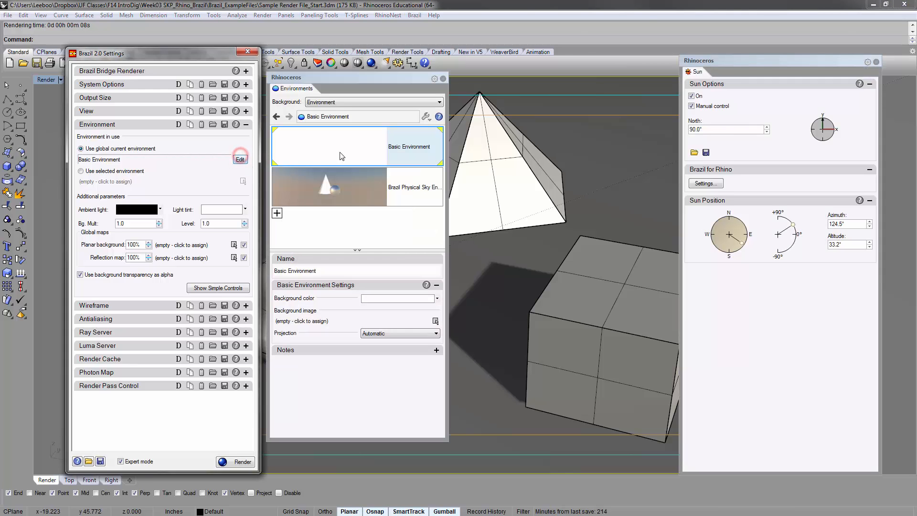
pyautogui.click(334, 176)
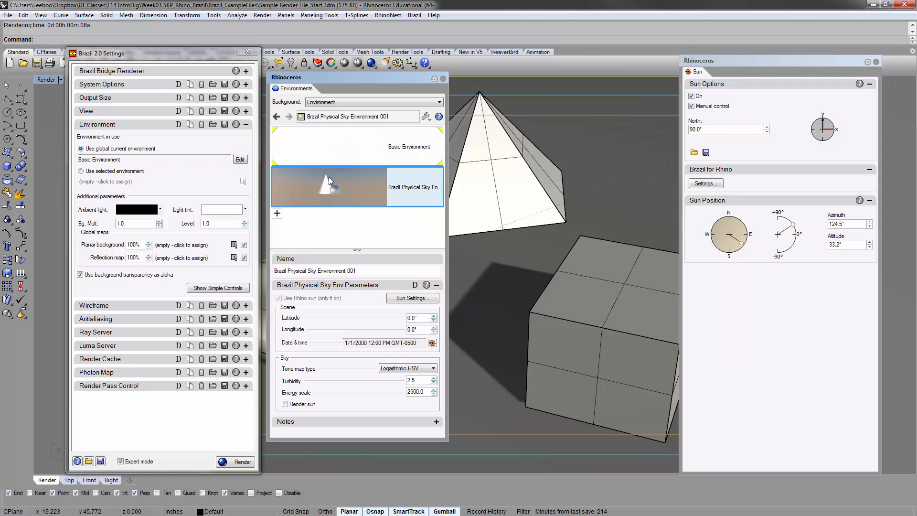
pyautogui.click(326, 145)
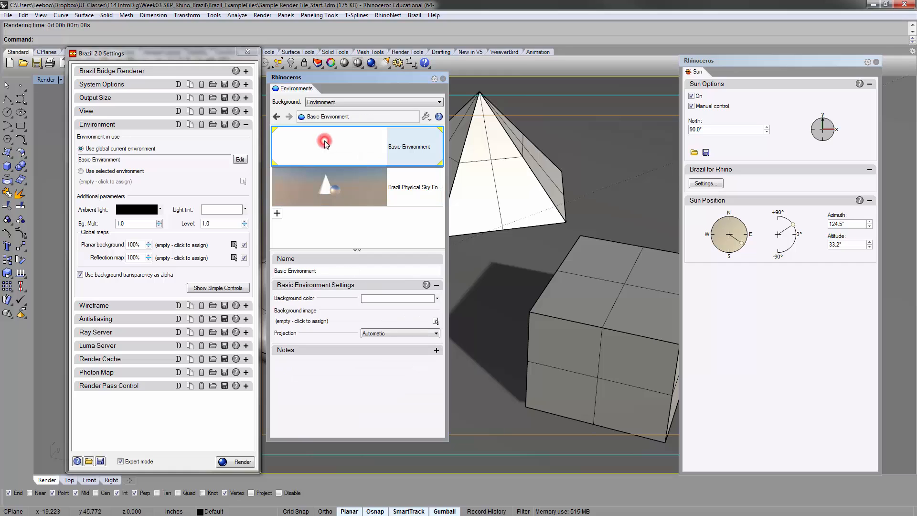
pyautogui.click(442, 79)
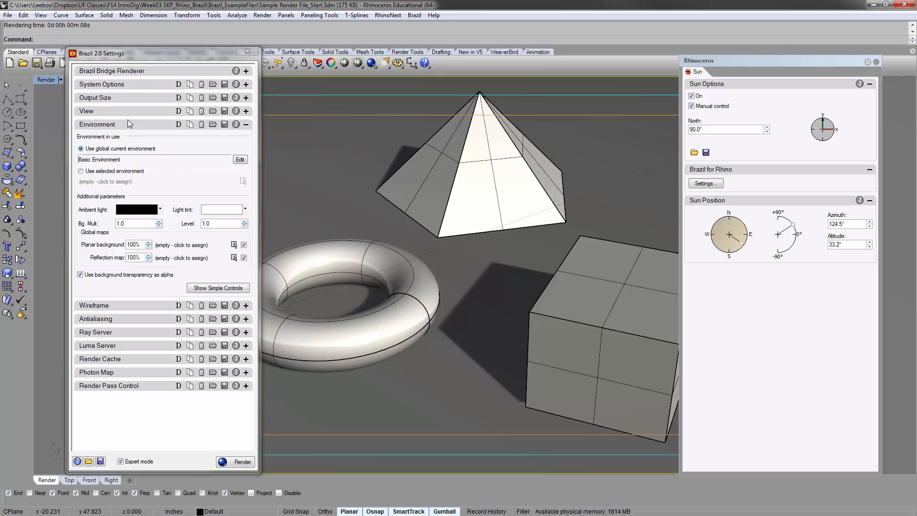
pyautogui.click(229, 462)
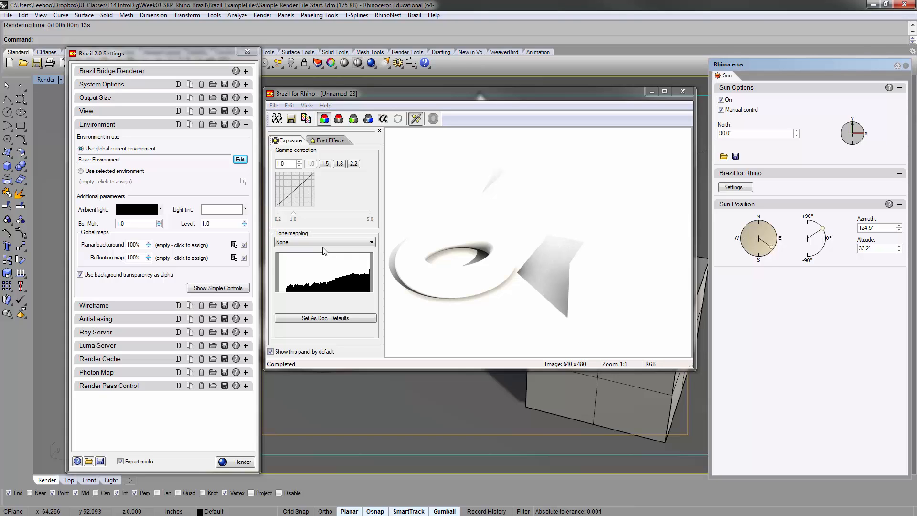
# Set the skylight multiplier to 0.5 in the Luma Server settings
pyautogui.click(246, 124)
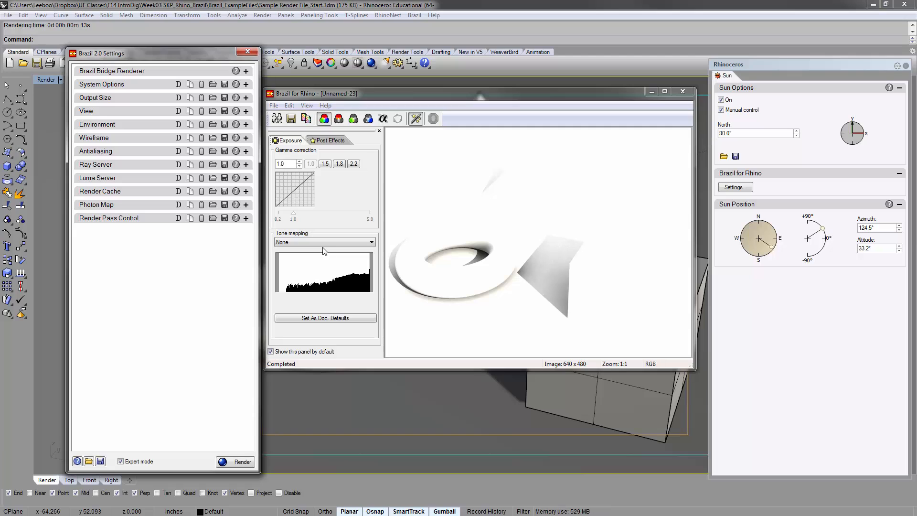
pyautogui.click(246, 177)
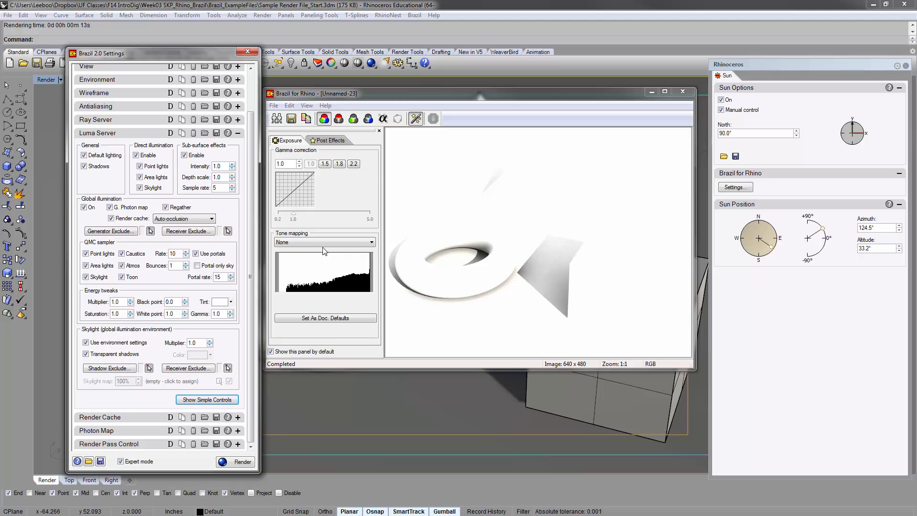
pyautogui.write('5')
# Set the sun's colour multiplier to 0.5 in the Brazil sun settings and render the scene
pyautogui.click(371, 62)
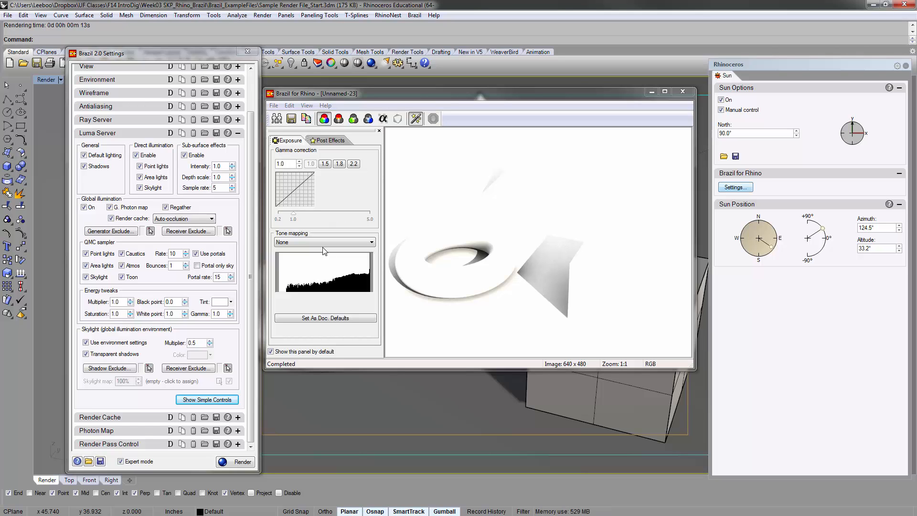
pyautogui.click(735, 187)
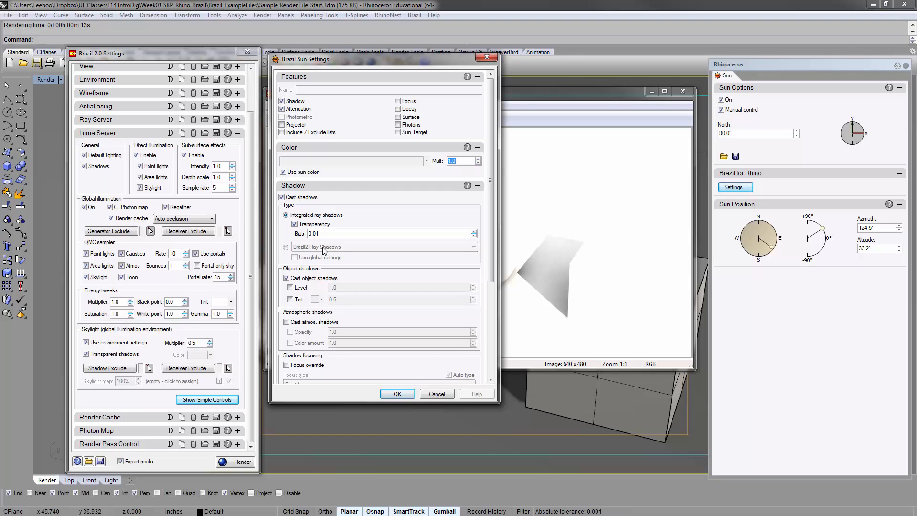
pyautogui.write('0.5')
pyautogui.press('Return')
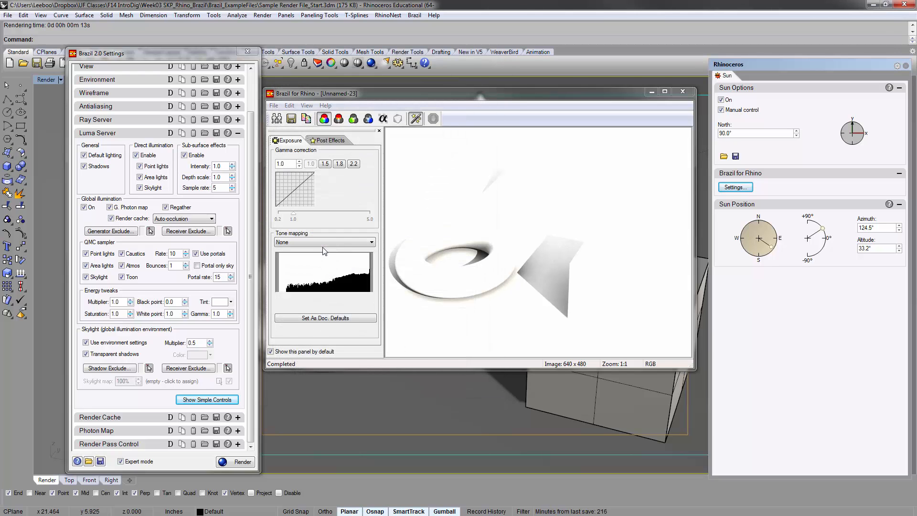
pyautogui.press('Return')
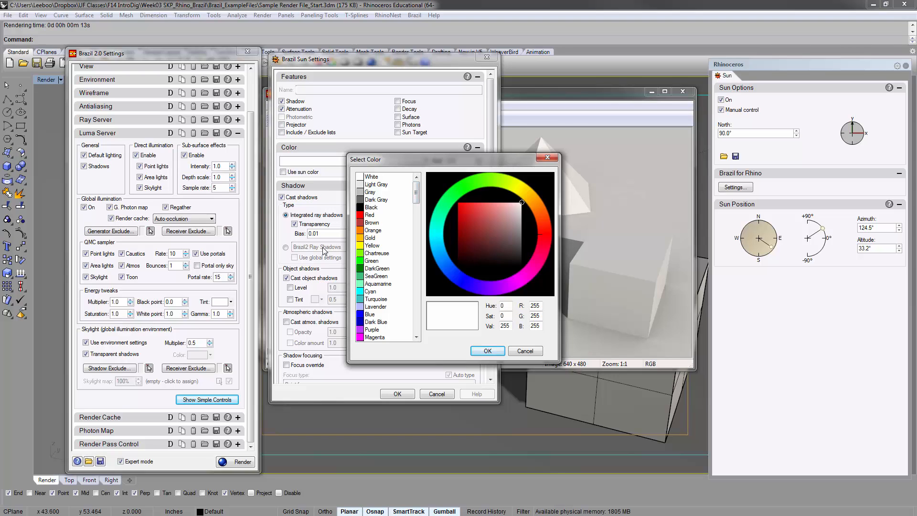
# Set the sun colour to Purple in the Brazil sun settings and render the scene
pyautogui.click(372, 330)
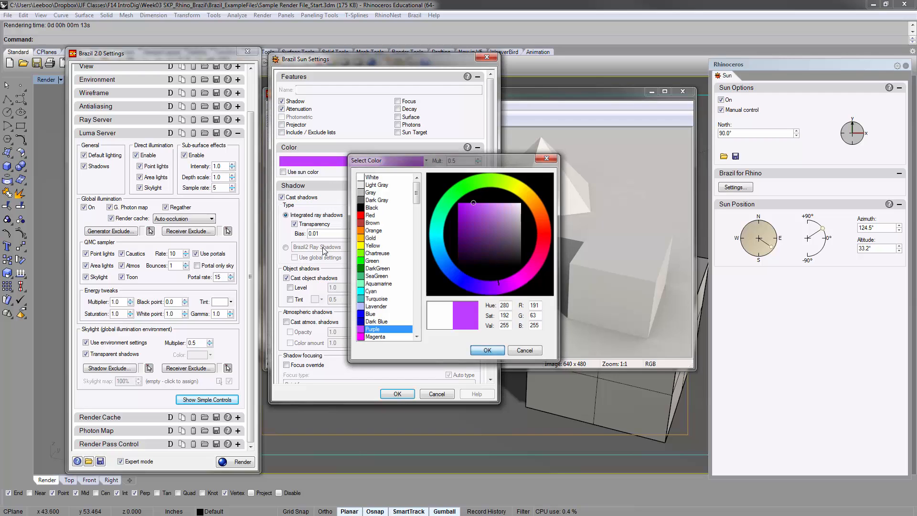
pyautogui.click(488, 351)
pyautogui.click(397, 394)
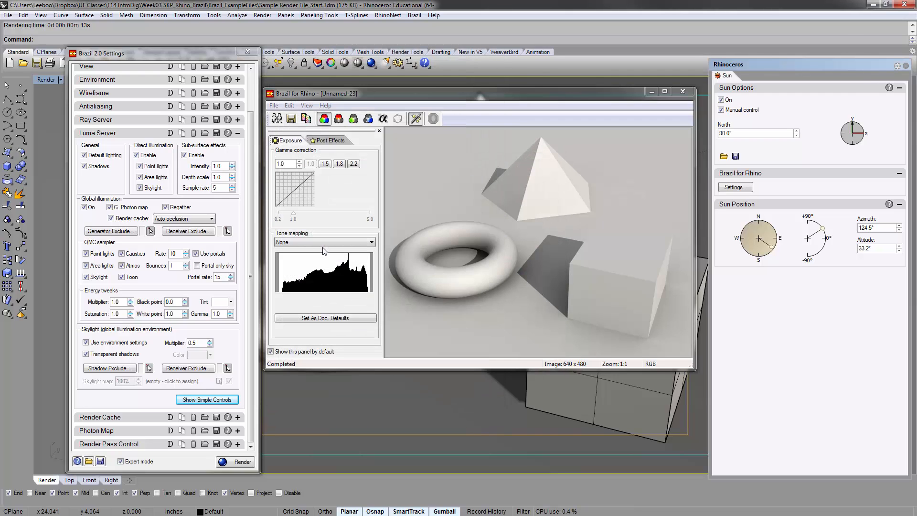
pyautogui.click(235, 461)
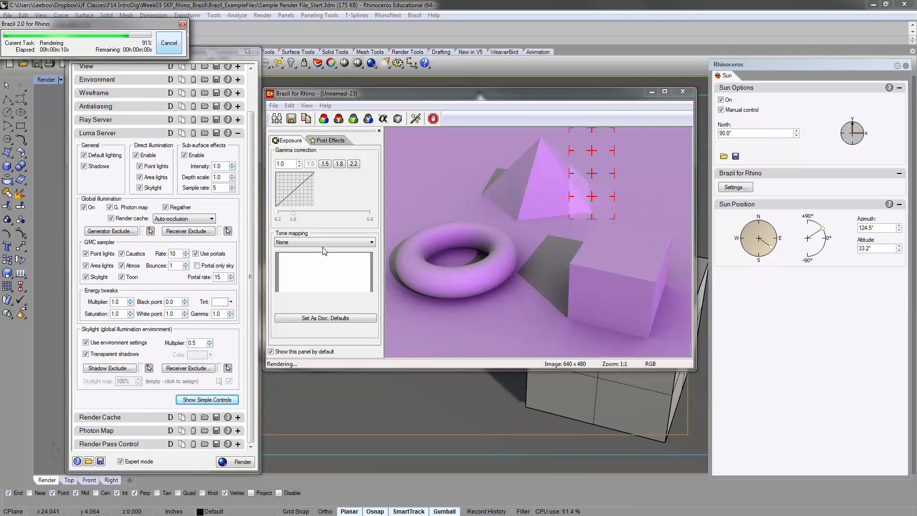
# Restore the sun colour to white in the Brazil sun settings
pyautogui.click(735, 188)
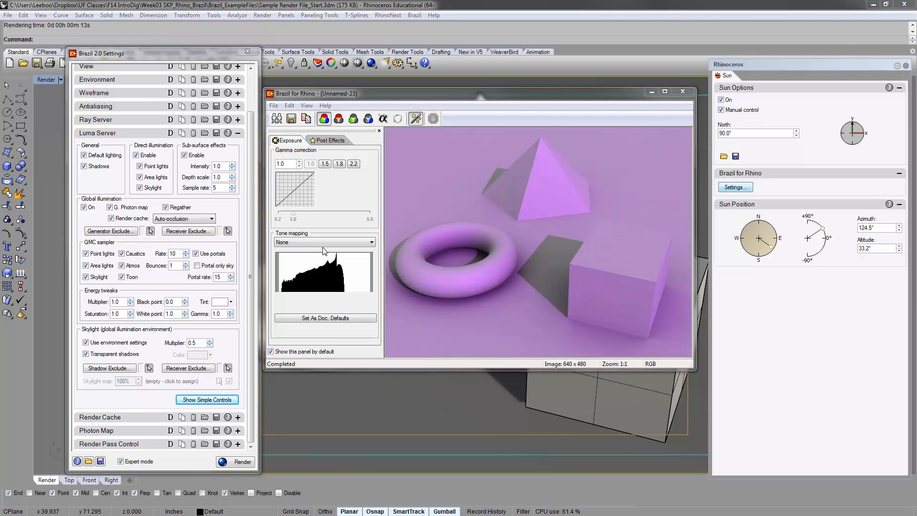
pyautogui.click(352, 162)
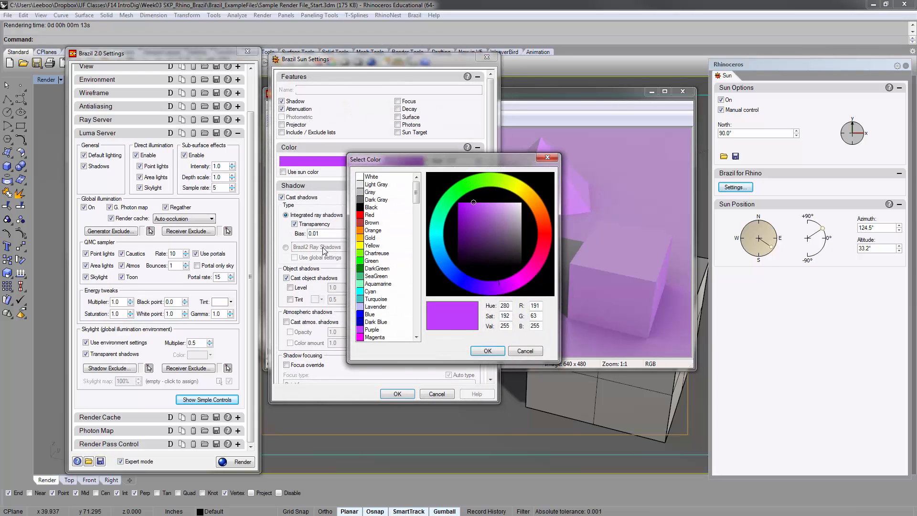
pyautogui.click(487, 351)
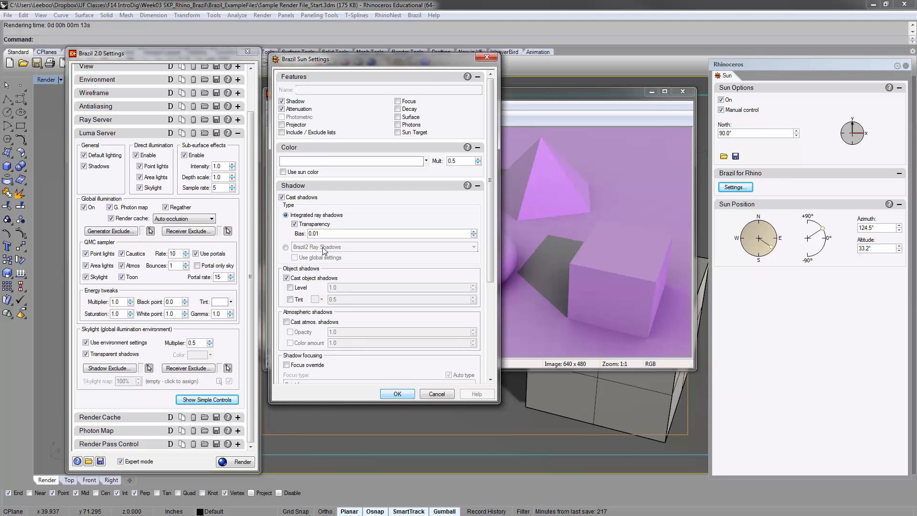
pyautogui.press('Return')
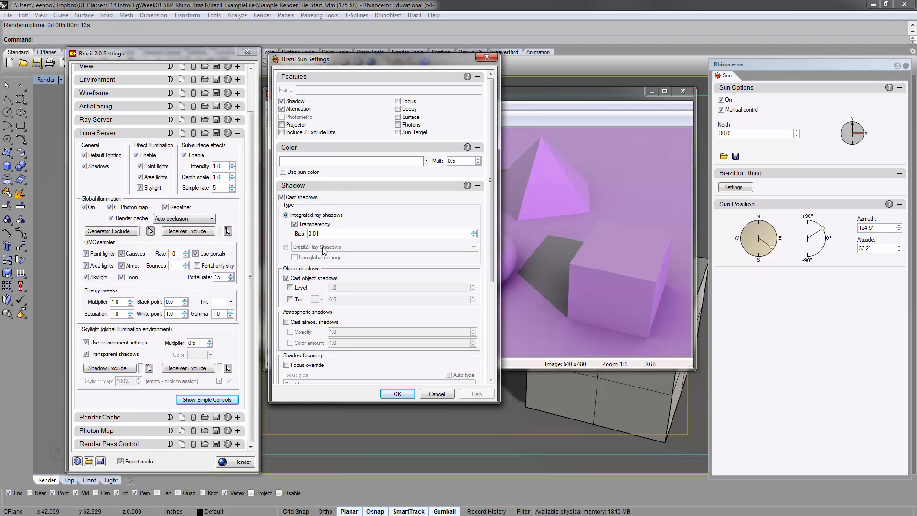
# Raise the sun's colour multiplier to 0.7 and render the scene
pyautogui.press('Tab')
pyautogui.write('0.7')
pyautogui.press('Return')
pyautogui.press('Return')
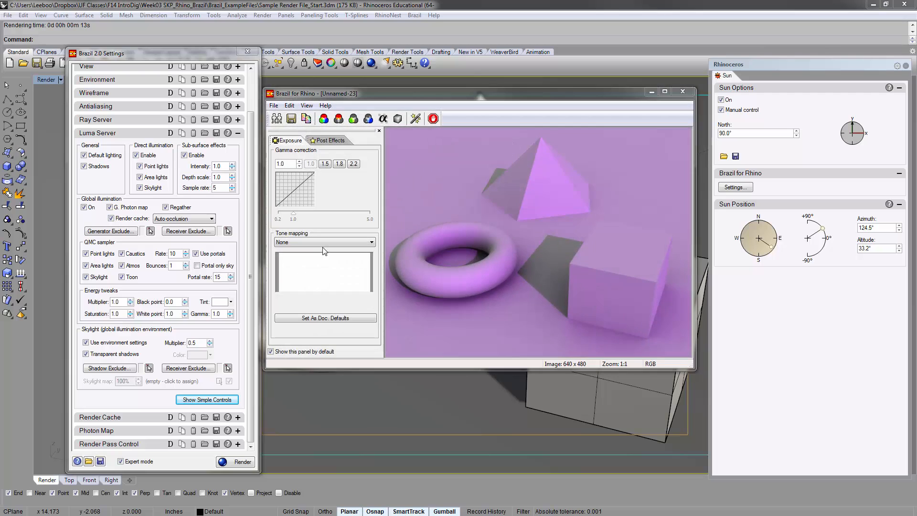
pyautogui.press('Return')
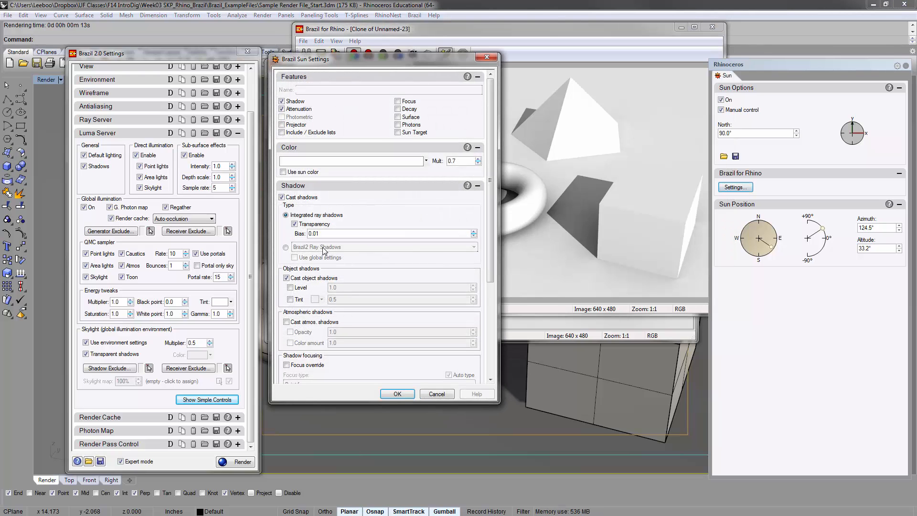
# Set the sun's colour multiplier back to 0.5 in the Brazil sun settings
pyautogui.press('Tab')
pyautogui.write('0.5')
pyautogui.press('Return')
pyautogui.press('Return')
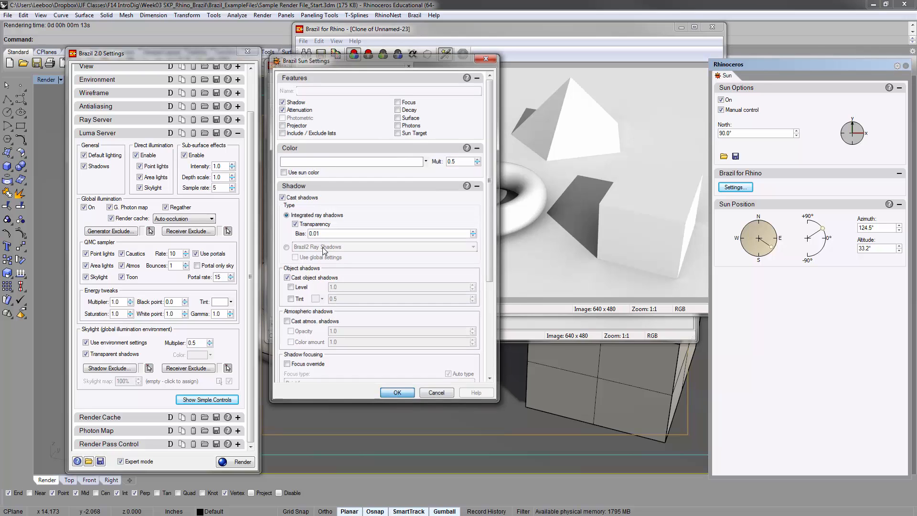
# Raise the Luma Server skylight multiplier to 0.7 and render the scene
pyautogui.press('Tab')
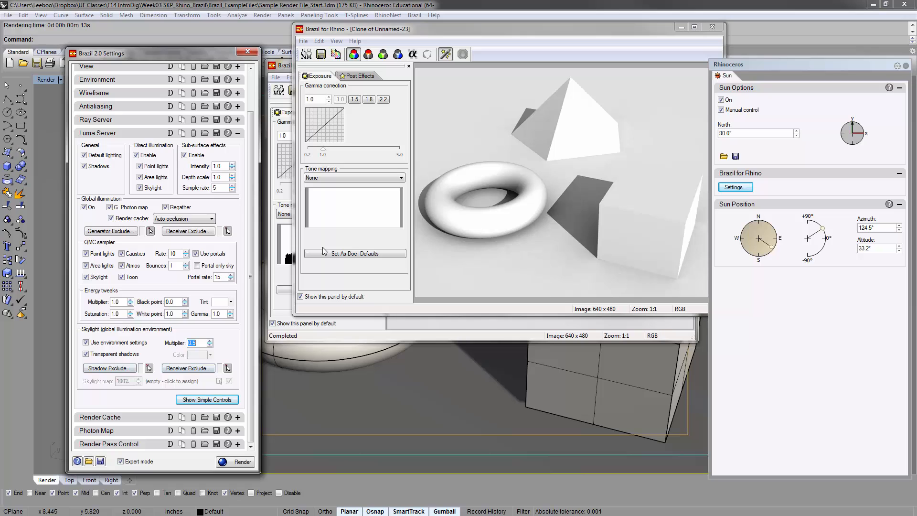
pyautogui.press('Up')
pyautogui.press('Up')
pyautogui.press('Return')
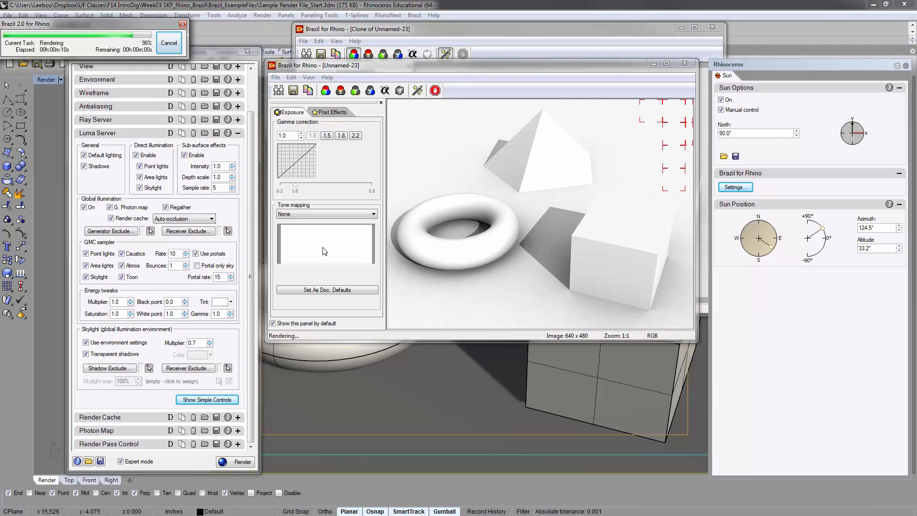
# Compare the cloned render with the new one by placing their windows side by side and overlapping them
pyautogui.moveTo(411, 65)
pyautogui.mouseDown()
pyautogui.moveTo(367, 222)
pyautogui.moveTo(470, 265)
pyautogui.moveTo(582, 88)
pyautogui.mouseUp()
pyautogui.moveTo(506, 29)
pyautogui.mouseDown()
pyautogui.moveTo(258, 60)
pyautogui.moveTo(209, 79)
pyautogui.mouseUp()
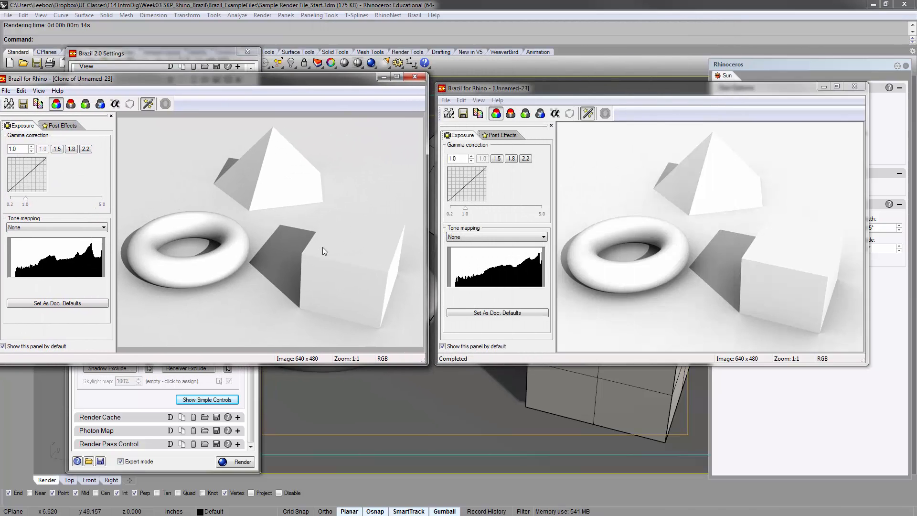
pyautogui.moveTo(582, 88)
pyautogui.mouseDown()
pyautogui.moveTo(596, 92)
pyautogui.moveTo(588, 80)
pyautogui.mouseUp()
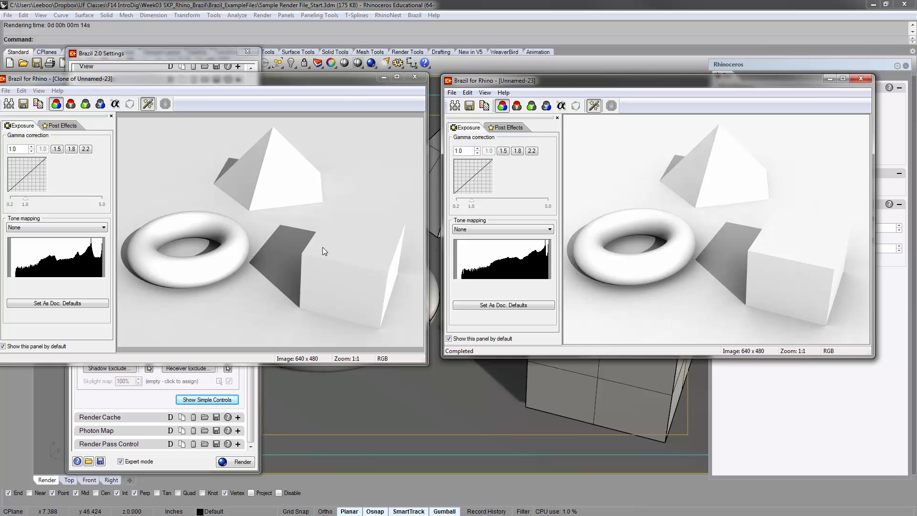
pyautogui.moveTo(621, 80)
pyautogui.mouseDown()
pyautogui.moveTo(437, 89)
pyautogui.moveTo(314, 80)
pyautogui.mouseUp()
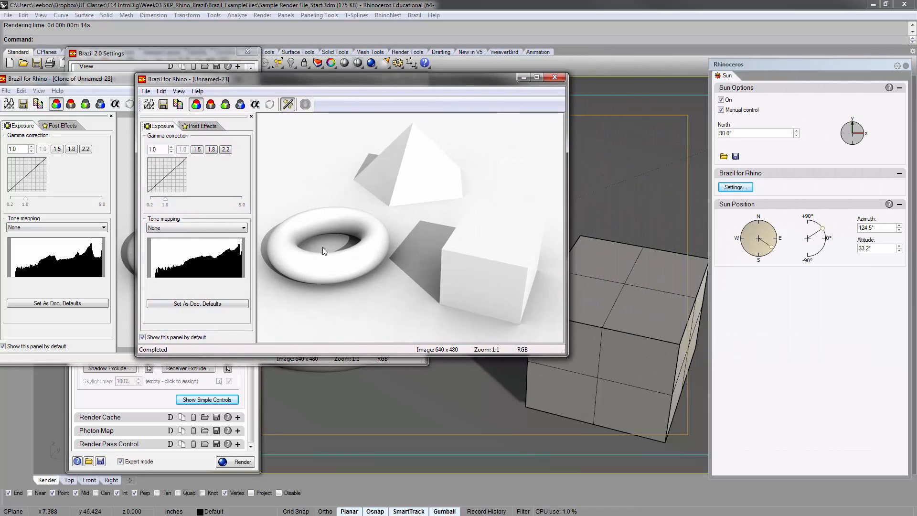
# Expand the Render Cache settings and bring the latest render back to the front for inspection
pyautogui.click(237, 417)
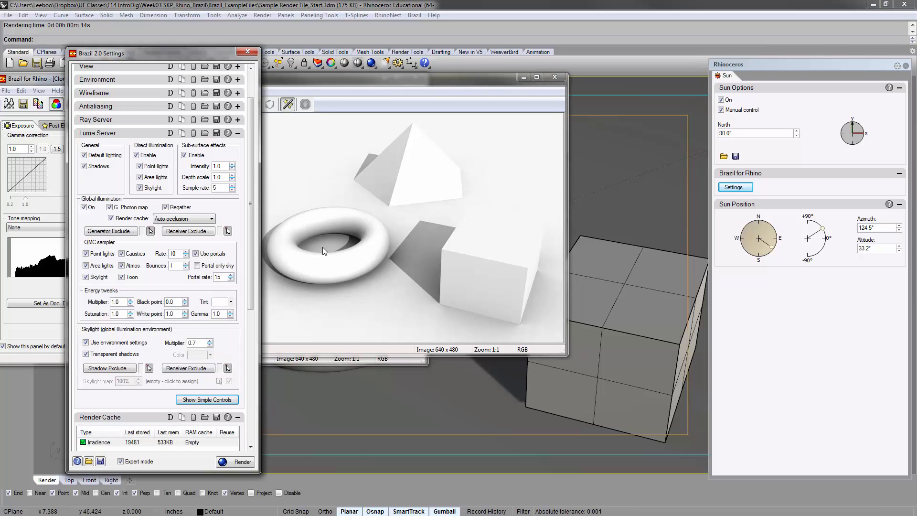
pyautogui.click(323, 247)
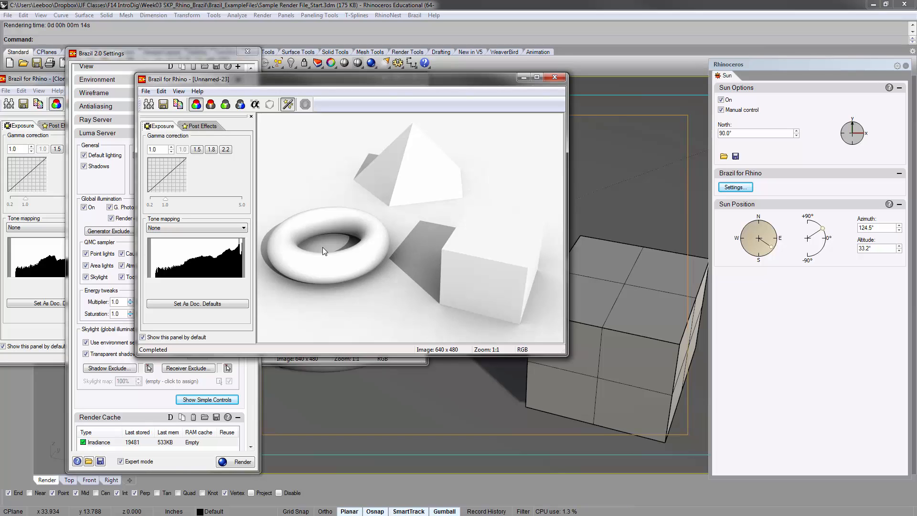
pyautogui.scroll(1, 323, 247)
pyautogui.scroll(-1, 323, 248)
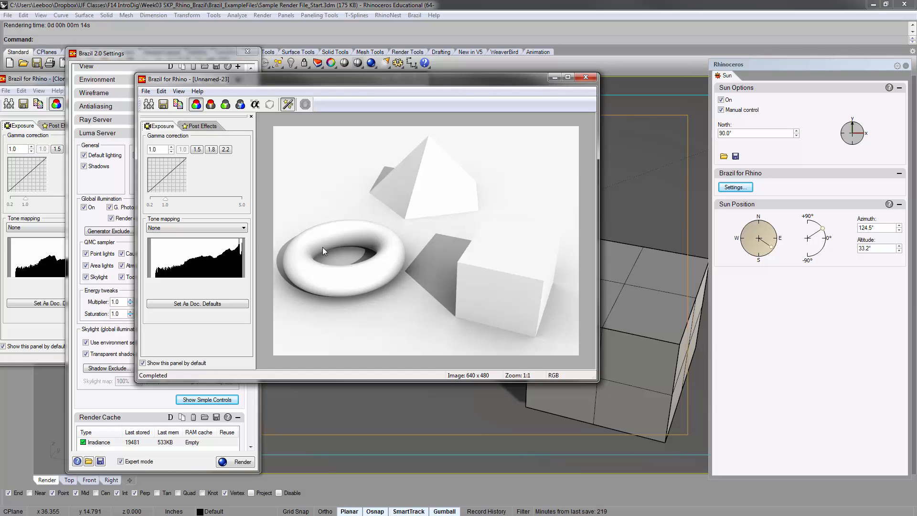
# Place the latest render beside its clone for comparison and close both render windows
pyautogui.moveTo(344, 79)
pyautogui.mouseDown()
pyautogui.moveTo(614, 114)
pyautogui.moveTo(634, 74)
pyautogui.mouseUp()
pyautogui.click(353, 79)
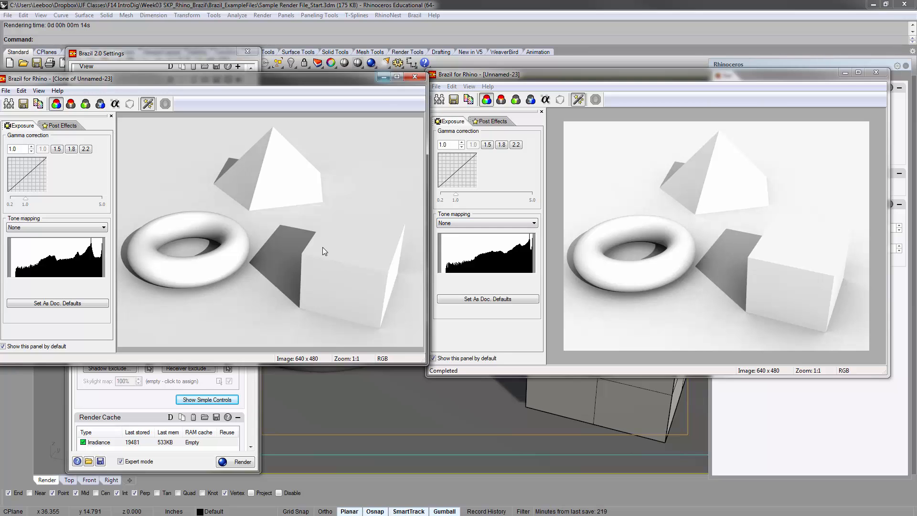
pyautogui.click(414, 77)
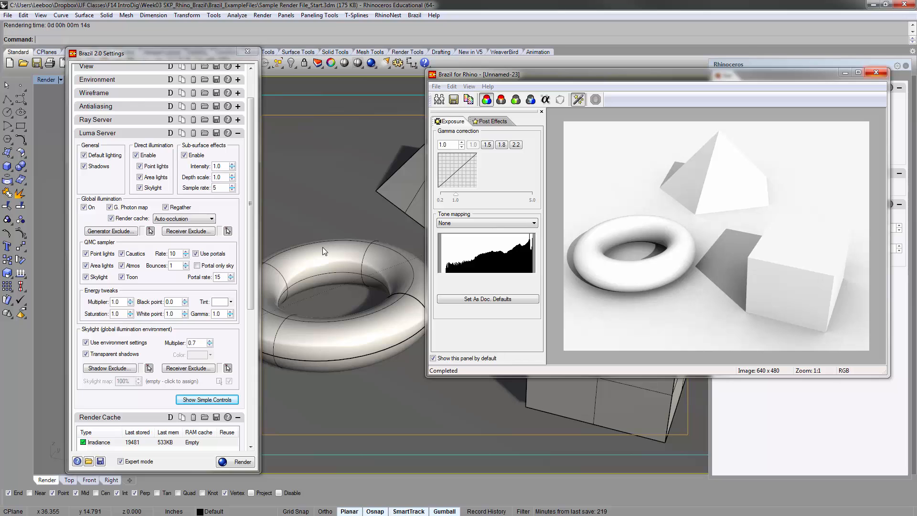
pyautogui.click(875, 73)
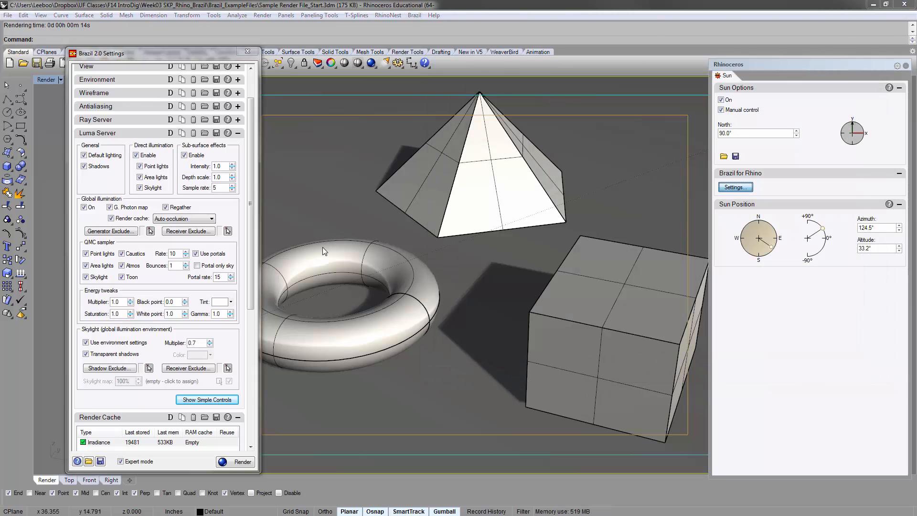
# Review the Brazil sun settings and close them without making changes
pyautogui.click(735, 186)
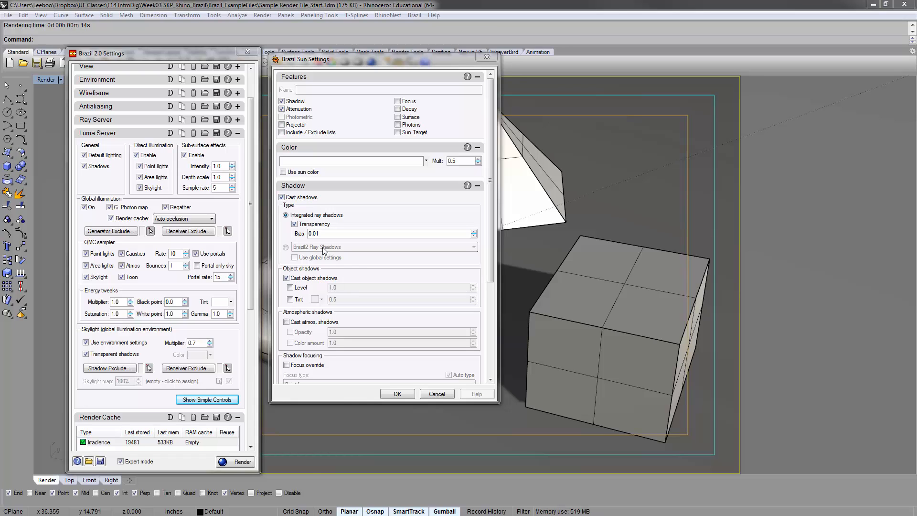
pyautogui.click(487, 57)
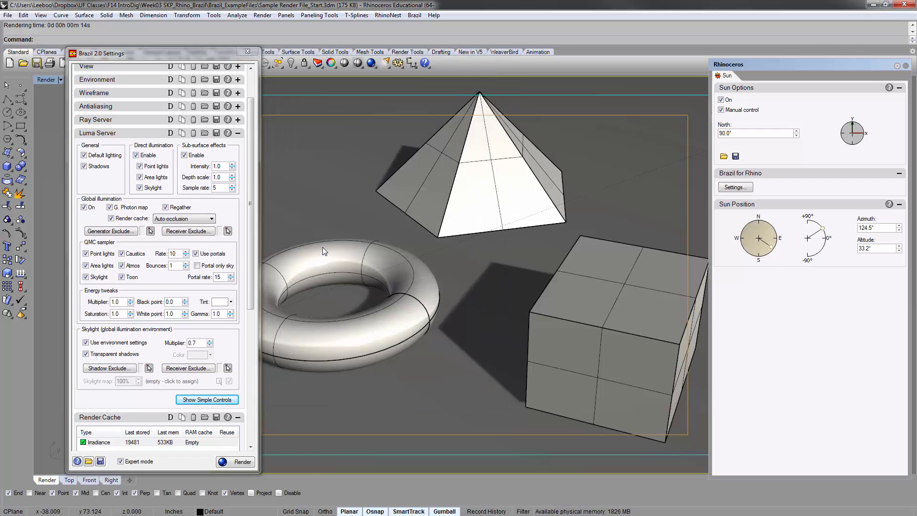
# Turn off the render cache and global photon map in the Luma Server settings and render the scene
pyautogui.moveTo(250, 203); pyautogui.dragTo(250, 178)
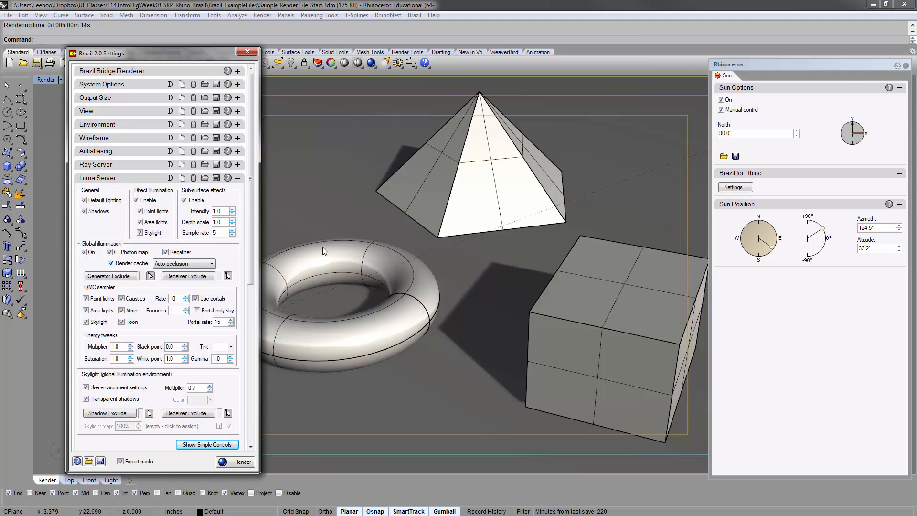
pyautogui.click(111, 263)
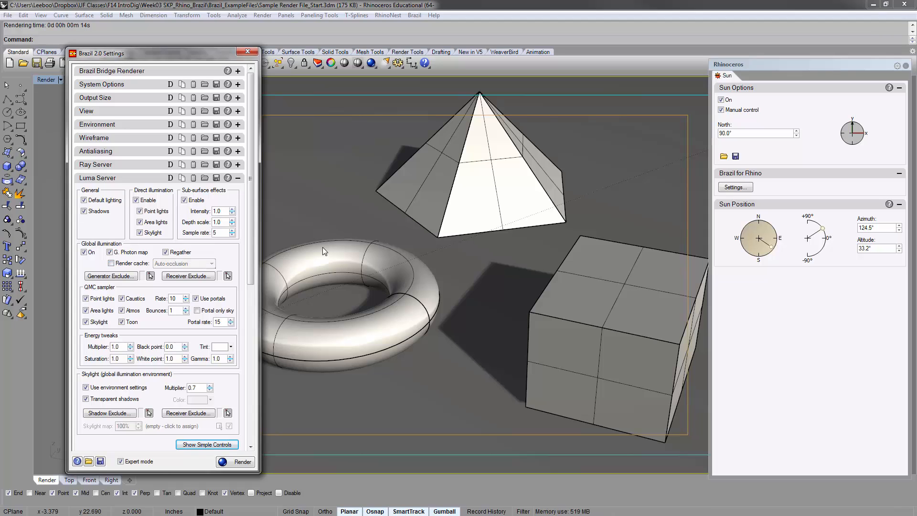
pyautogui.click(110, 252)
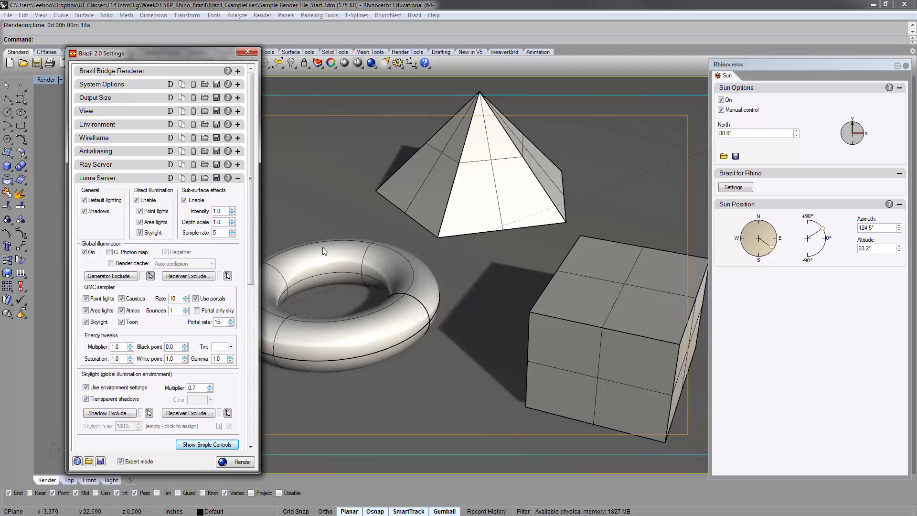
pyautogui.click(235, 461)
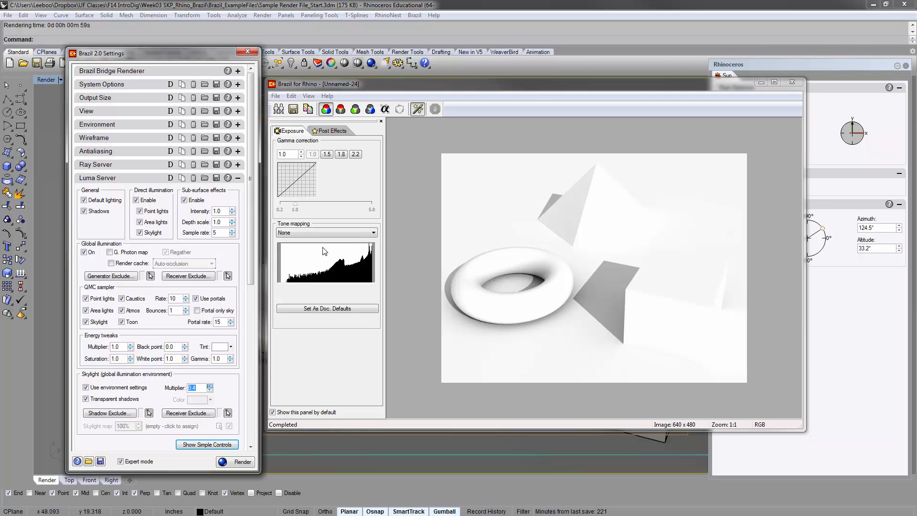
# Set the Luma Server skylight multiplier to 0.6 and the sun's colour multiplier to 0.55, and render the scene again
pyautogui.write('0.65')
pyautogui.press('Return')
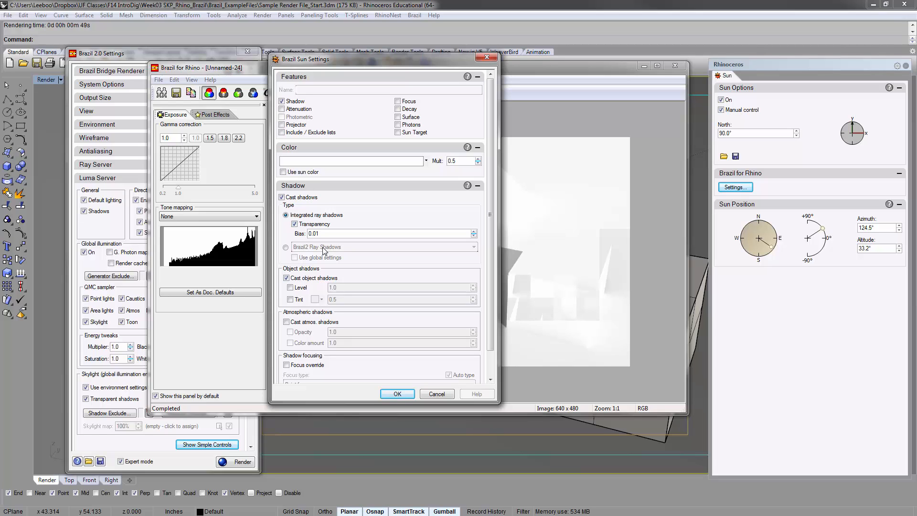
pyautogui.scroll(-2, 324, 252)
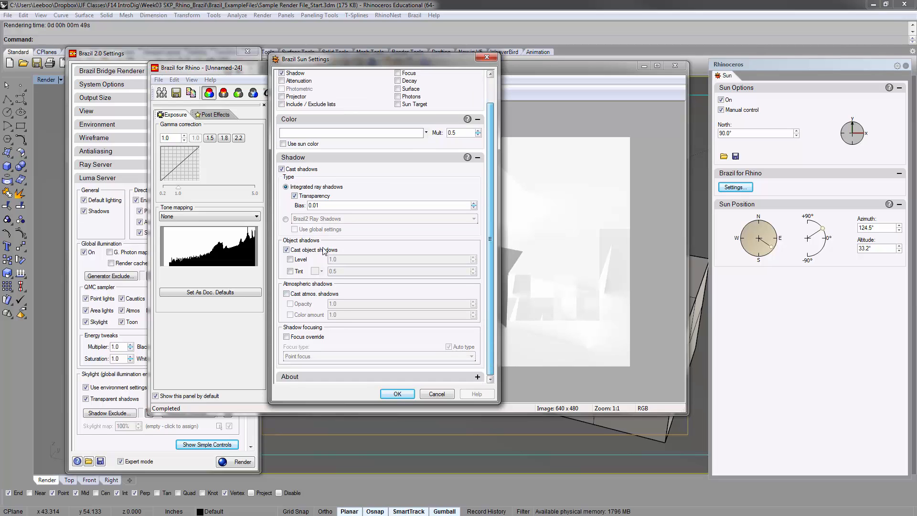
pyautogui.scroll(2, 323, 252)
pyautogui.click(478, 159)
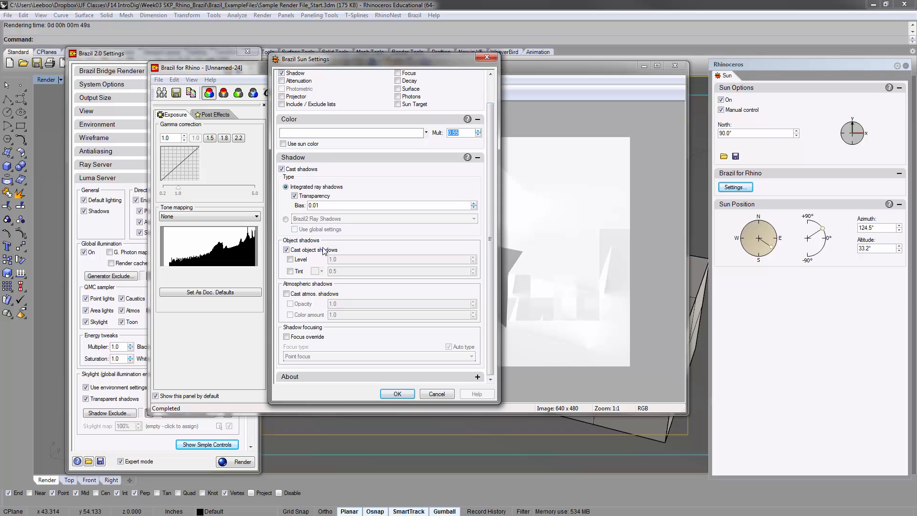
pyautogui.press('Return')
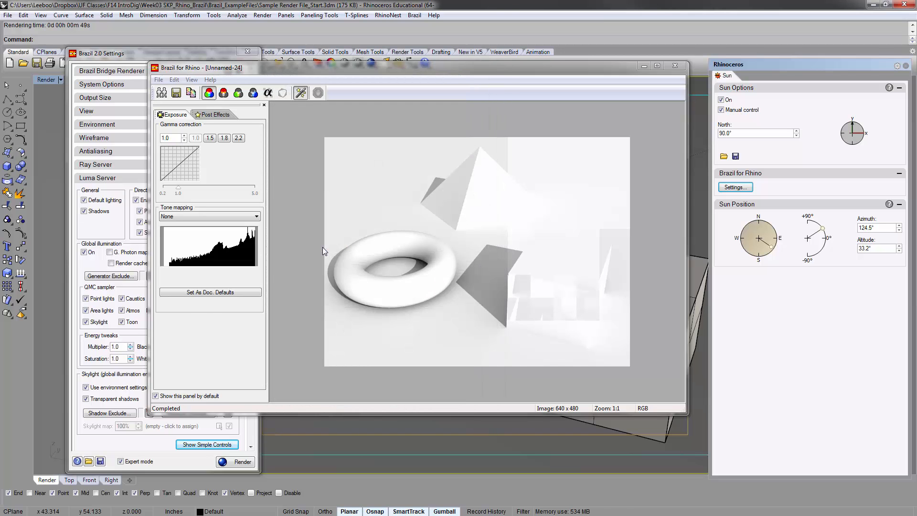
pyautogui.press('Return')
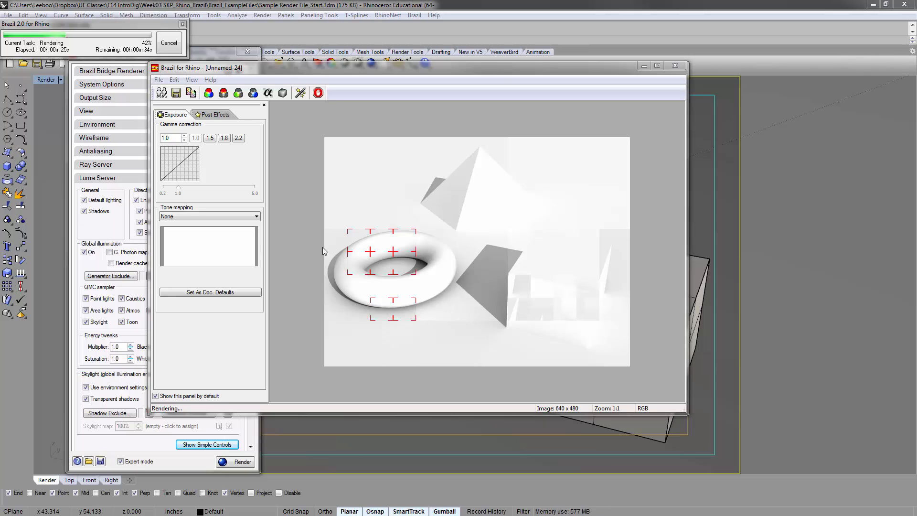
# Open BrazilRender_Sequences.pdf from the Progressive_Renders folder in Acrobat and review the settings listed for each render stage
pyautogui.hotkey('alt', 'Tab')
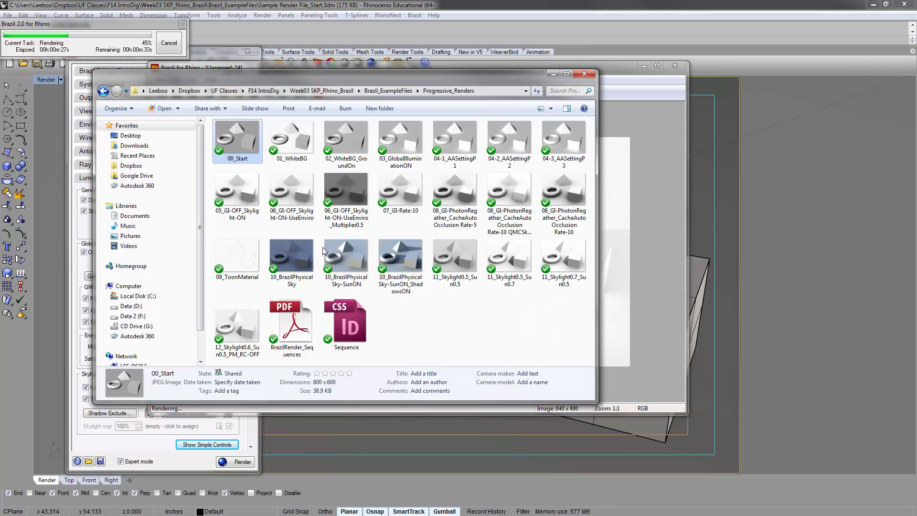
pyautogui.click(292, 328)
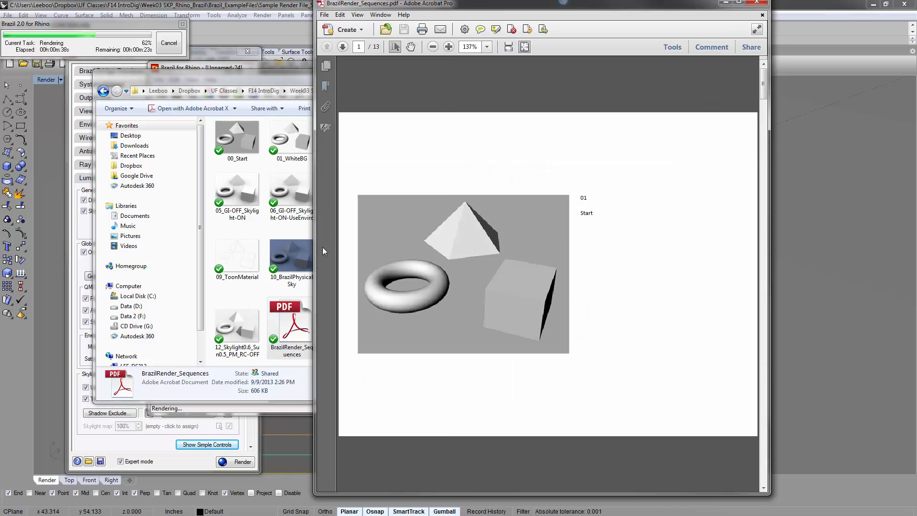
pyautogui.scroll(-2, 322, 248)
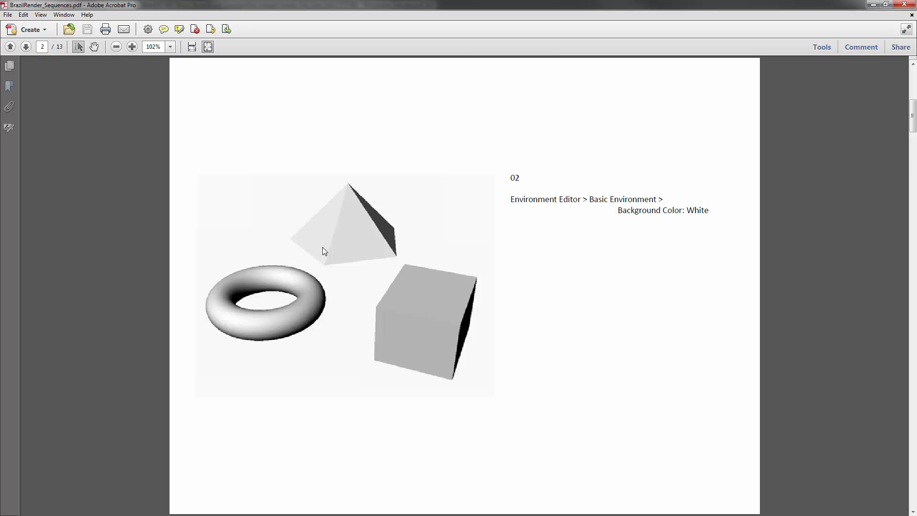
pyautogui.scroll(-1, 324, 251)
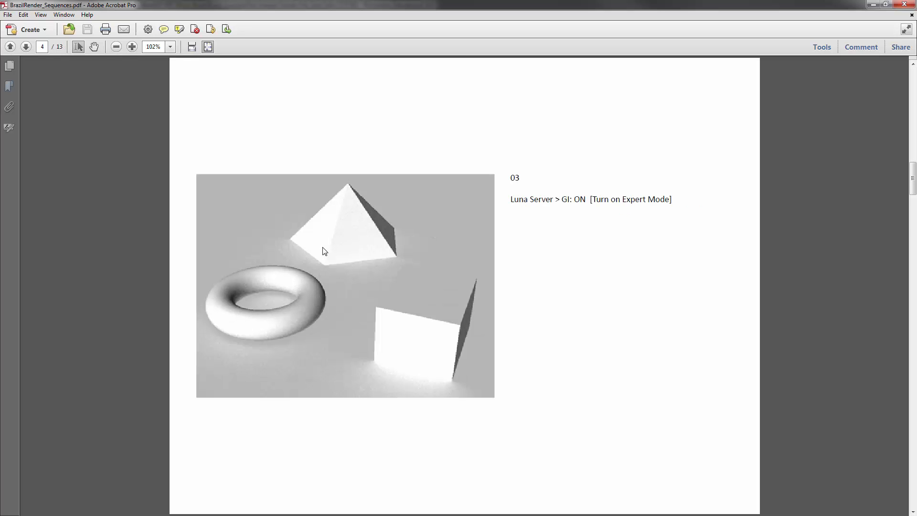
pyautogui.scroll(-1, 324, 251)
pyautogui.scroll(-1, 324, 250)
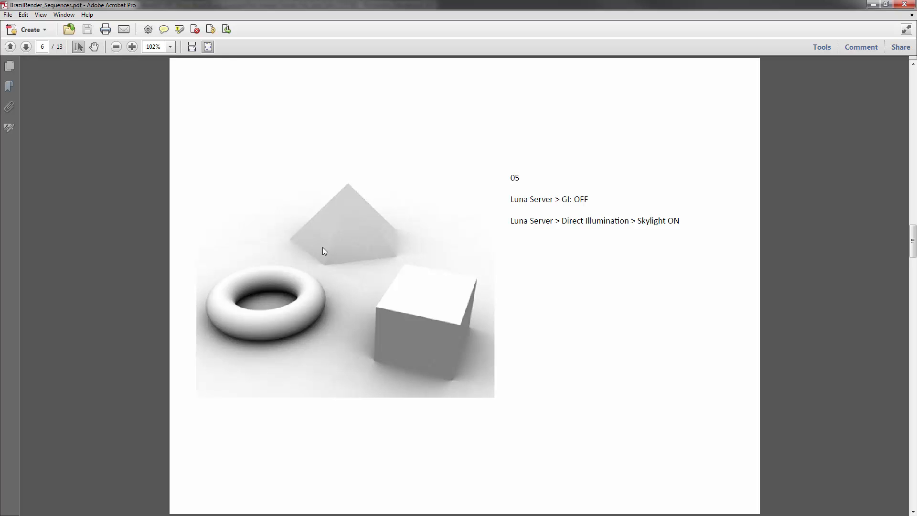
pyautogui.scroll(-4, 324, 251)
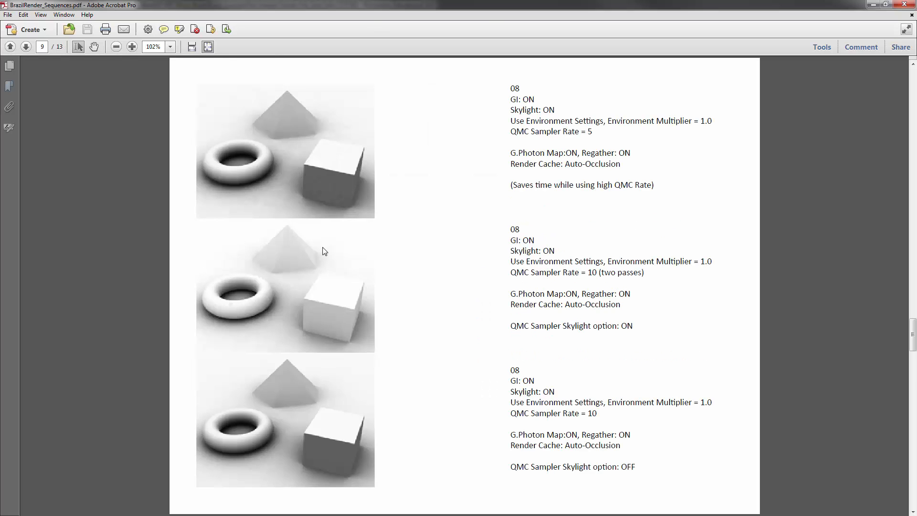
pyautogui.scroll(-3, 323, 251)
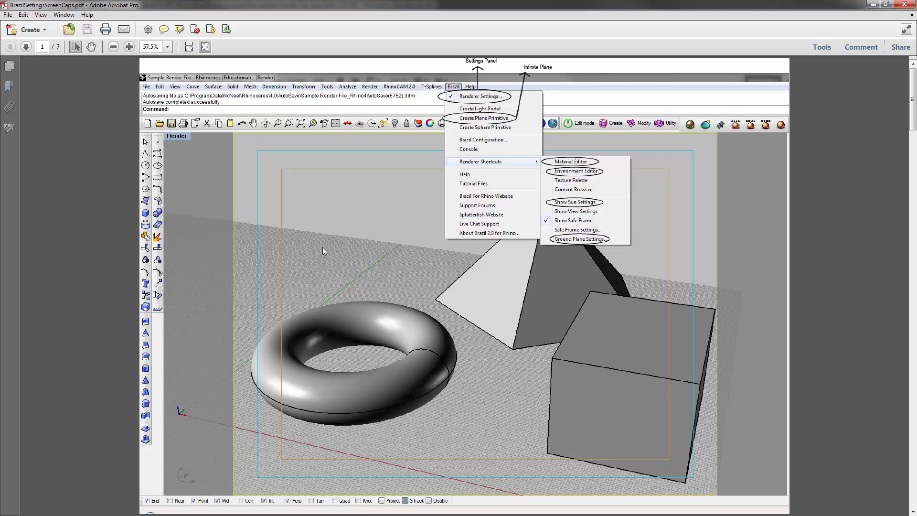
# Examine the annotated menus, sun, ground plane and material settings in BrazilSettingsScreenCaps.pdf, and close the document
pyautogui.scroll(-3, 323, 250)
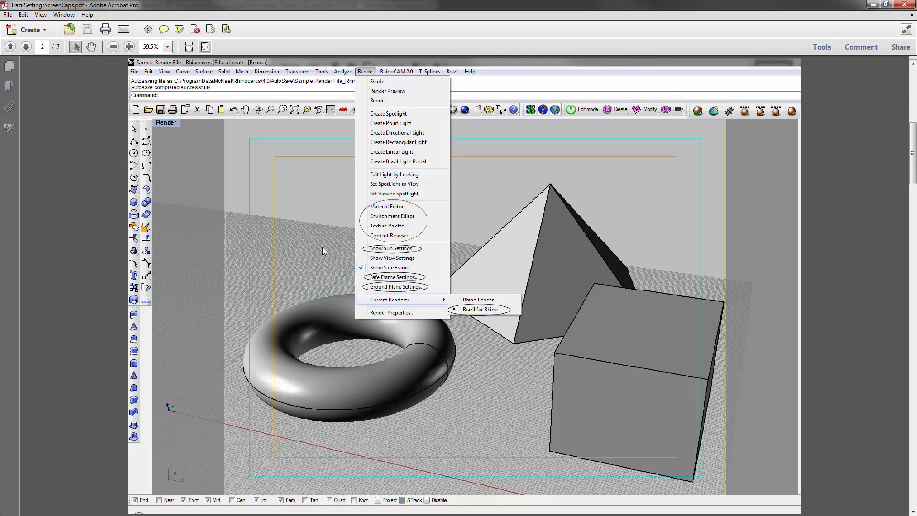
pyautogui.scroll(-3, 323, 251)
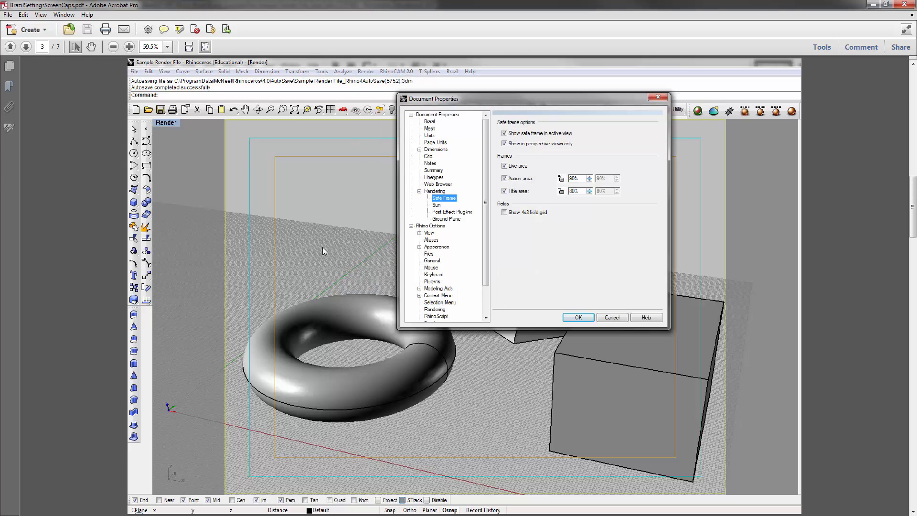
pyautogui.scroll(-3, 323, 251)
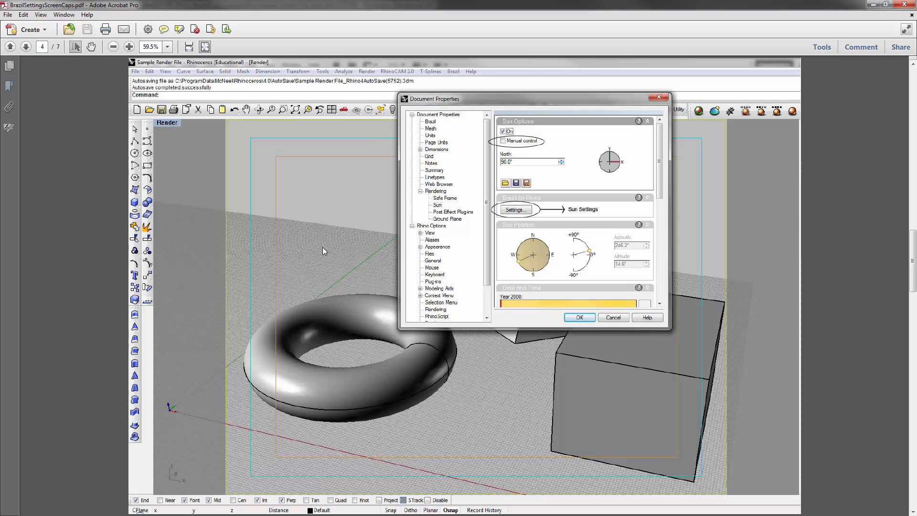
pyautogui.scroll(-3, 323, 251)
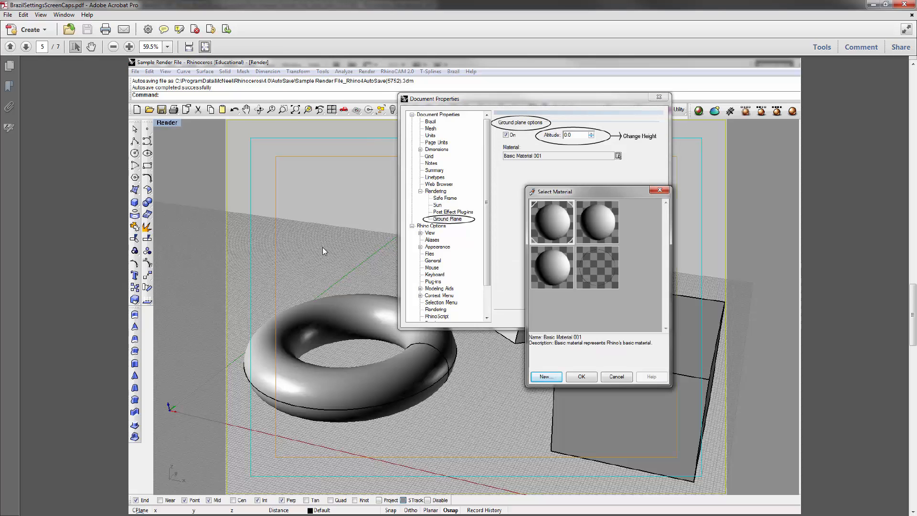
pyautogui.scroll(-3, 323, 251)
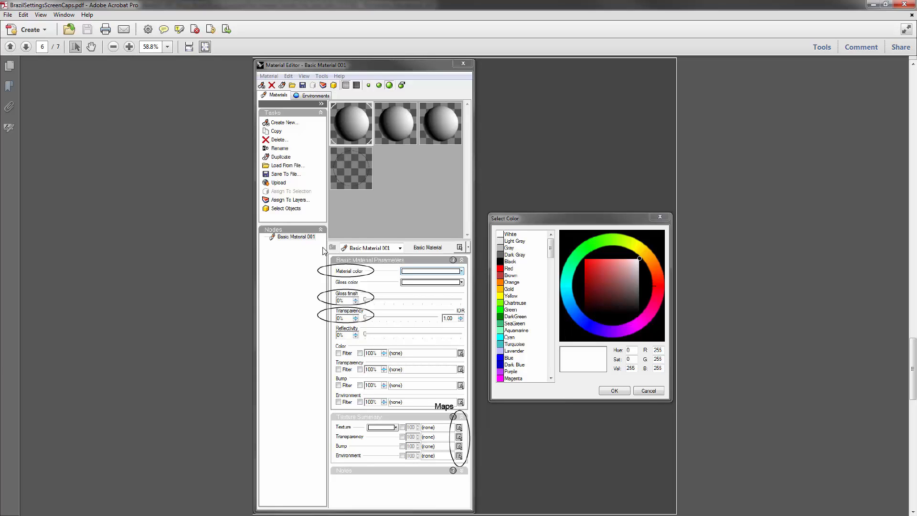
pyautogui.scroll(-3, 323, 250)
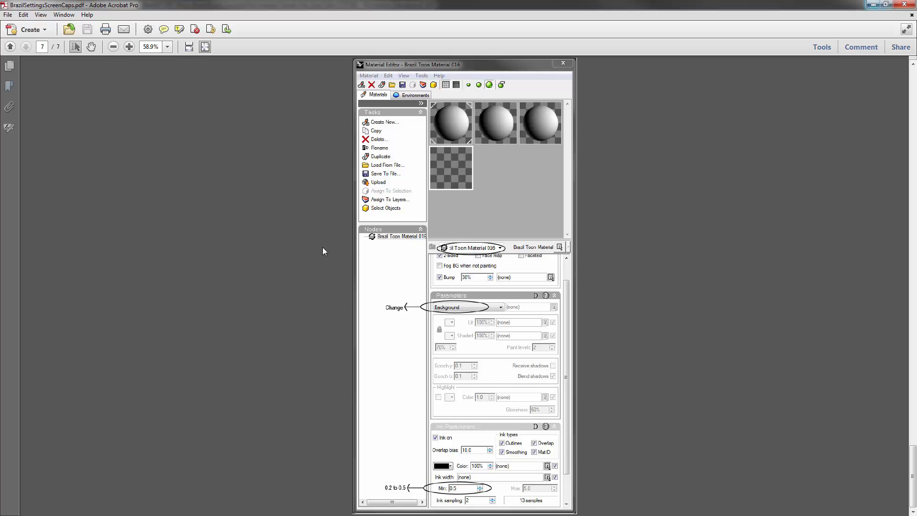
pyautogui.hotkey('alt', 'F4')
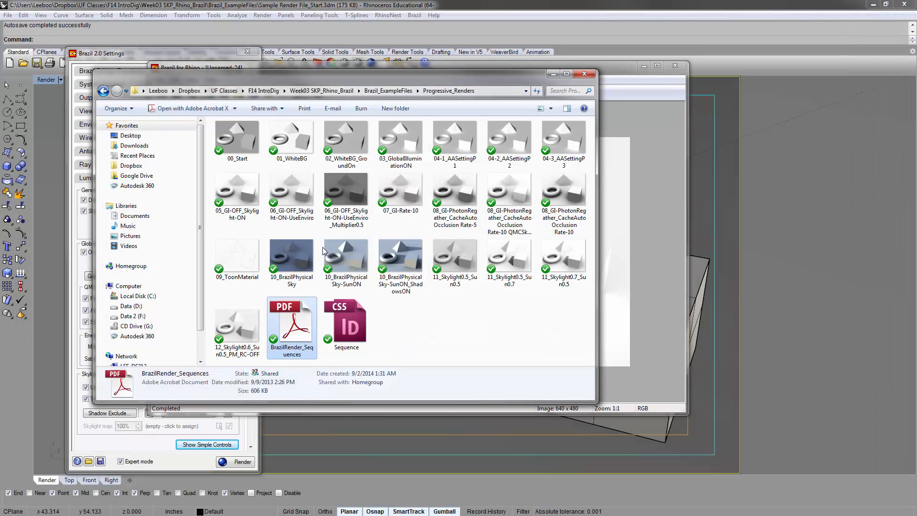
# Close the Progressive_Renders folder, the render window and the Sun panel, and shorten the Brazil settings window to uncover the toolbar
pyautogui.hotkey('alt', 'F4')
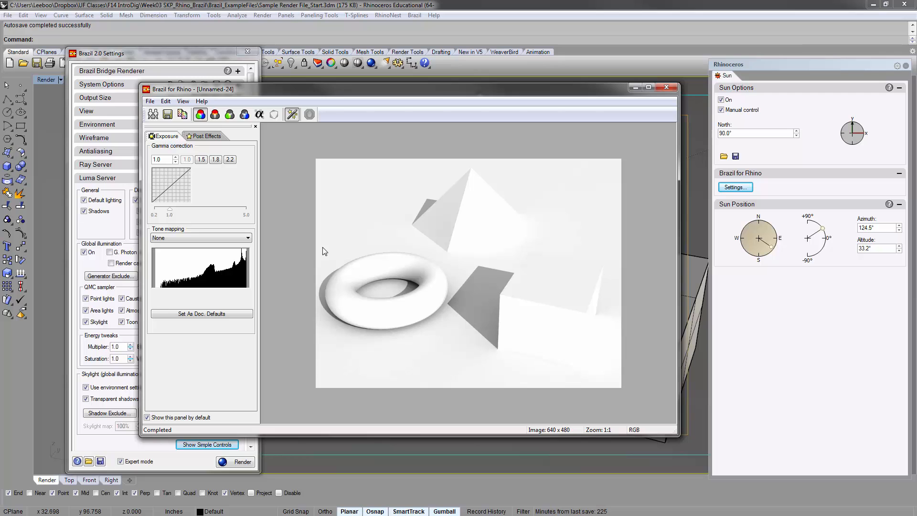
pyautogui.click(666, 87)
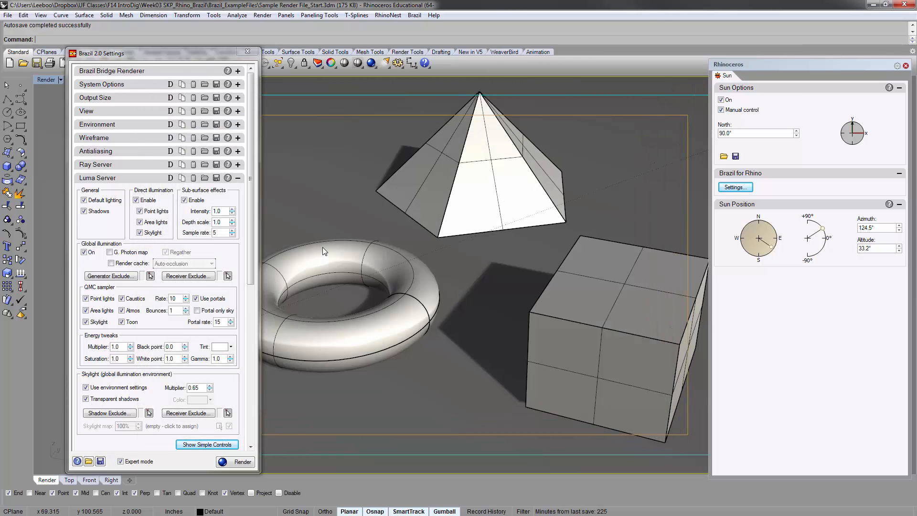
pyautogui.click(906, 66)
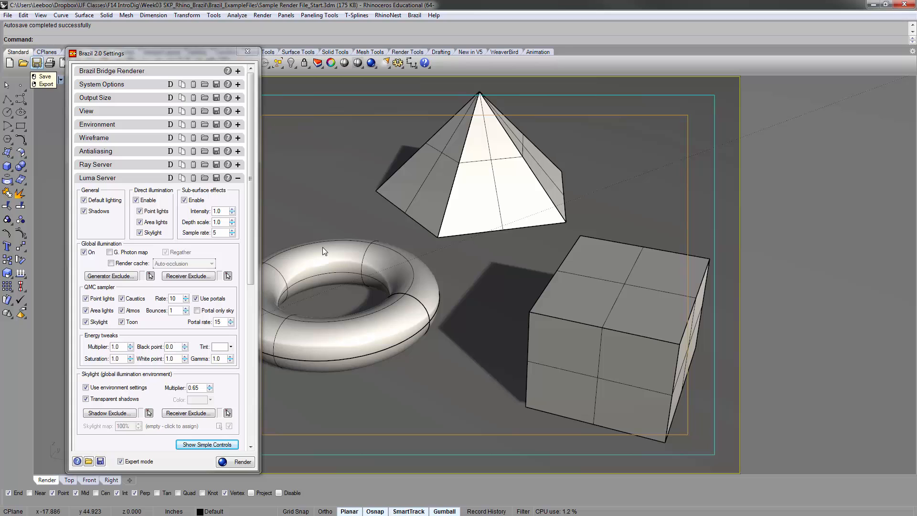
pyautogui.moveTo(162, 47); pyautogui.dragTo(162, 107)
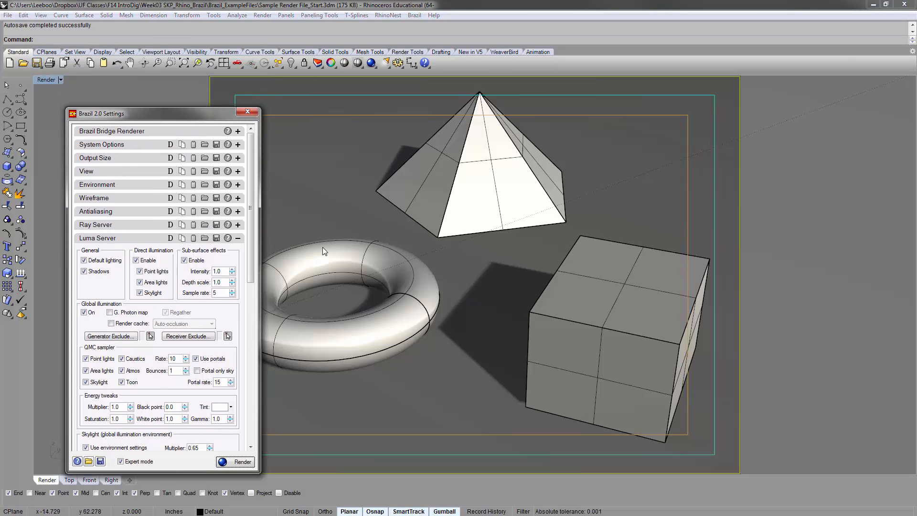
# Save the current Brazil settings to the Desktop as a preset file named "Brazil", the owner's first name and "Presets"
pyautogui.moveTo(163, 107); pyautogui.dragTo(318, 96)
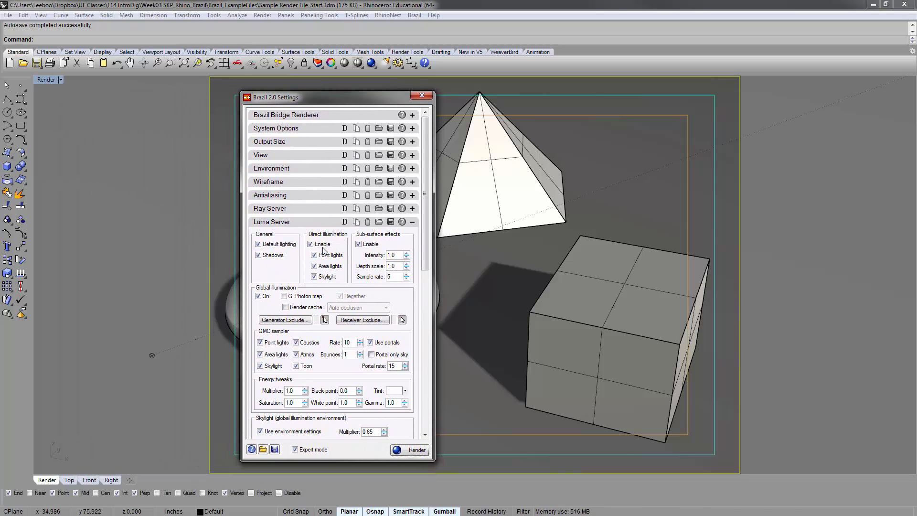
pyautogui.moveTo(318, 97); pyautogui.dragTo(200, 107)
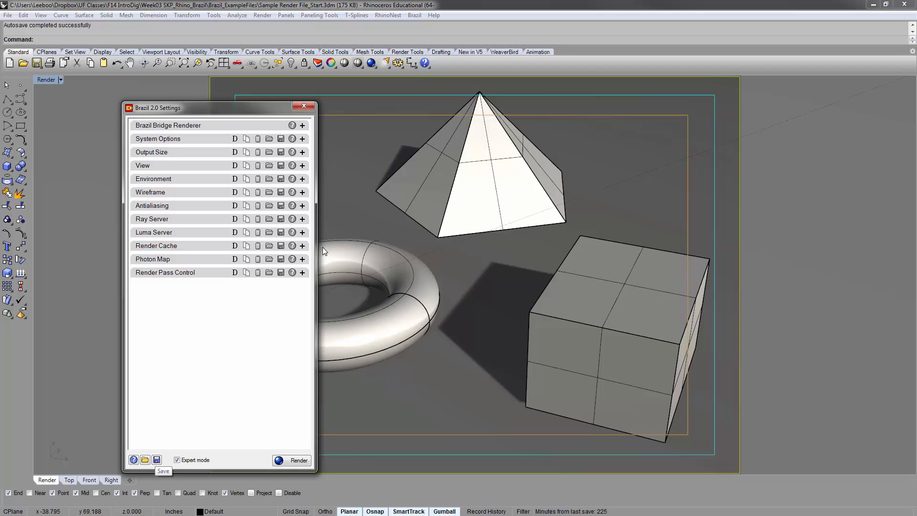
pyautogui.click(157, 460)
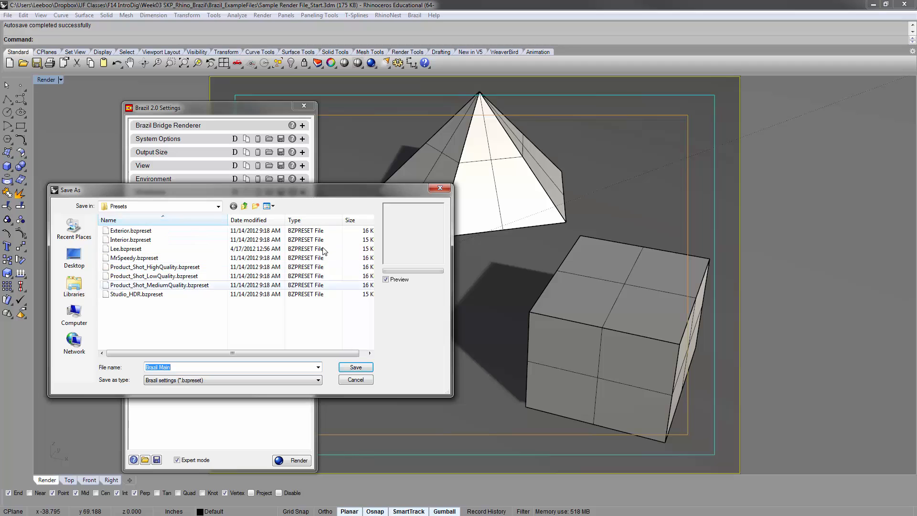
pyautogui.click(322, 248)
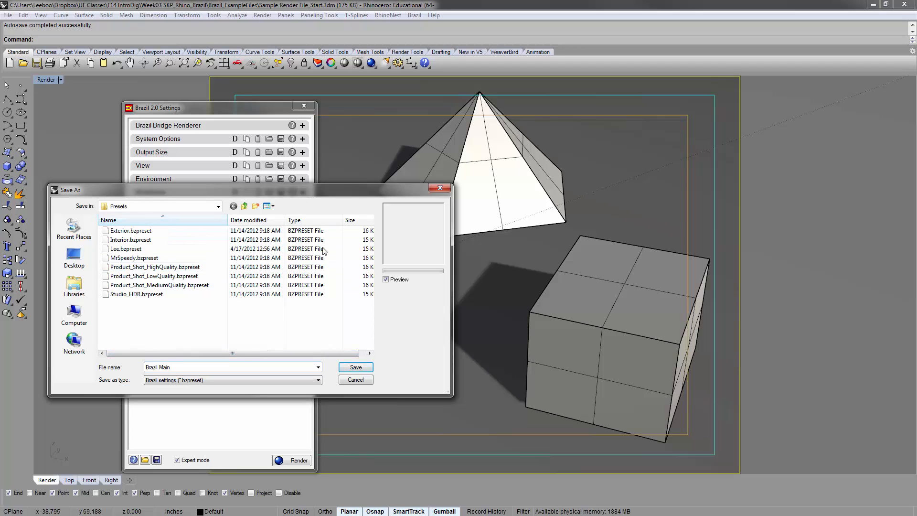
pyautogui.press('BackSpace')
pyautogui.press('BackSpace')
pyautogui.press('BackSpace')
pyautogui.press('BackSpace')
pyautogui.press('BackSpace')
pyautogui.write('Lee Pre')
pyautogui.press('BackSpace')
pyautogui.press('BackSpace')
pyautogui.press('BackSpace')
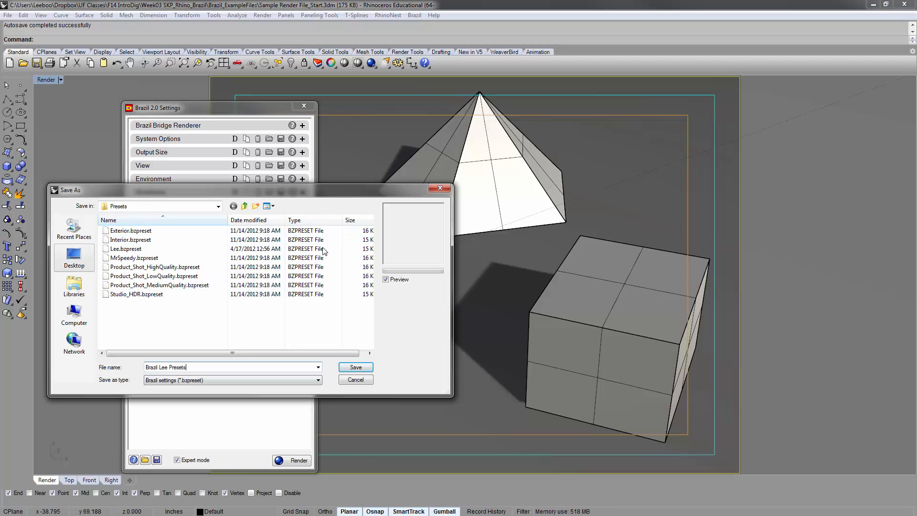
pyautogui.click(74, 258)
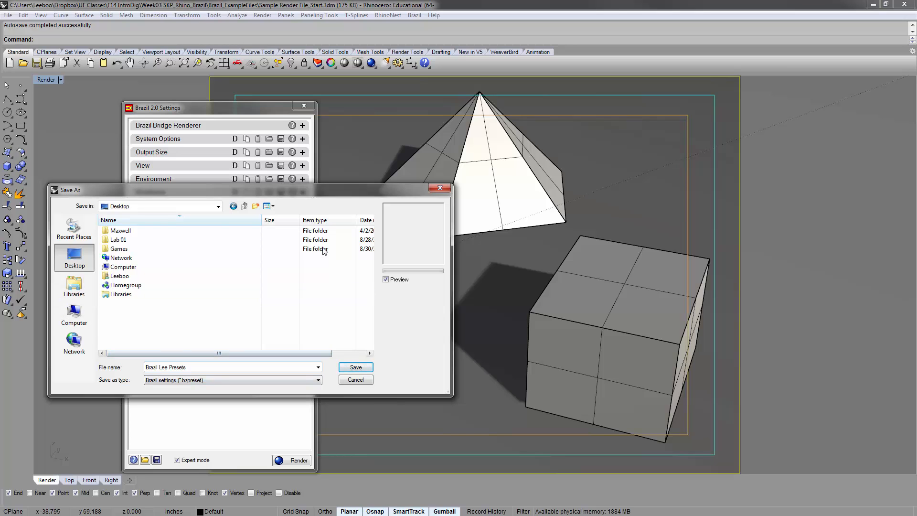
pyautogui.press('Return')
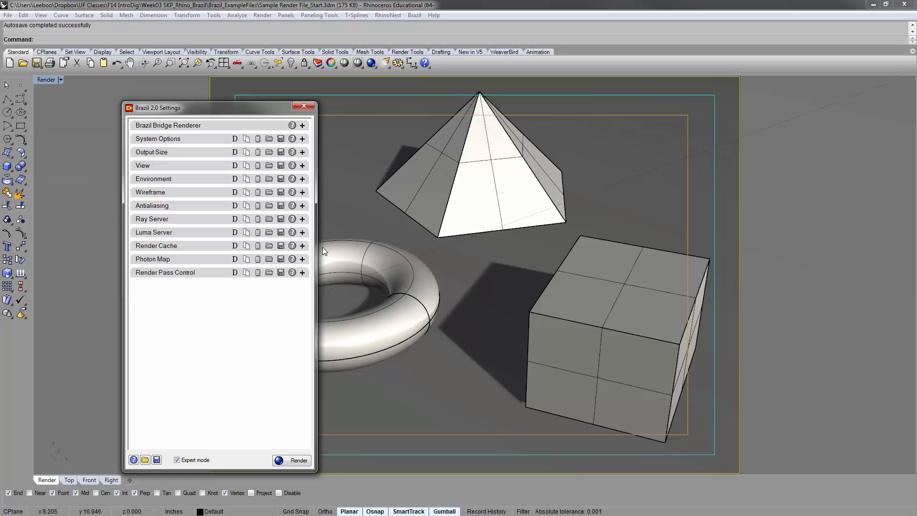
# Load the saved Brazil preset file from the Desktop into the renderer settings
pyautogui.click(145, 459)
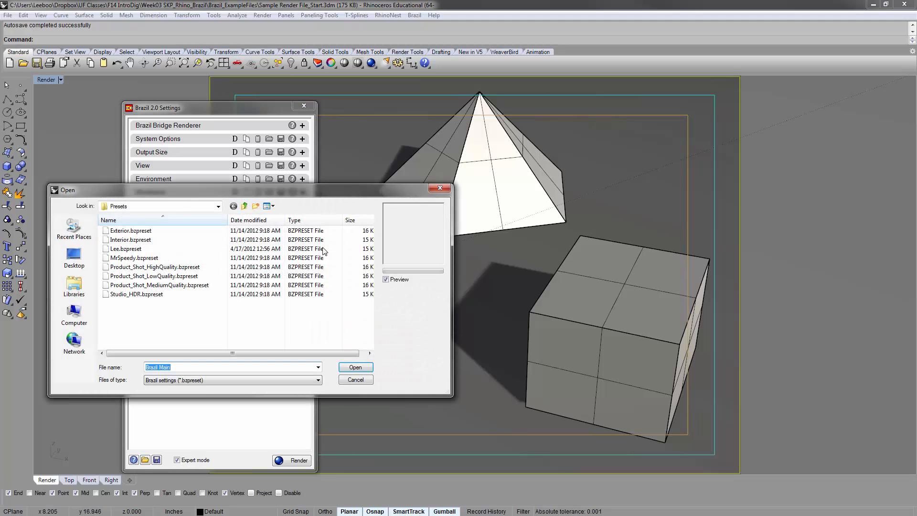
pyautogui.click(74, 258)
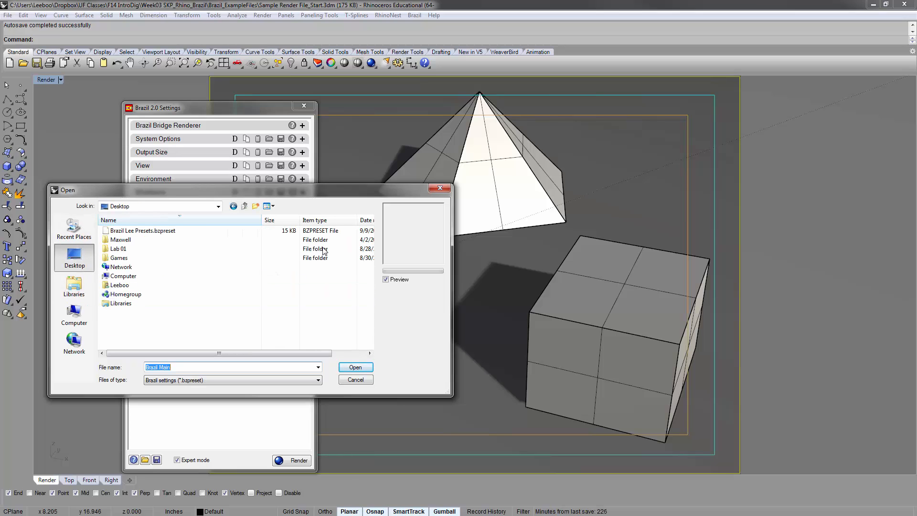
pyautogui.doubleClick(143, 231)
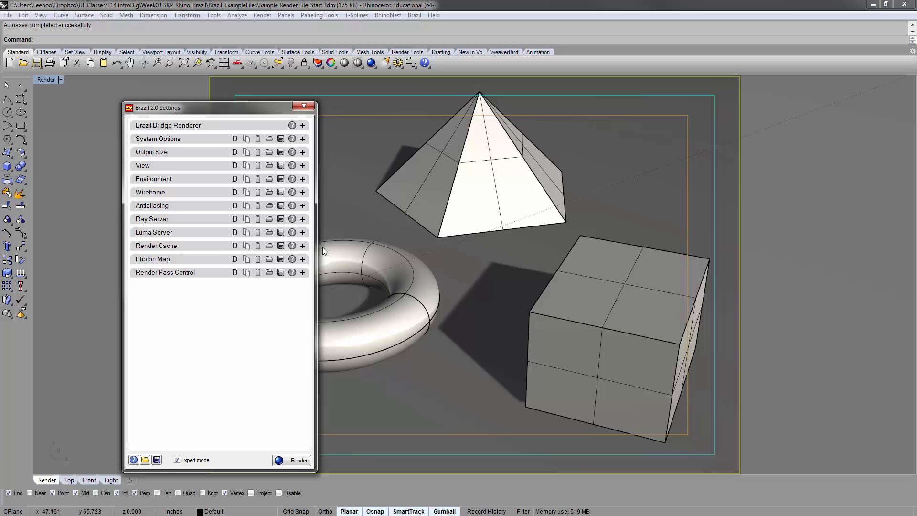
pyautogui.moveTo(219, 108); pyautogui.dragTo(223, 96)
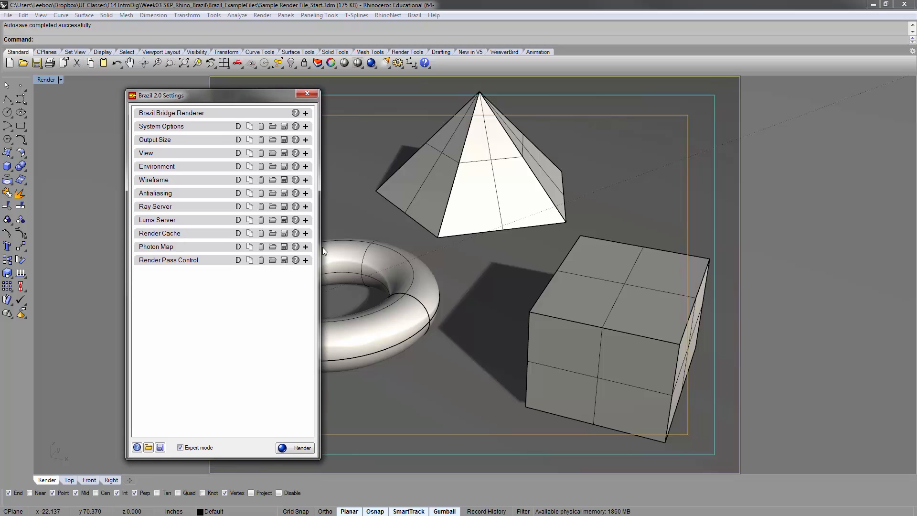
# Show the Sun panel, review the Brazil sun's shadow and colour multiplier settings, and close the dialog and panel
pyautogui.click(414, 15)
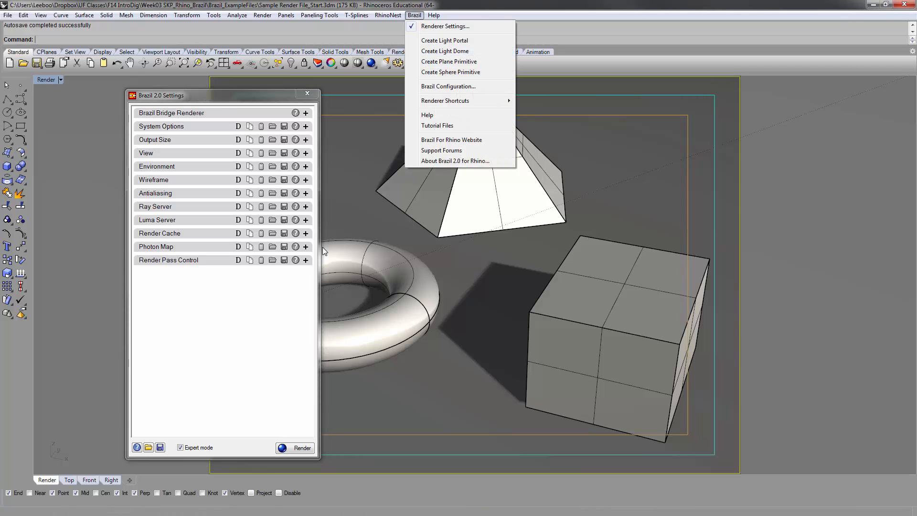
pyautogui.click(286, 15)
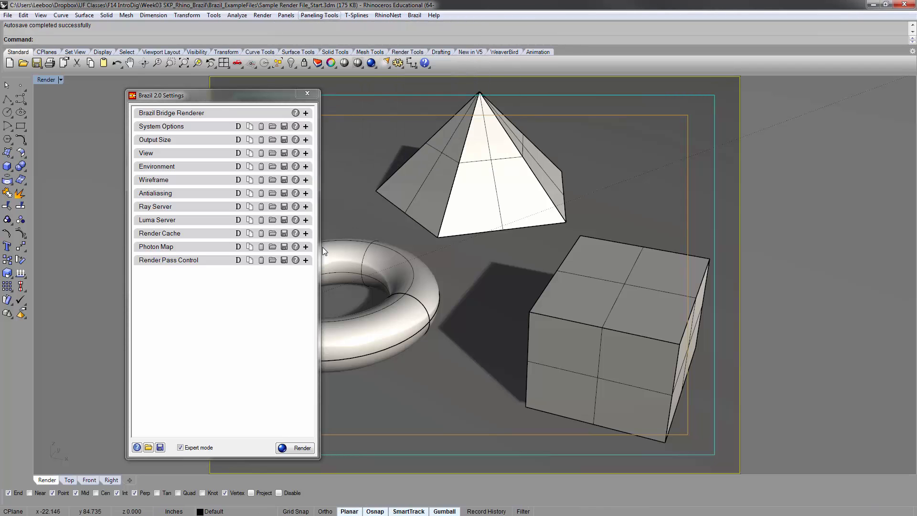
pyautogui.click(414, 15)
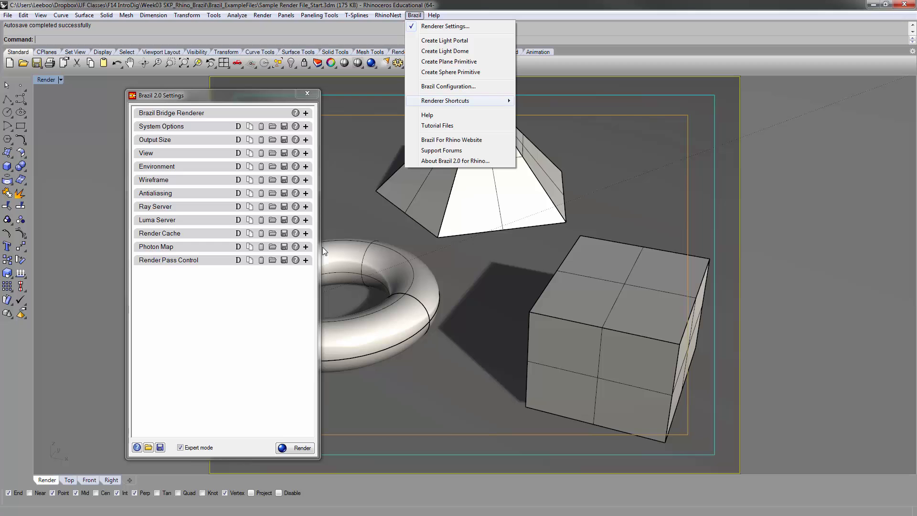
pyautogui.moveTo(459, 101)
pyautogui.click(553, 136)
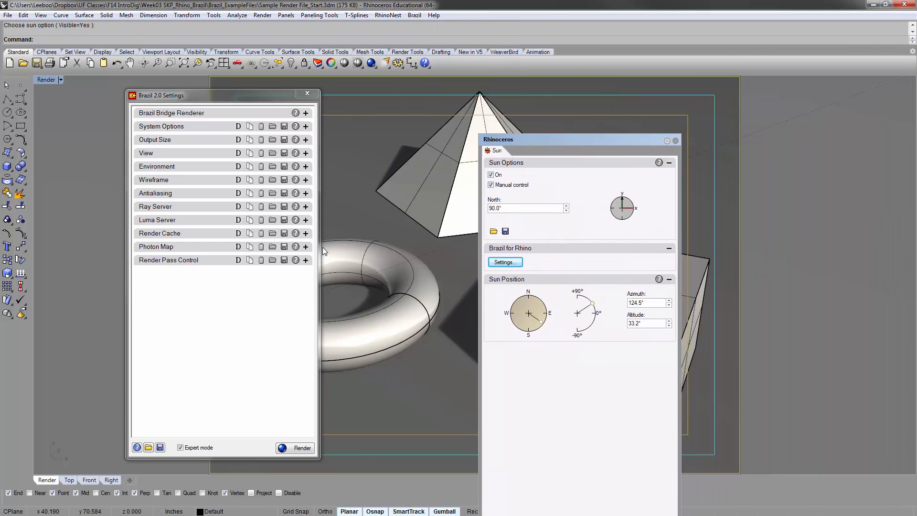
pyautogui.moveTo(601, 139); pyautogui.dragTo(598, 83)
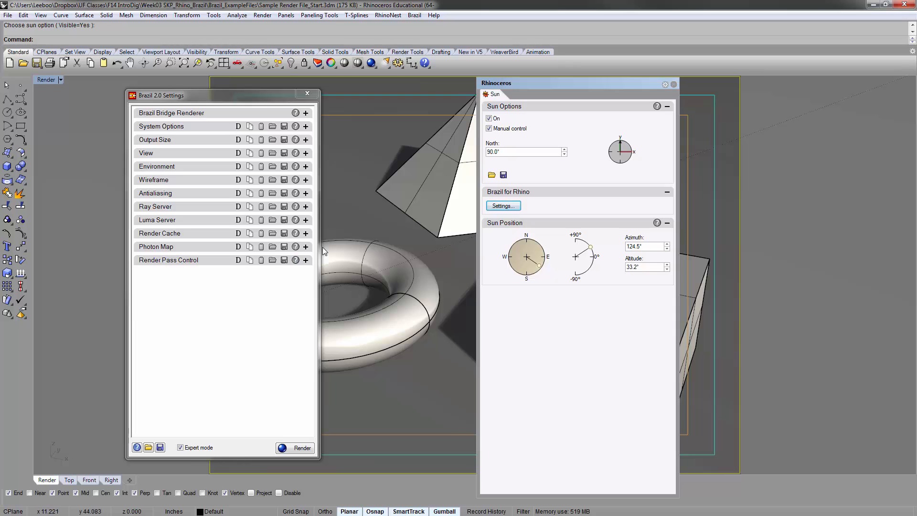
pyautogui.click(503, 206)
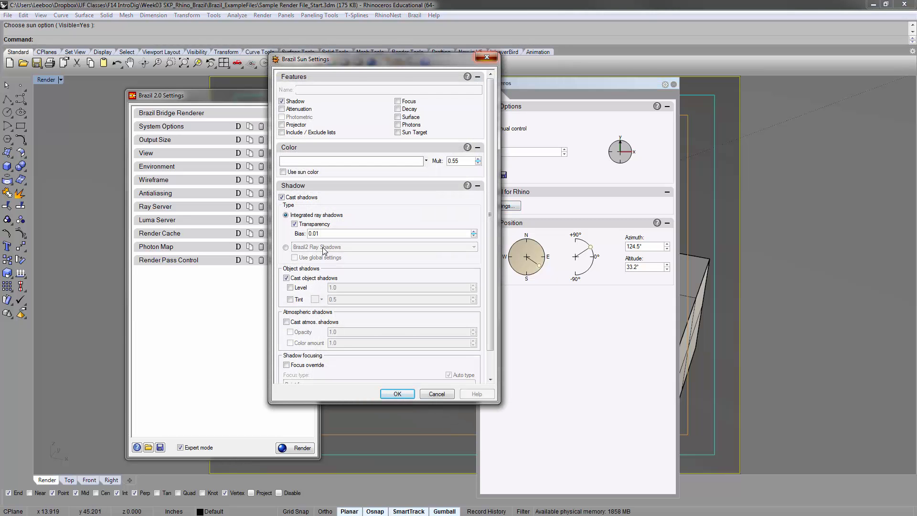
pyautogui.click(487, 58)
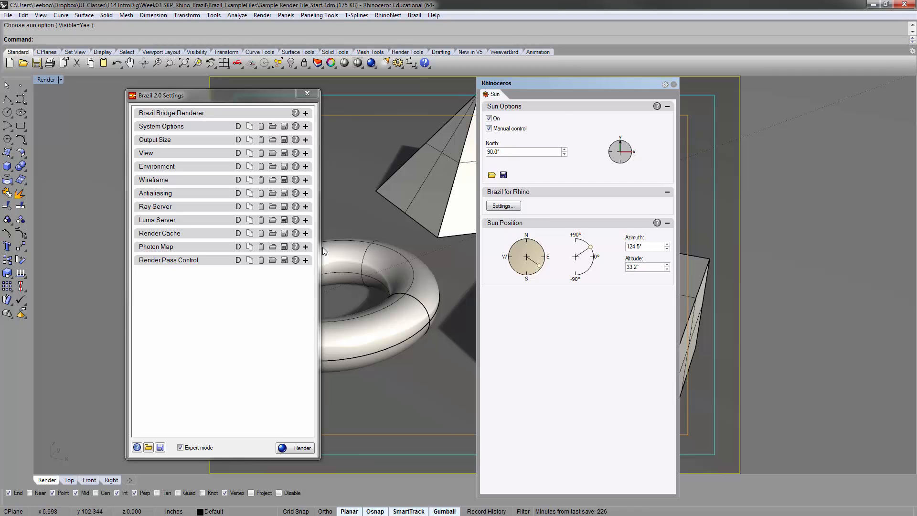
pyautogui.moveTo(577, 78)
pyautogui.mouseDown()
pyautogui.moveTo(576, 132)
pyautogui.moveTo(561, 98)
pyautogui.mouseUp()
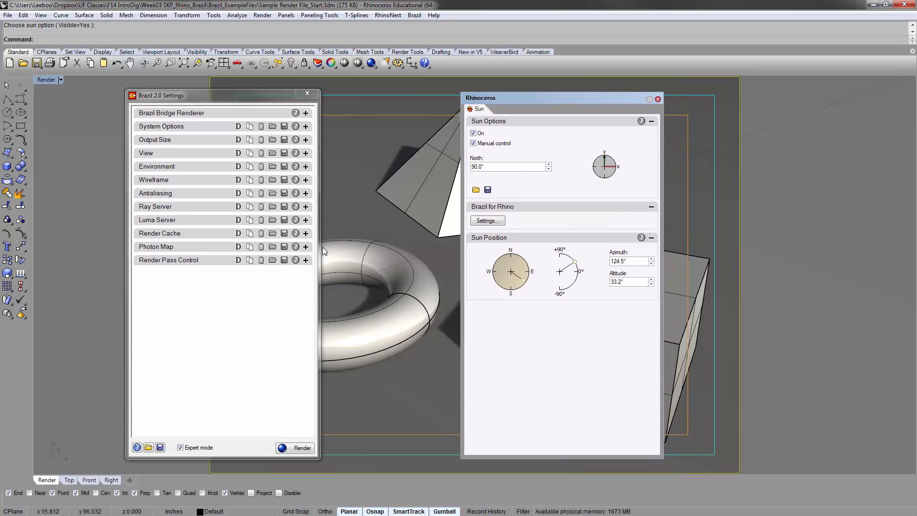
pyautogui.click(658, 100)
# Review the Brazil and Rendering pages in Rhino Options, and close the dialog
pyautogui.click(287, 16)
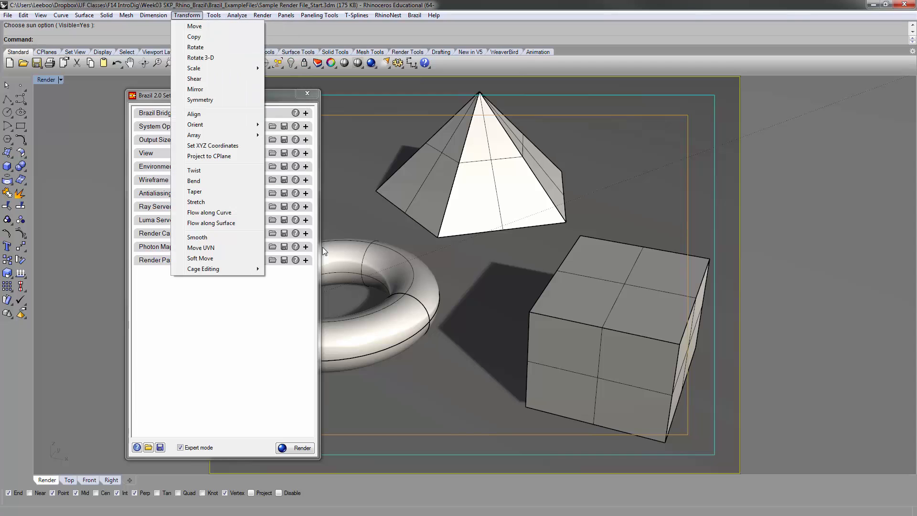
pyautogui.moveTo(213, 15)
pyautogui.click(233, 217)
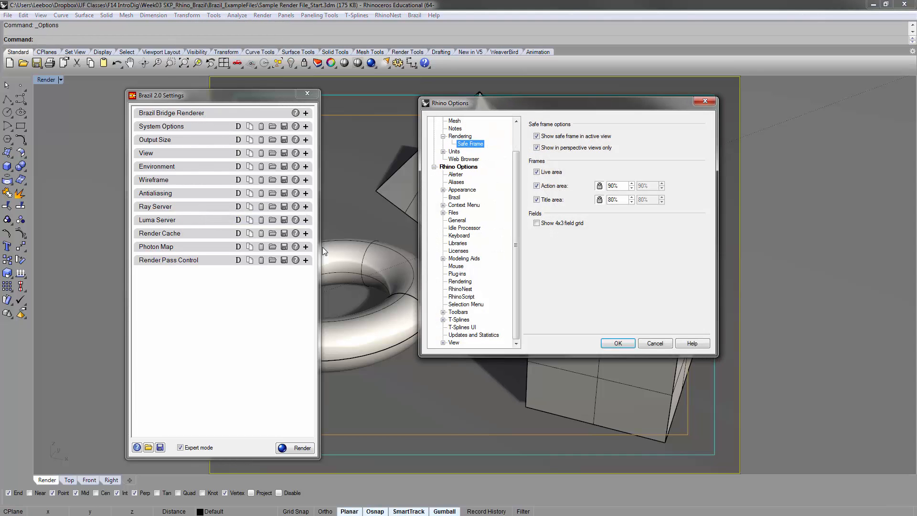
pyautogui.moveTo(535, 104); pyautogui.dragTo(406, 110)
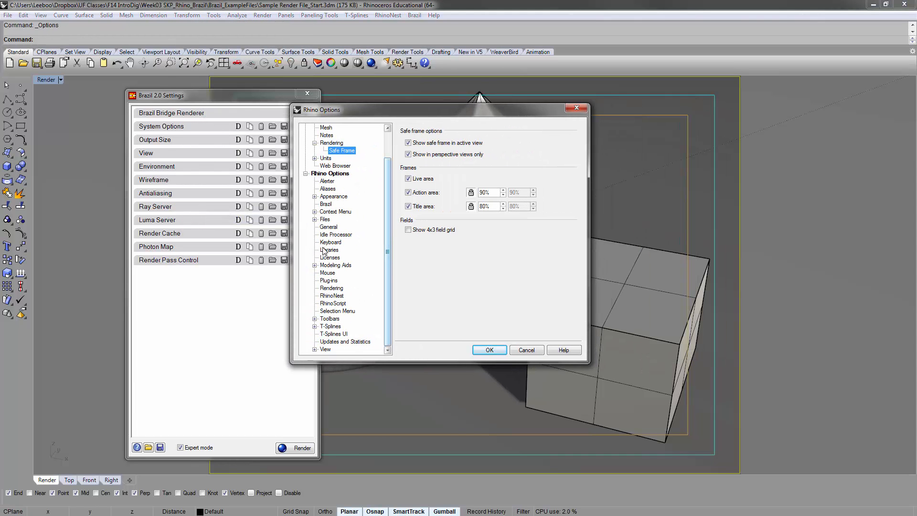
pyautogui.click(489, 350)
pyautogui.click(325, 204)
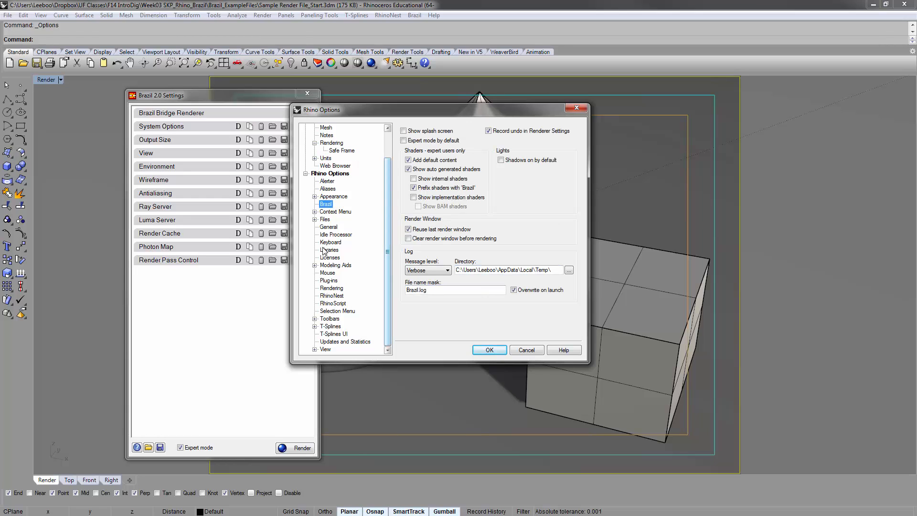
pyautogui.click(331, 143)
pyautogui.click(489, 350)
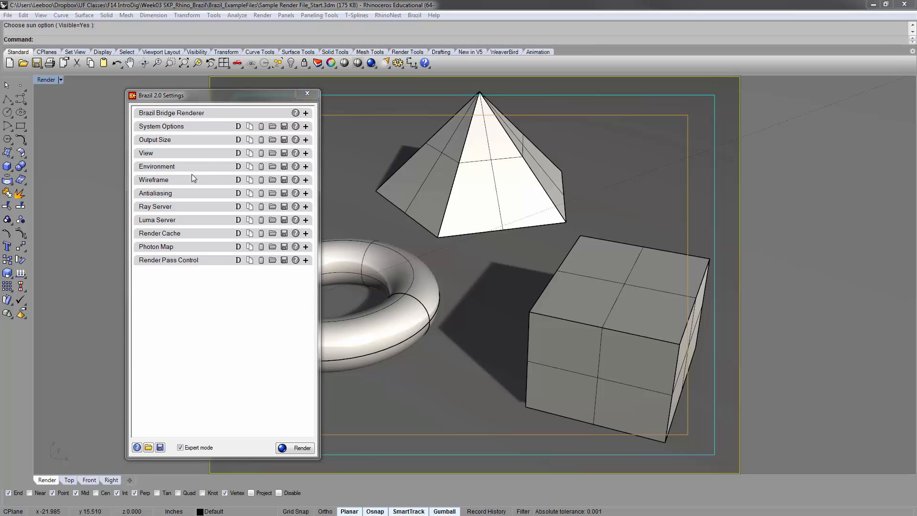
pyautogui.click(183, 246)
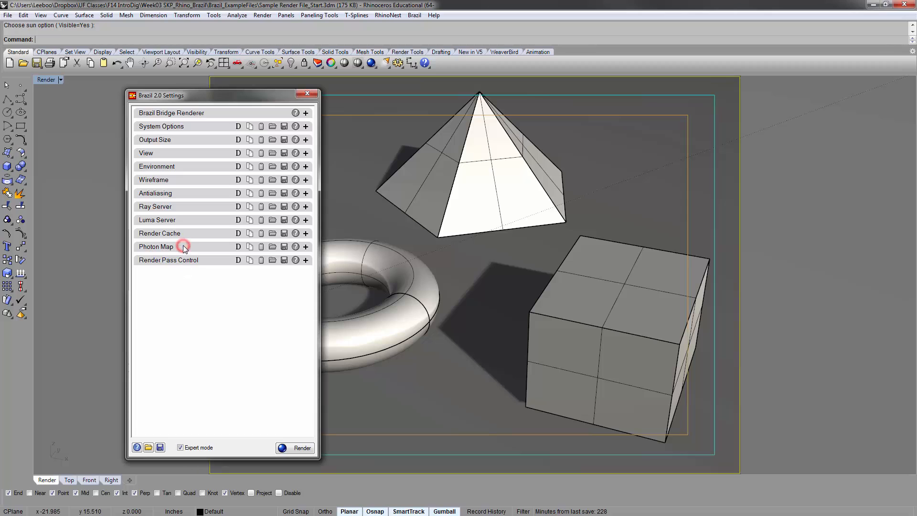
pyautogui.click(305, 247)
pyautogui.click(306, 247)
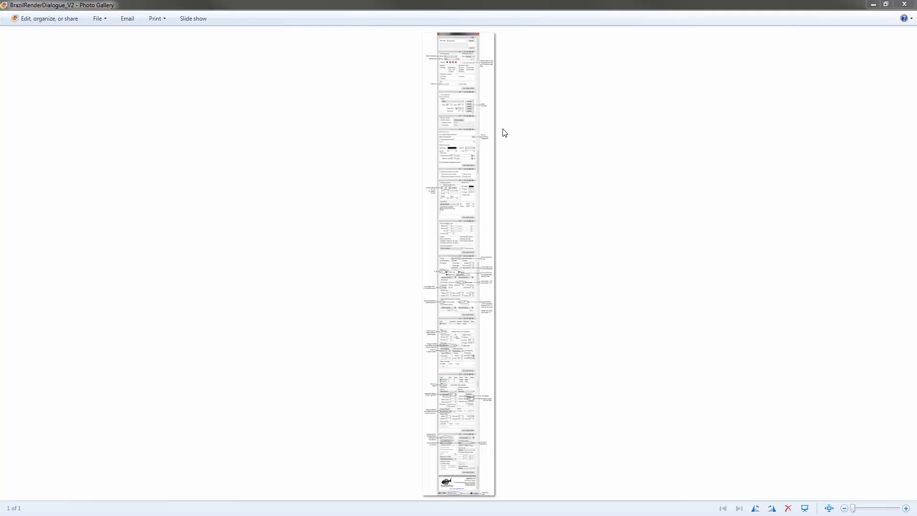
# Switch to the BrazilRenderDialogue_V2 image in Photo Gallery, enlarge it, and examine the annotated Bridge Renderer and System Options sections
pyautogui.click(463, 144)
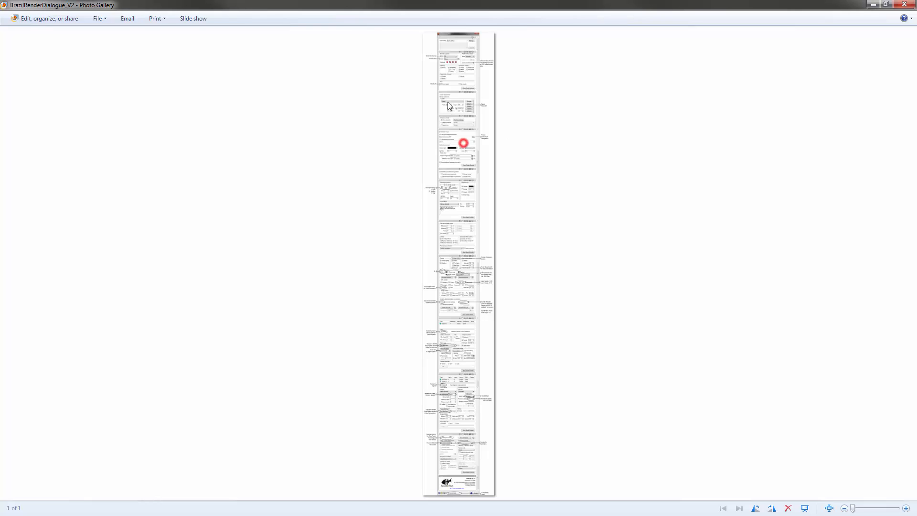
pyautogui.scroll(3, 453, 105)
pyautogui.scroll(2, 468, 140)
pyautogui.moveTo(466, 97); pyautogui.dragTo(463, 341)
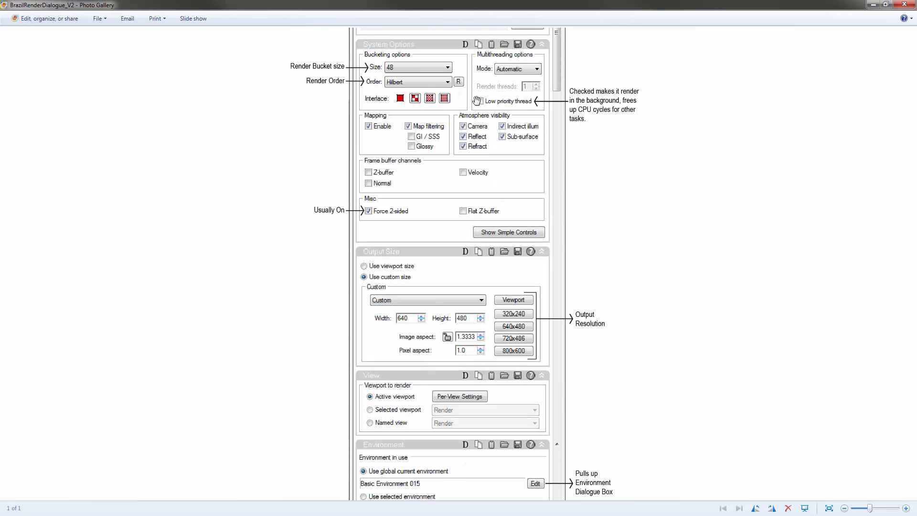
pyautogui.moveTo(475, 97); pyautogui.dragTo(482, 180)
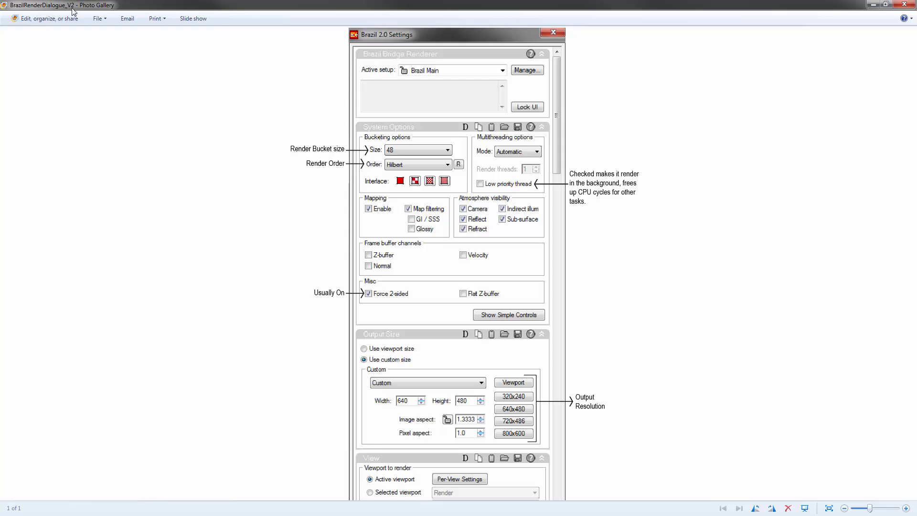
pyautogui.moveTo(478, 308); pyautogui.dragTo(477, 163)
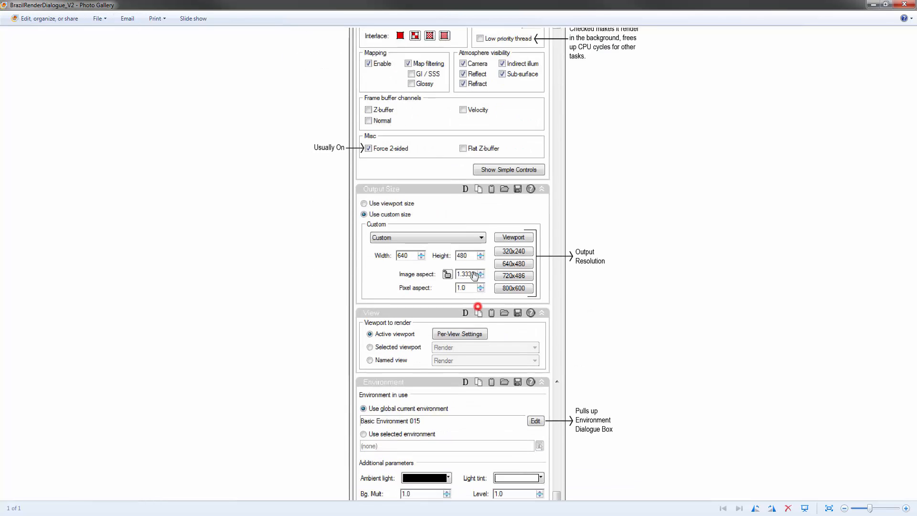
pyautogui.moveTo(465, 338); pyautogui.dragTo(446, 450)
pyautogui.moveTo(426, 195); pyautogui.dragTo(423, 277)
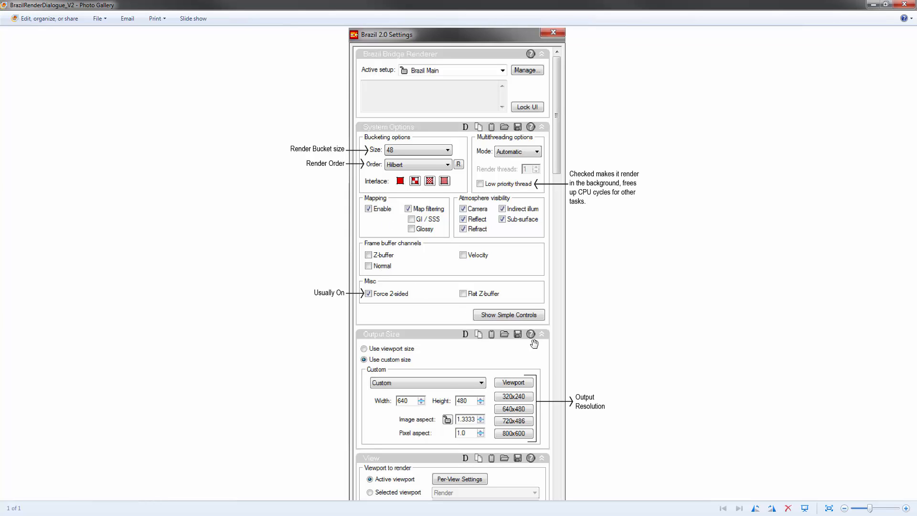
# Examine the annotated System Options, Output Size, View, Environment, Wireframe and Antialiasing sections of the render-dialog reference image
pyautogui.moveTo(547, 389); pyautogui.dragTo(519, 277)
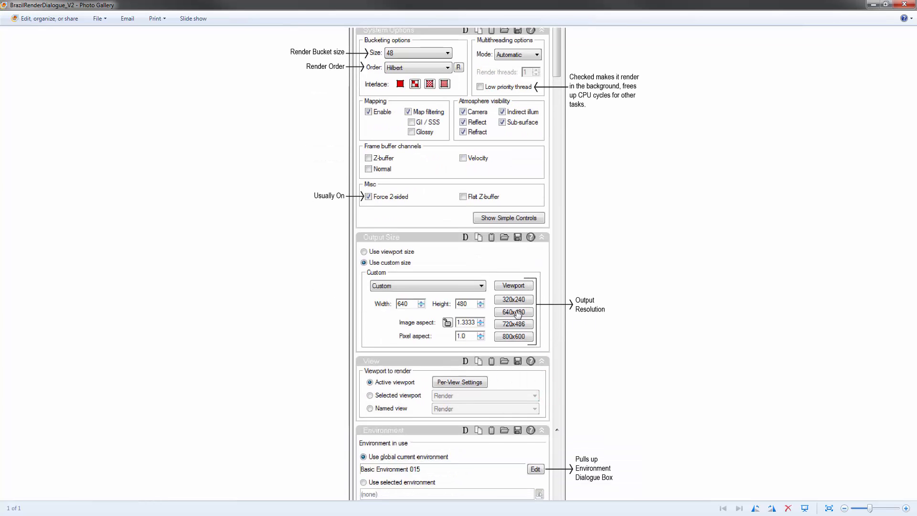
pyautogui.moveTo(395, 203); pyautogui.dragTo(391, 279)
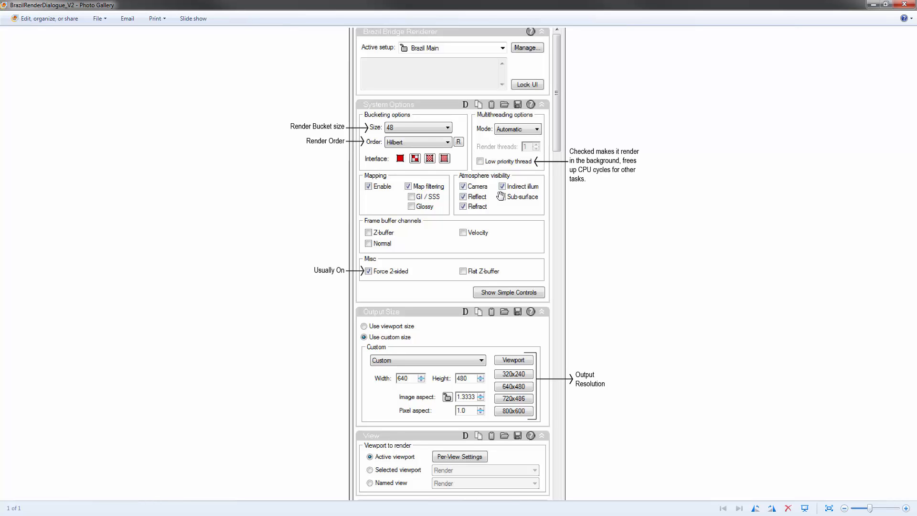
pyautogui.moveTo(459, 250); pyautogui.dragTo(455, 233)
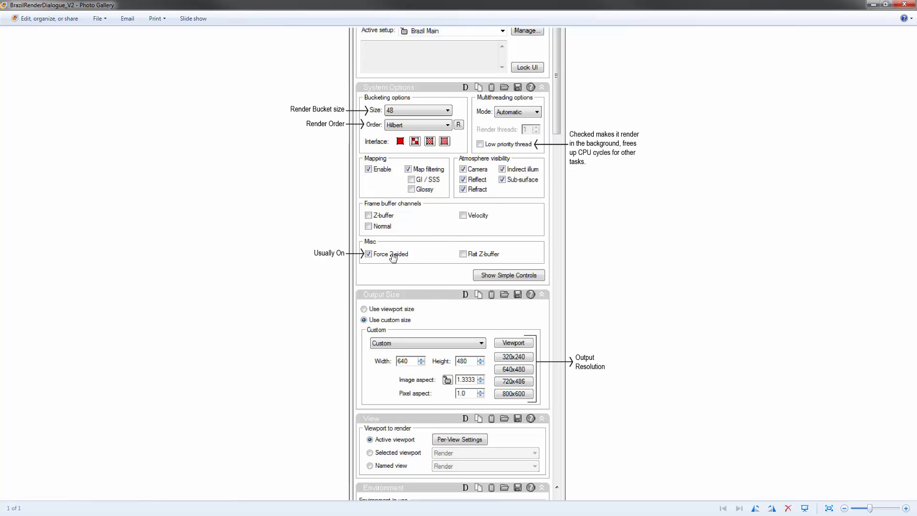
pyautogui.moveTo(426, 282)
pyautogui.mouseDown()
pyautogui.moveTo(426, 231)
pyautogui.moveTo(451, 136)
pyautogui.mouseUp()
pyautogui.moveTo(549, 272); pyautogui.dragTo(536, 176)
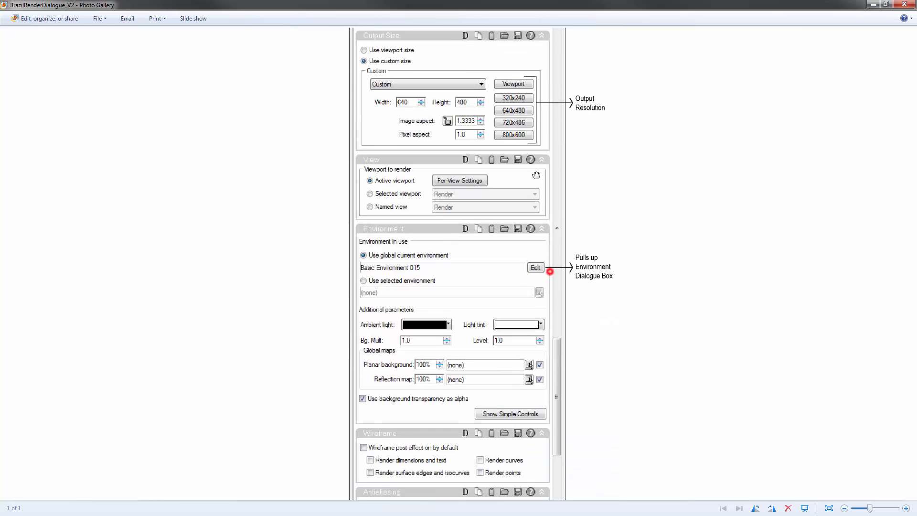
pyautogui.moveTo(518, 268); pyautogui.dragTo(525, 119)
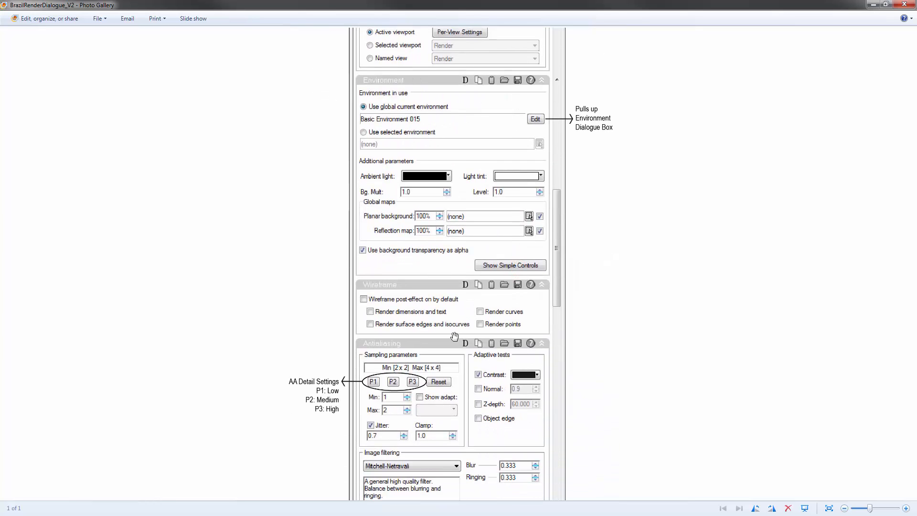
pyautogui.moveTo(454, 336); pyautogui.dragTo(454, 151)
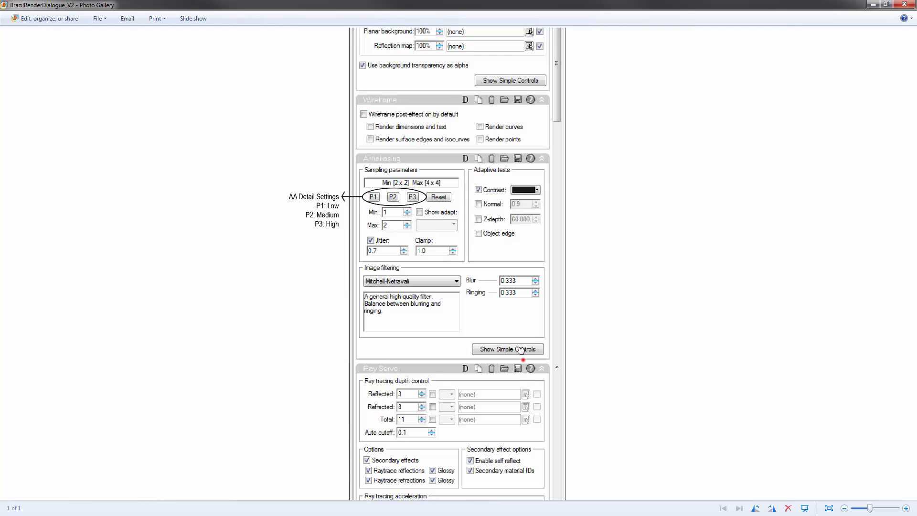
# Examine the annotated Luma Server, Render Cache, Photon Map and Render Pass Control sections, including their quality and speed notes
pyautogui.moveTo(520, 350)
pyautogui.mouseDown()
pyautogui.moveTo(523, 120)
pyautogui.moveTo(524, 336)
pyautogui.moveTo(531, 213)
pyautogui.mouseUp()
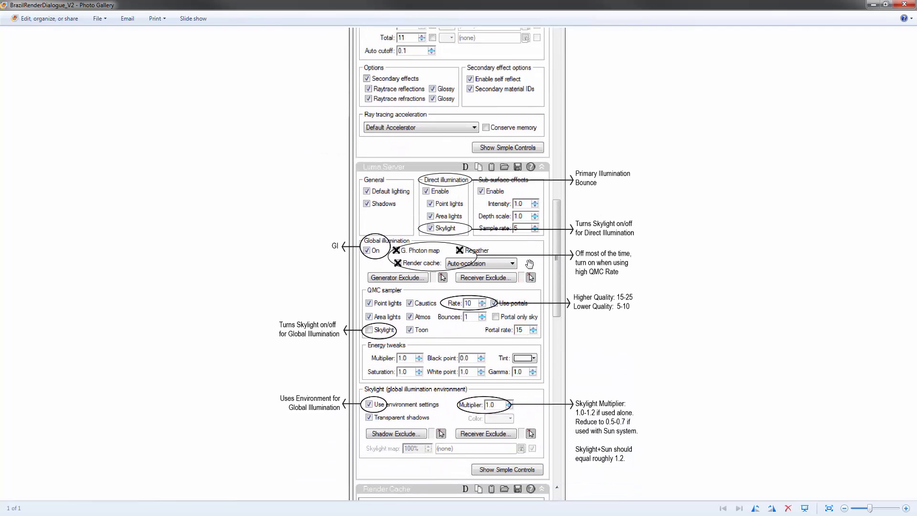
pyautogui.moveTo(529, 263); pyautogui.dragTo(515, 186)
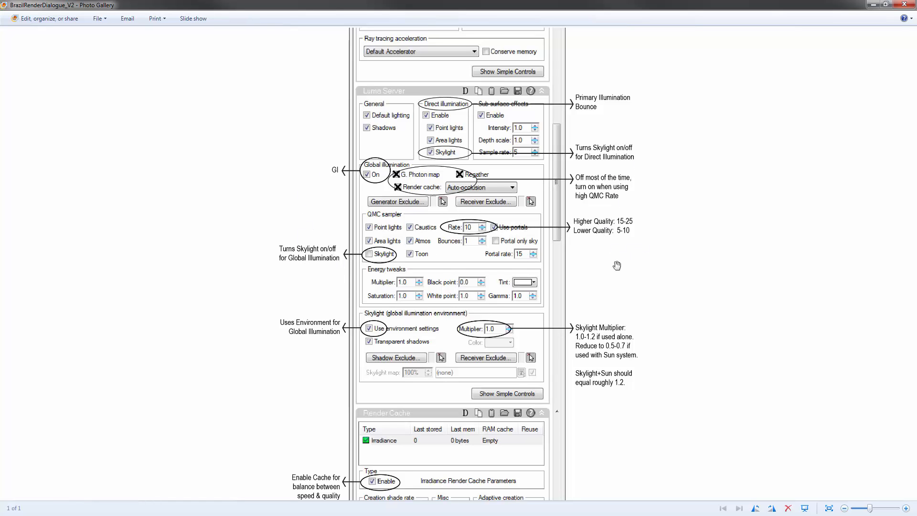
pyautogui.moveTo(589, 304)
pyautogui.mouseDown()
pyautogui.moveTo(570, 215)
pyautogui.moveTo(583, 255)
pyautogui.mouseUp()
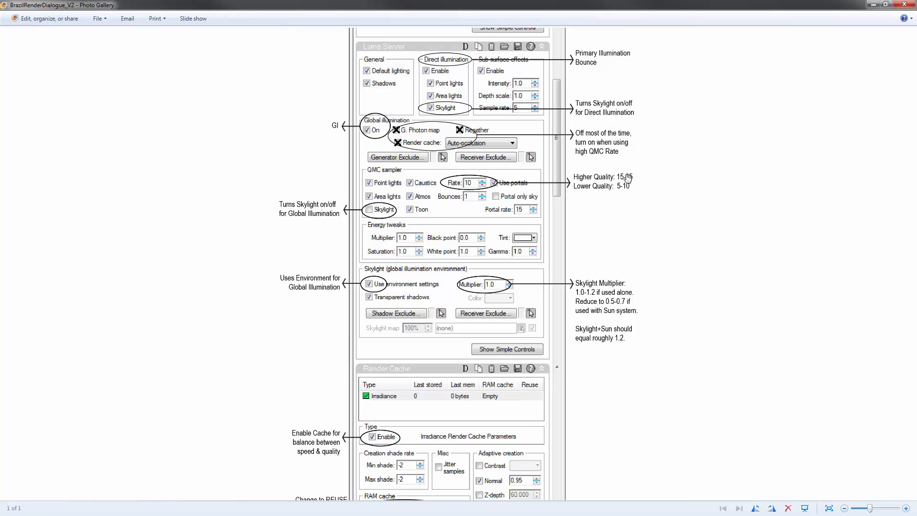
pyautogui.moveTo(325, 339); pyautogui.dragTo(352, 152)
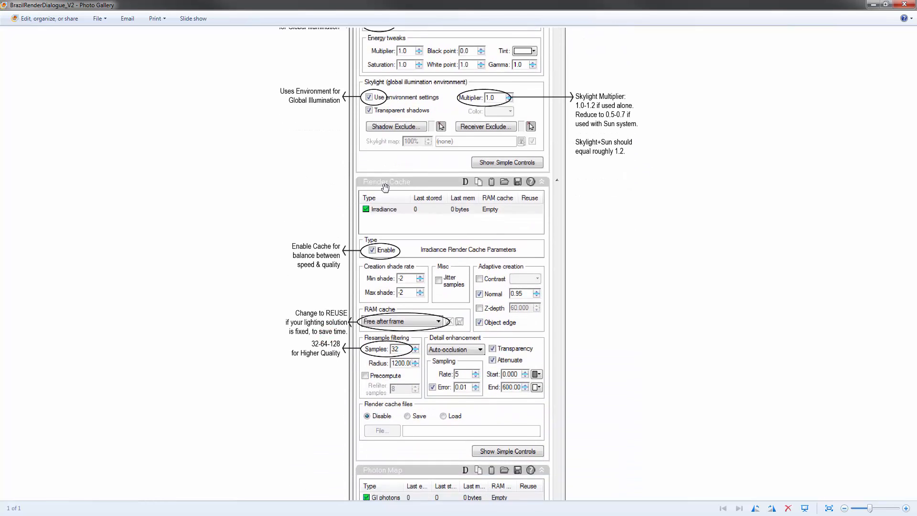
pyautogui.moveTo(450, 245); pyautogui.dragTo(429, 162)
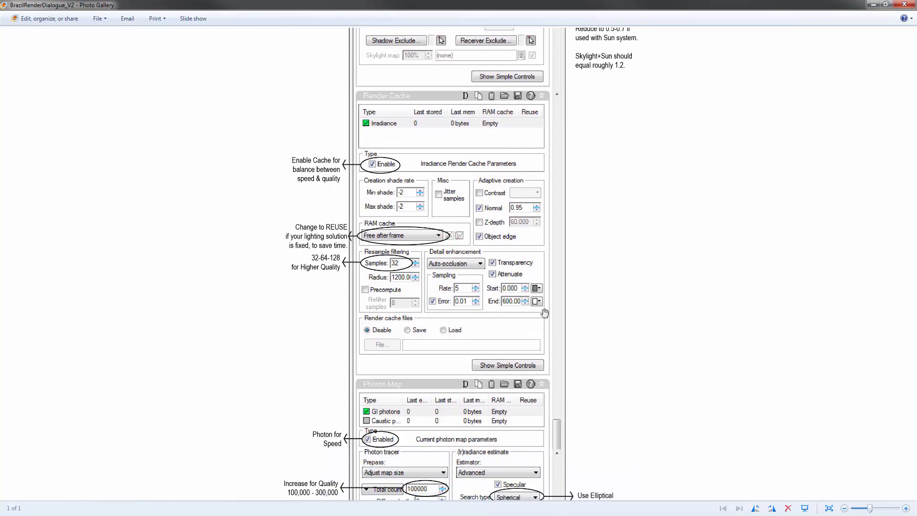
pyautogui.moveTo(544, 312); pyautogui.dragTo(545, 237)
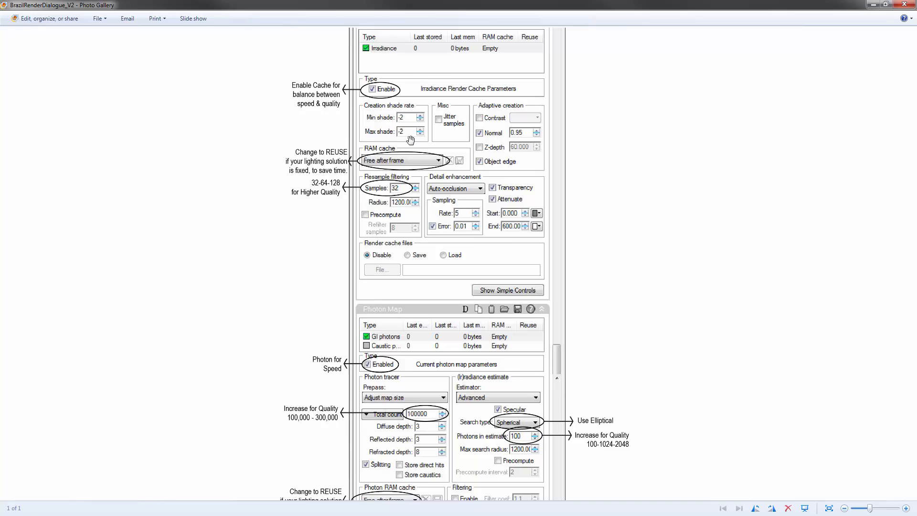
pyautogui.moveTo(583, 375); pyautogui.dragTo(585, 175)
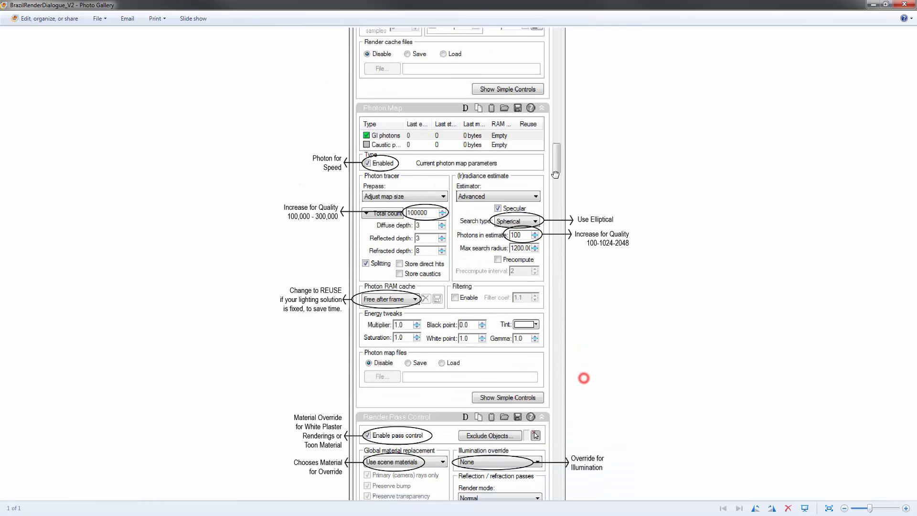
pyautogui.moveTo(603, 301); pyautogui.dragTo(597, 242)
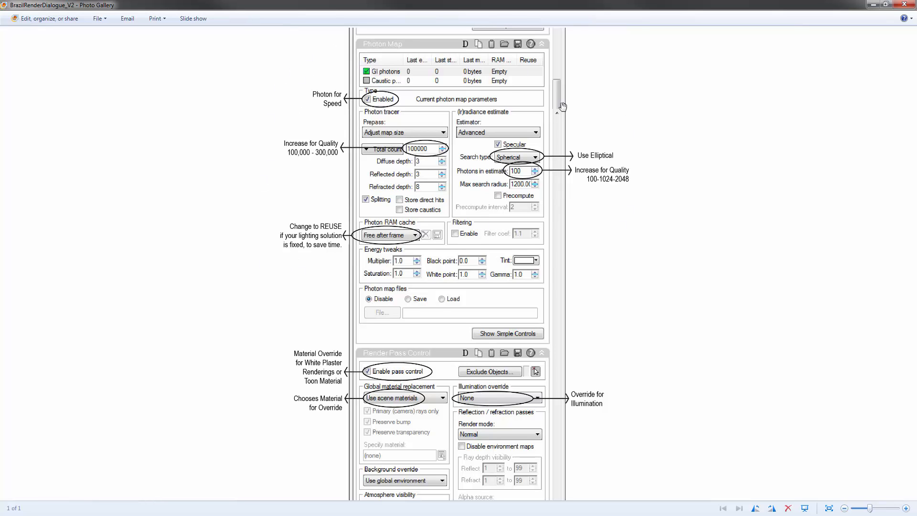
pyautogui.moveTo(562, 284); pyautogui.dragTo(541, 170)
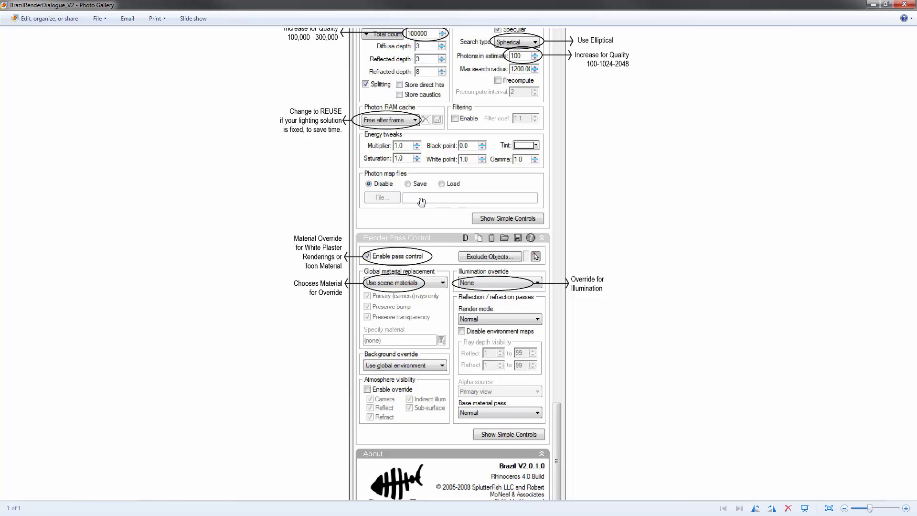
pyautogui.moveTo(412, 214); pyautogui.dragTo(397, 263)
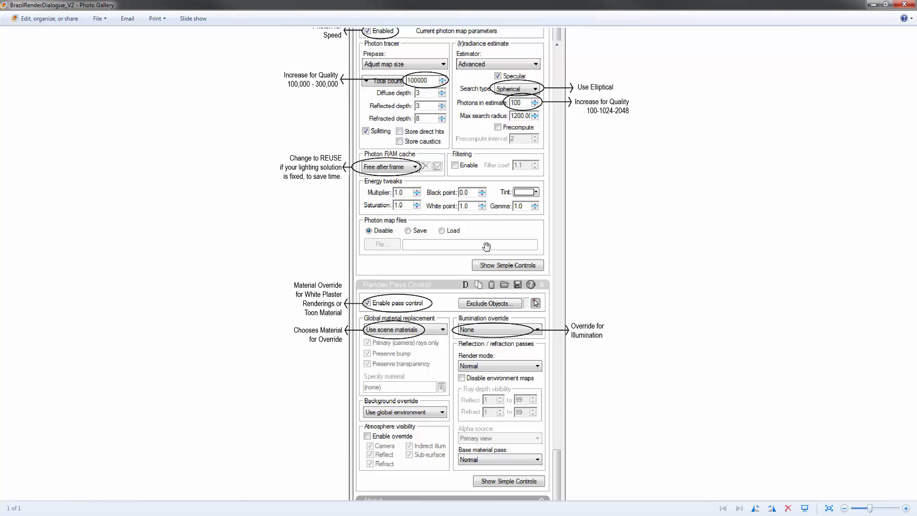
# Review the Render Cache and Photon Map notes again, and return to the Bridge Renderer section at the start of the image
pyautogui.scroll(8, 486, 246)
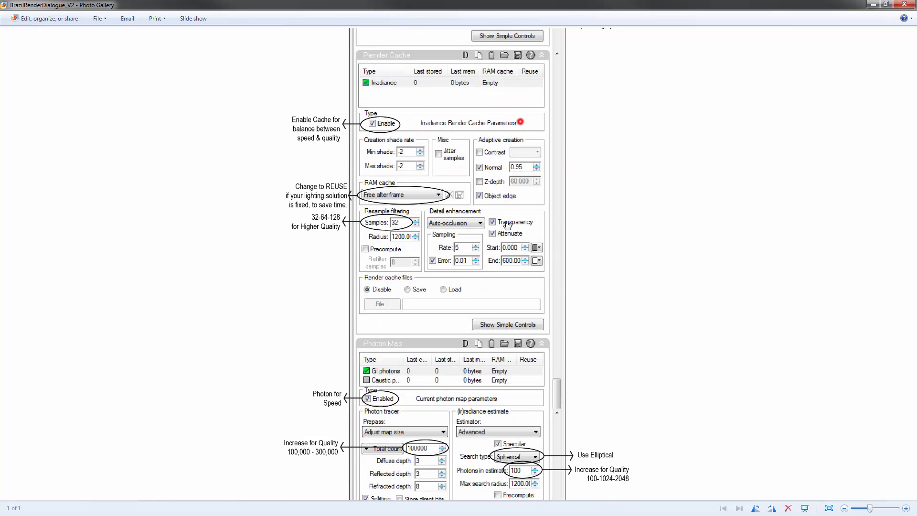
pyautogui.scroll(-2, 507, 224)
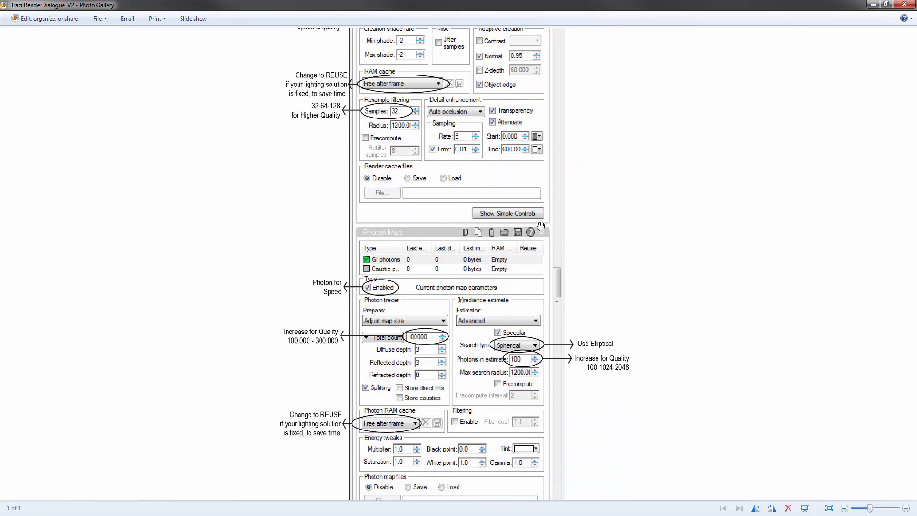
pyautogui.scroll(15, 536, 107)
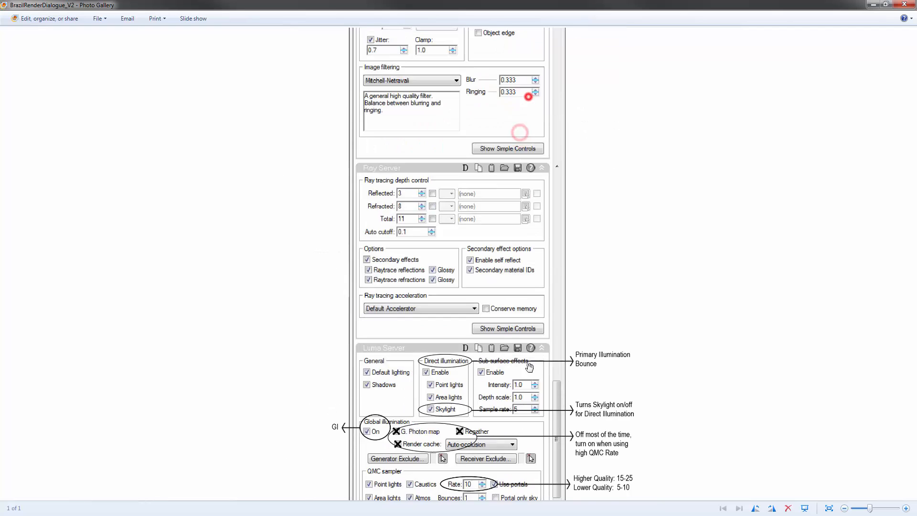
pyautogui.scroll(20, 528, 97)
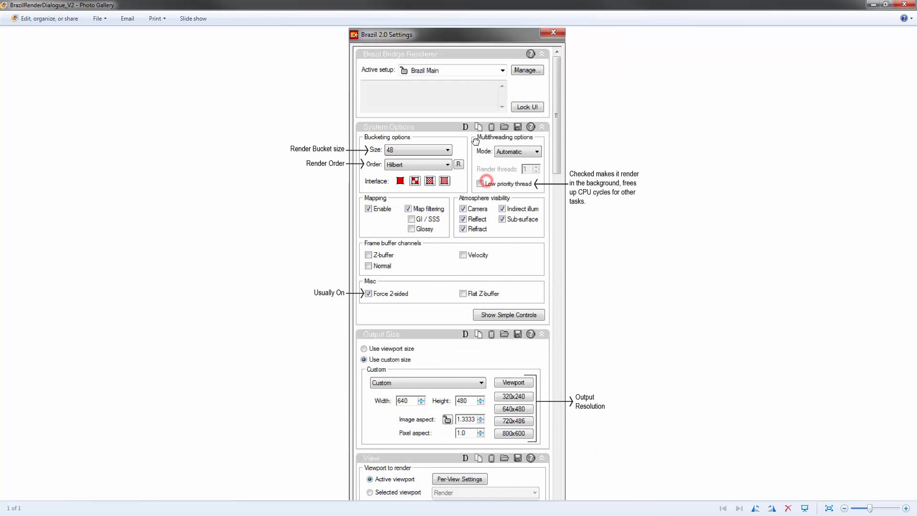
pyautogui.click(475, 140)
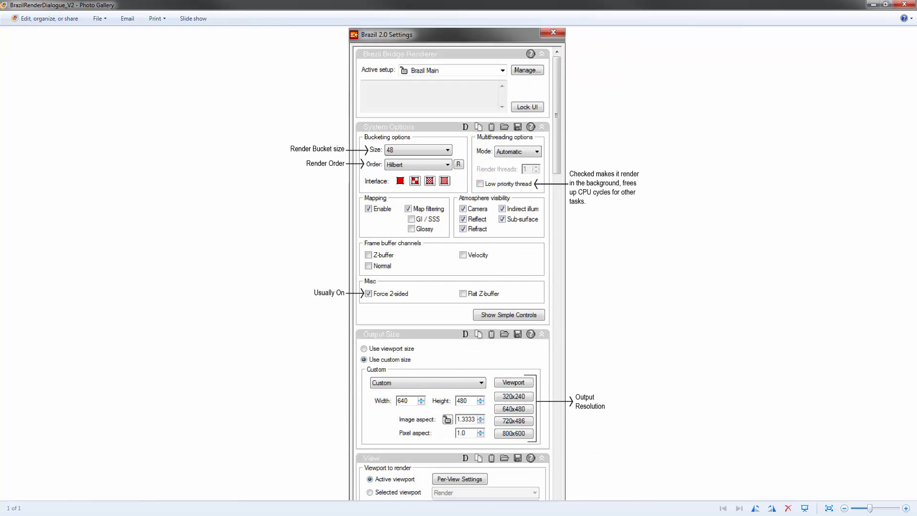